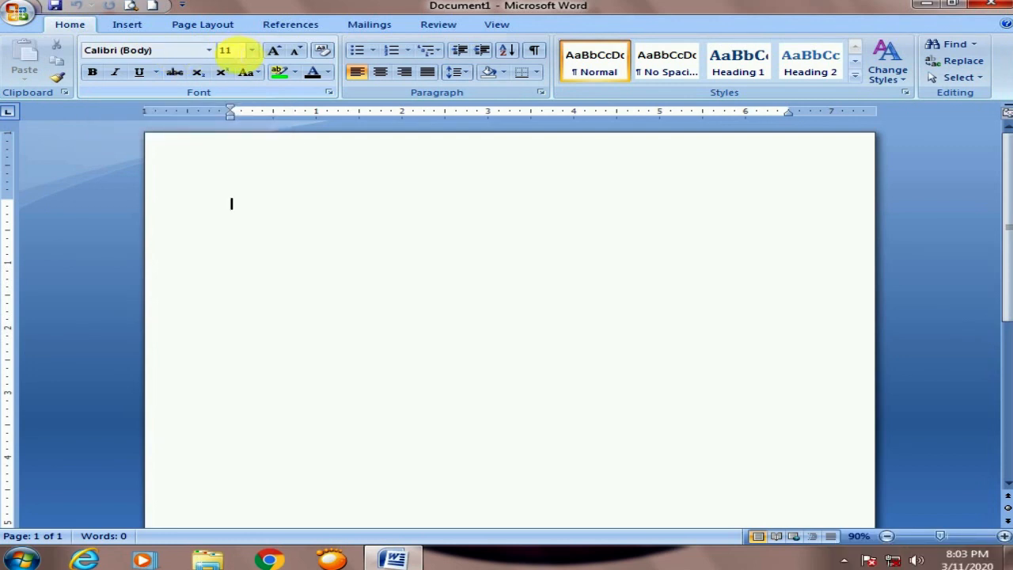
click(239, 52)
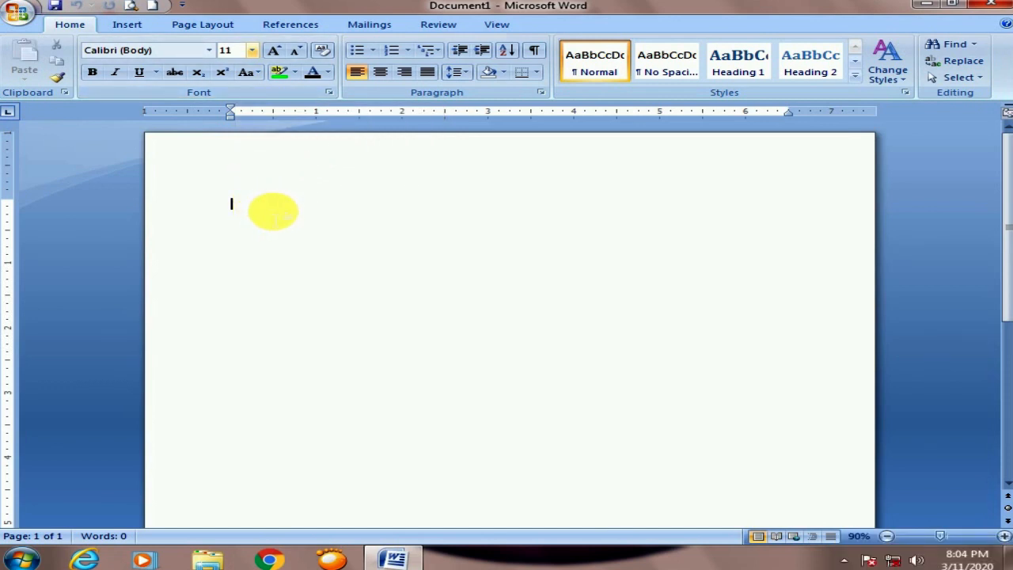
text(7)
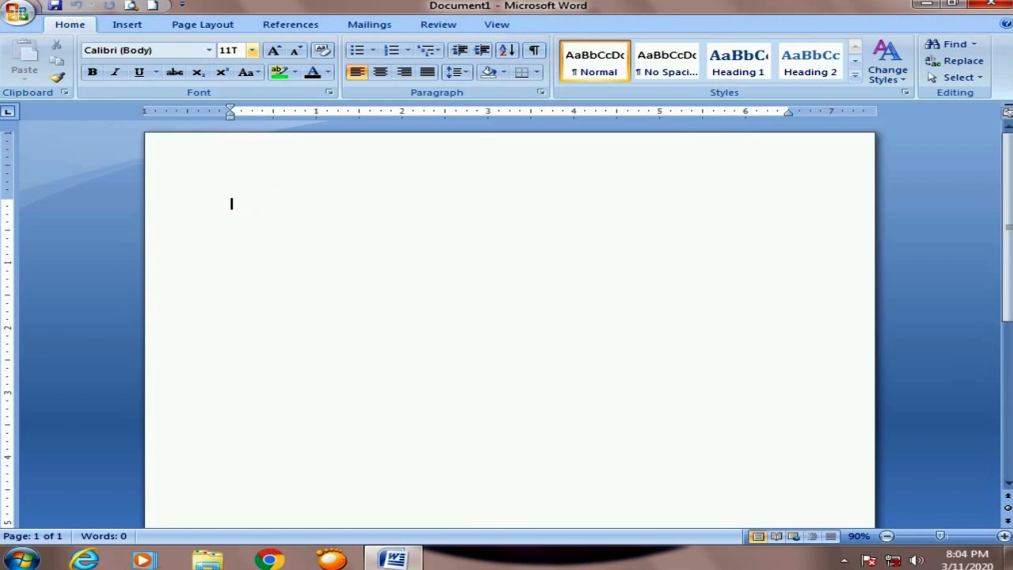
key(BackSpace)
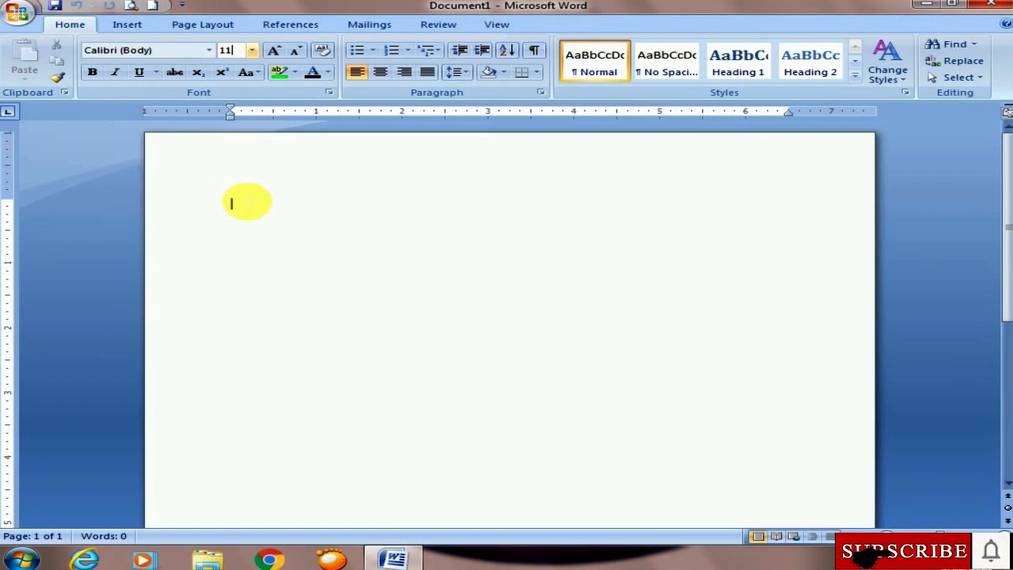
Step: Write the sentence "The quick brown fox jumps over the lazy dog." twice in the document, each on its own line
click(247, 202)
text(Th)
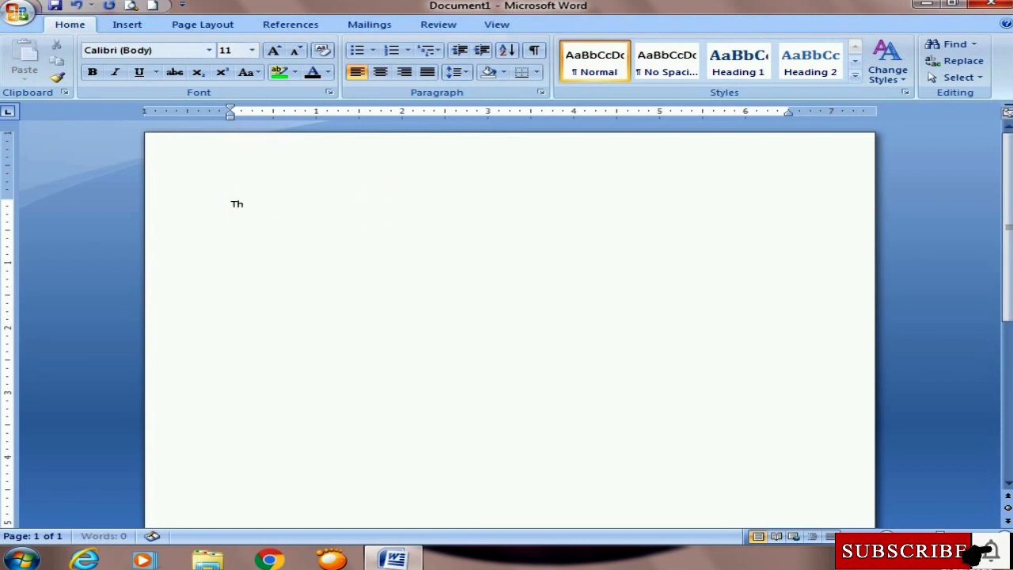
text(e quick b)
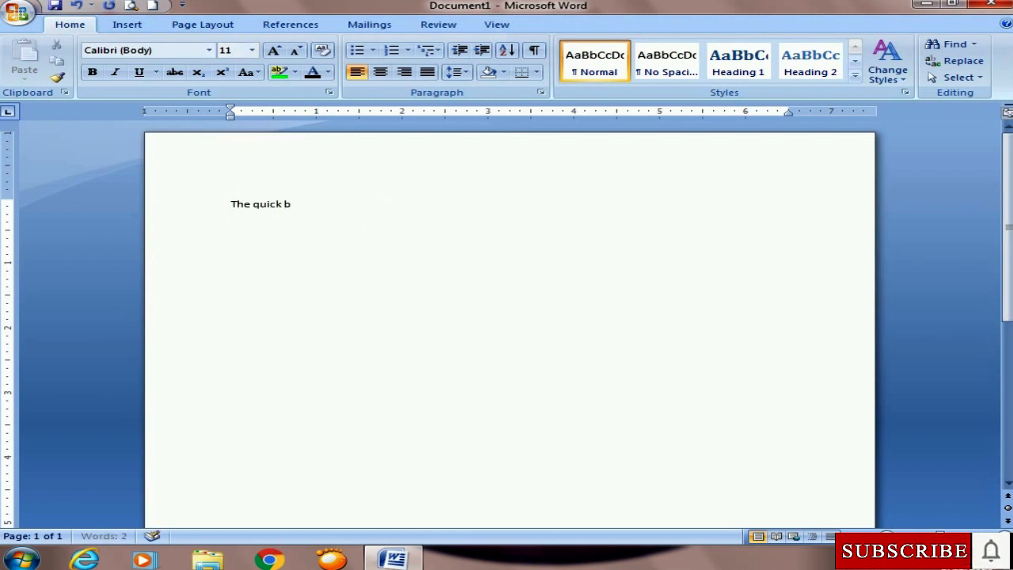
text(rown fox jumps over)
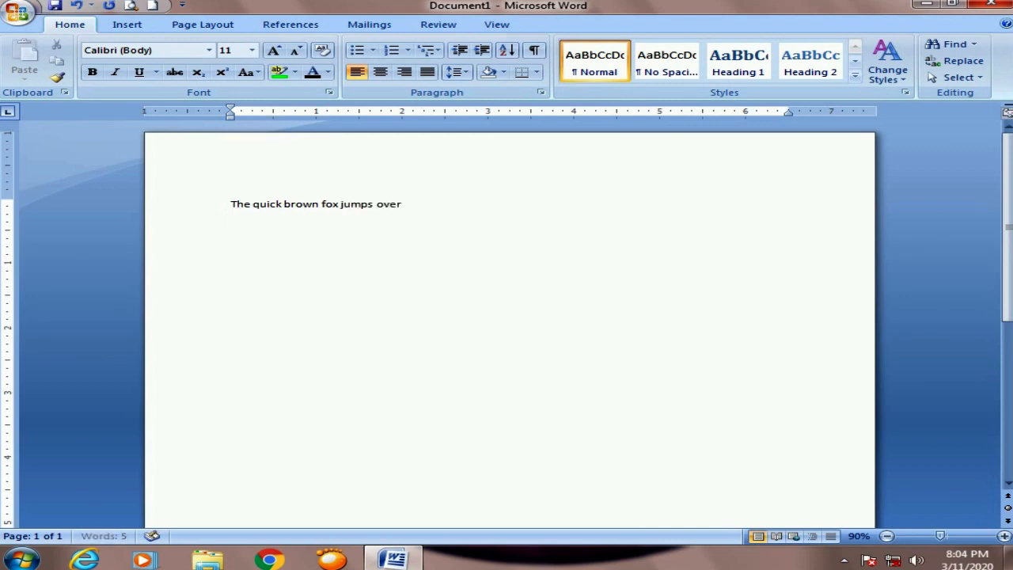
text( the lazy dog.)
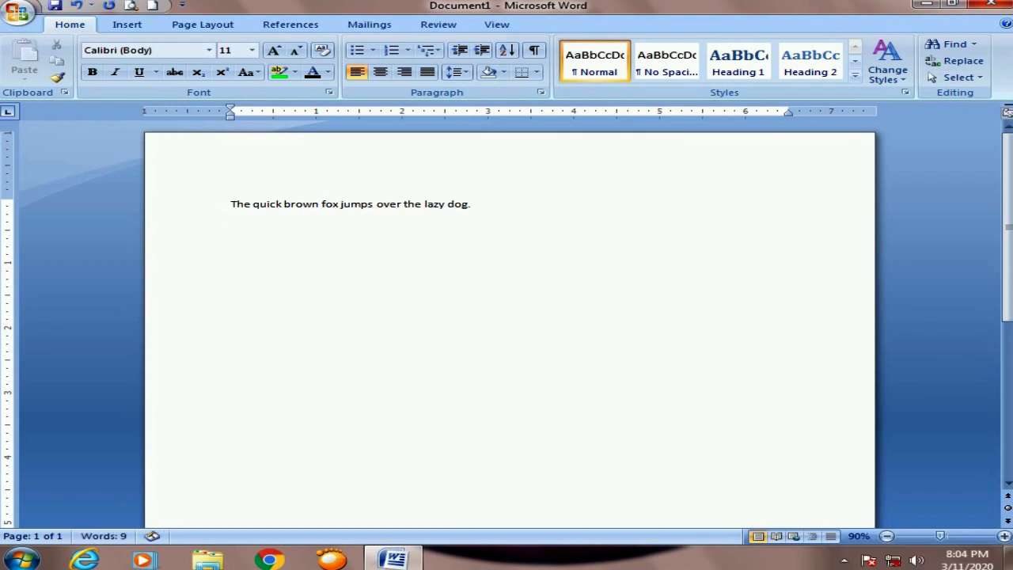
key(Return)
text(The quick brown fox jumps over the)
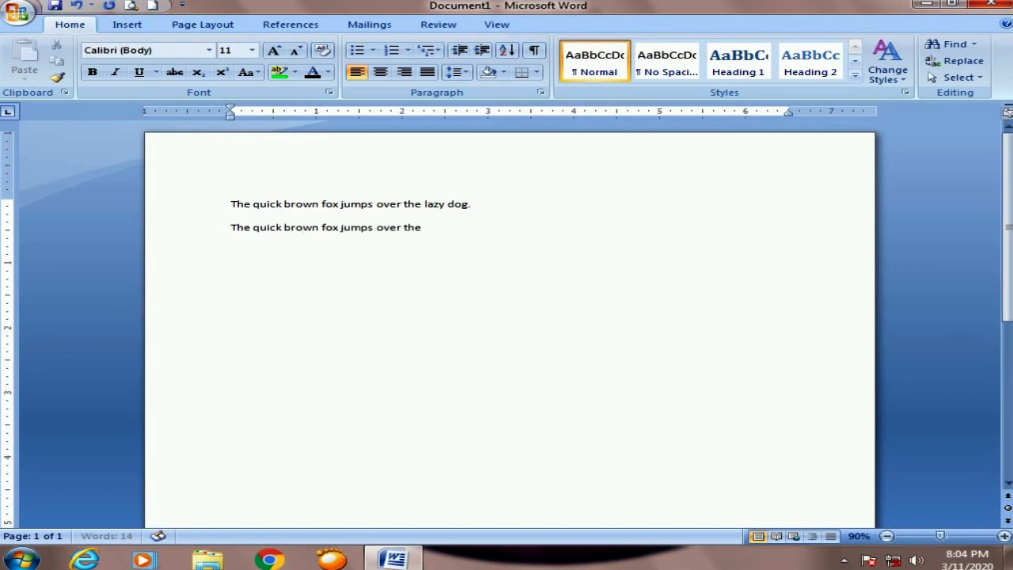
text(lazy dog.)
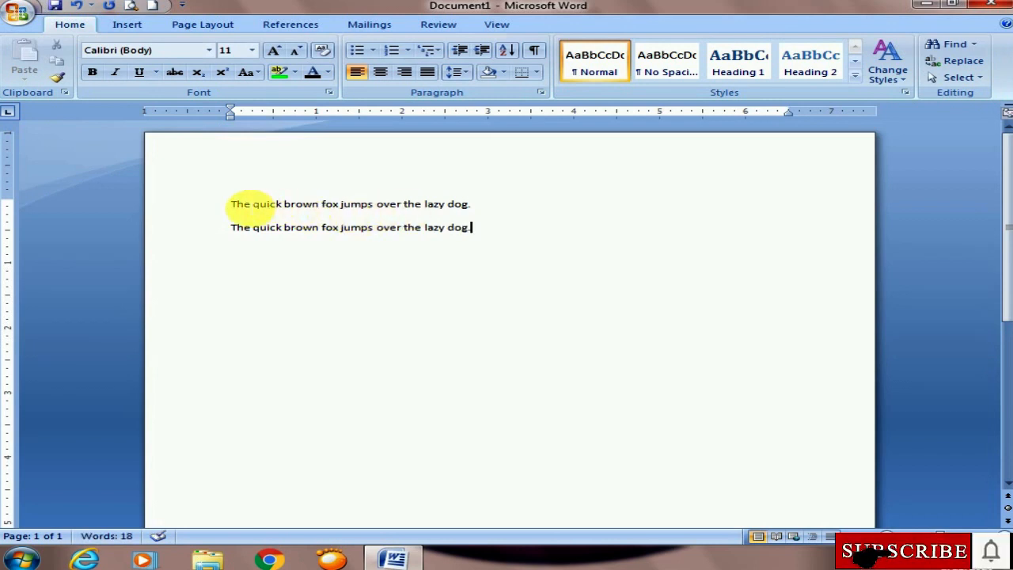
Step: Change the font of the whole first sentence to Times New Roman
drag(232, 204, 471, 201)
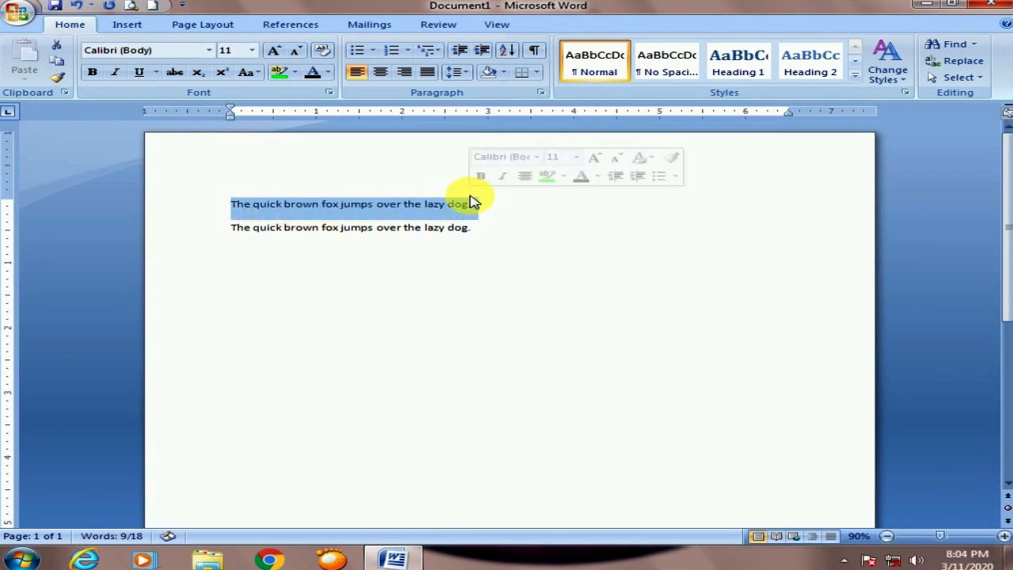
click(212, 50)
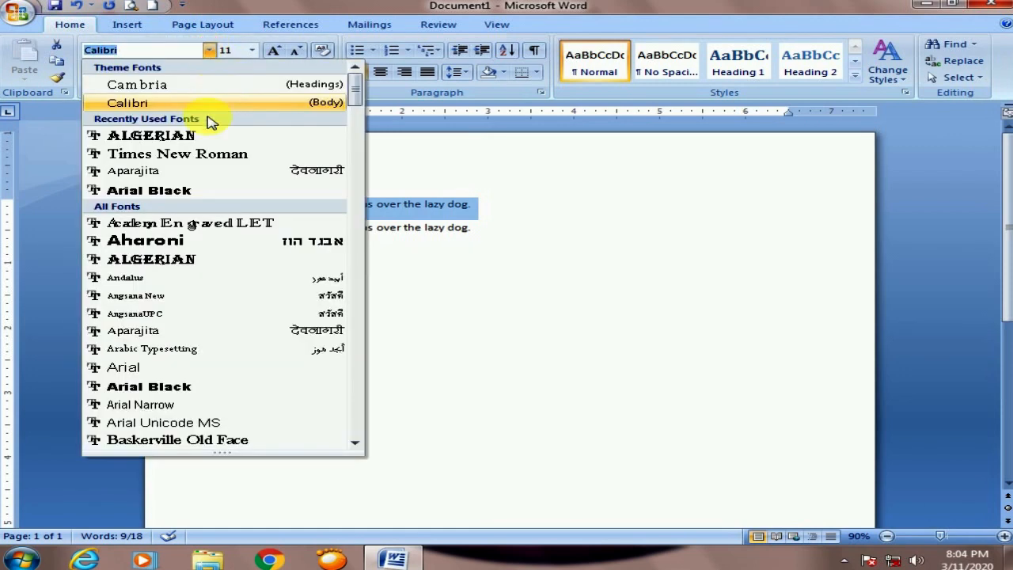
click(198, 158)
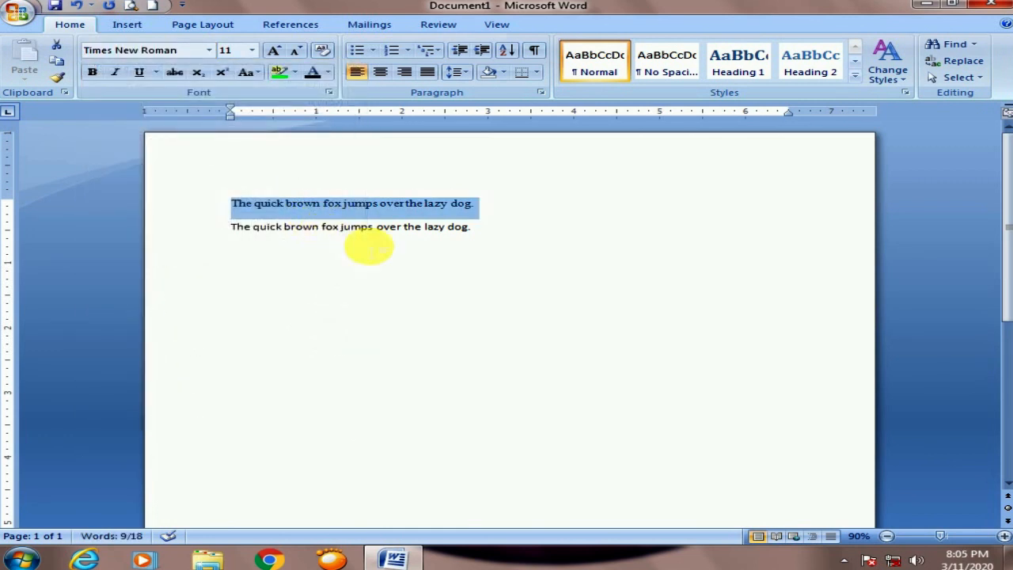
Step: Change the first sentence's font to Arial Black
scroll(369, 245, up, 2)
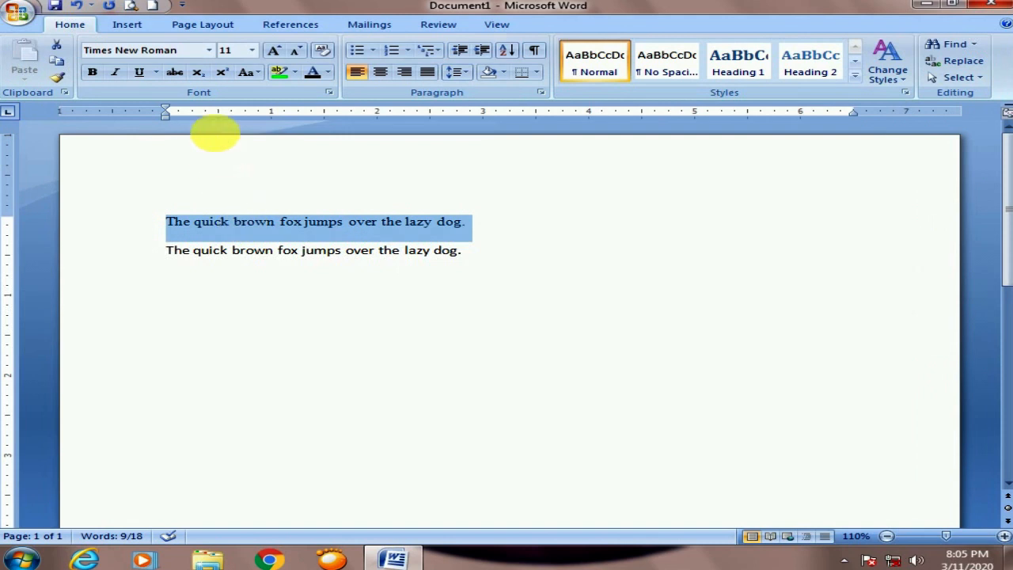
click(209, 50)
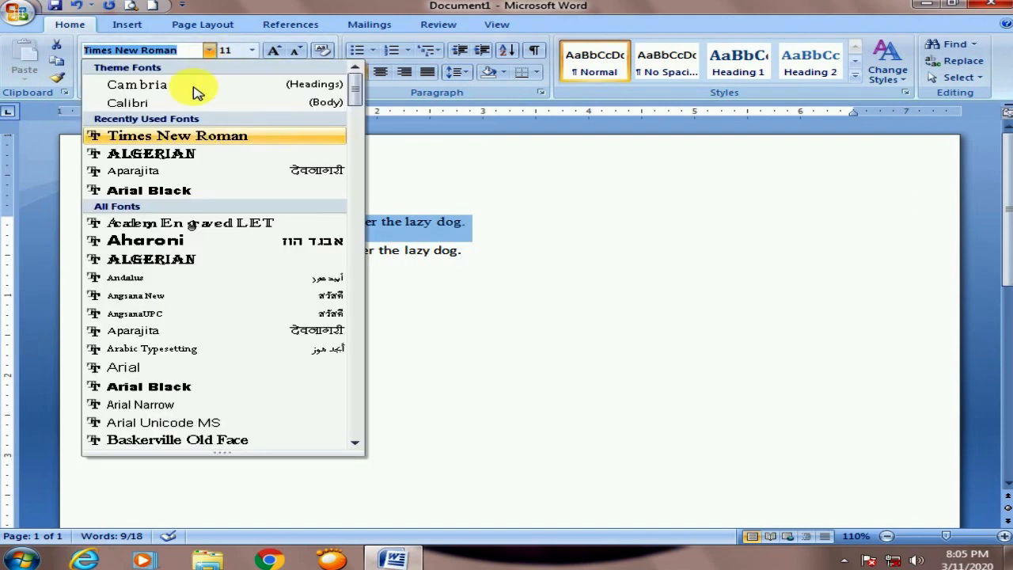
click(172, 191)
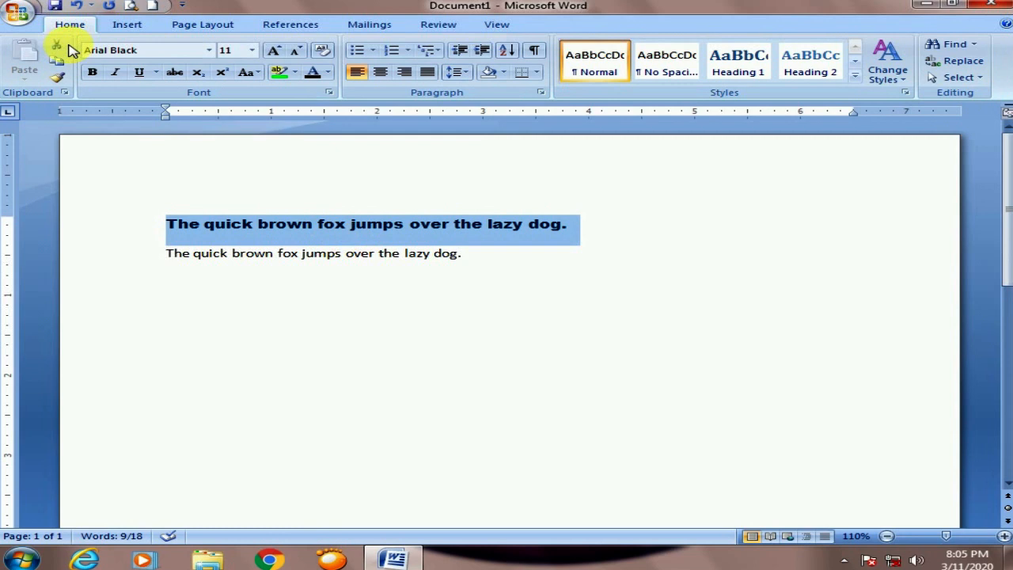
click(210, 50)
click(210, 50)
click(210, 49)
click(211, 50)
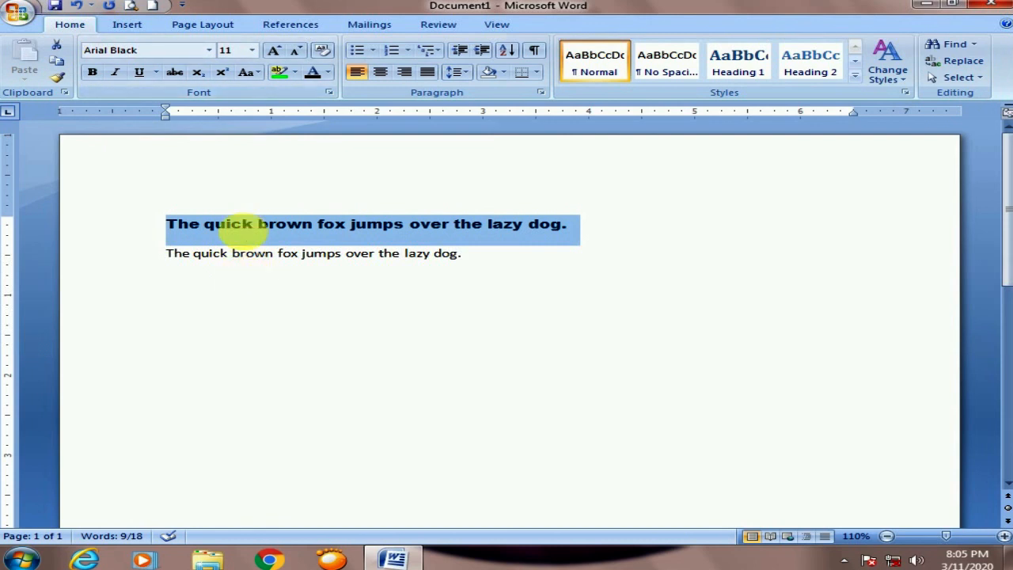
Step: Set the first sentence's font back to Times New Roman and deselect the text
click(208, 49)
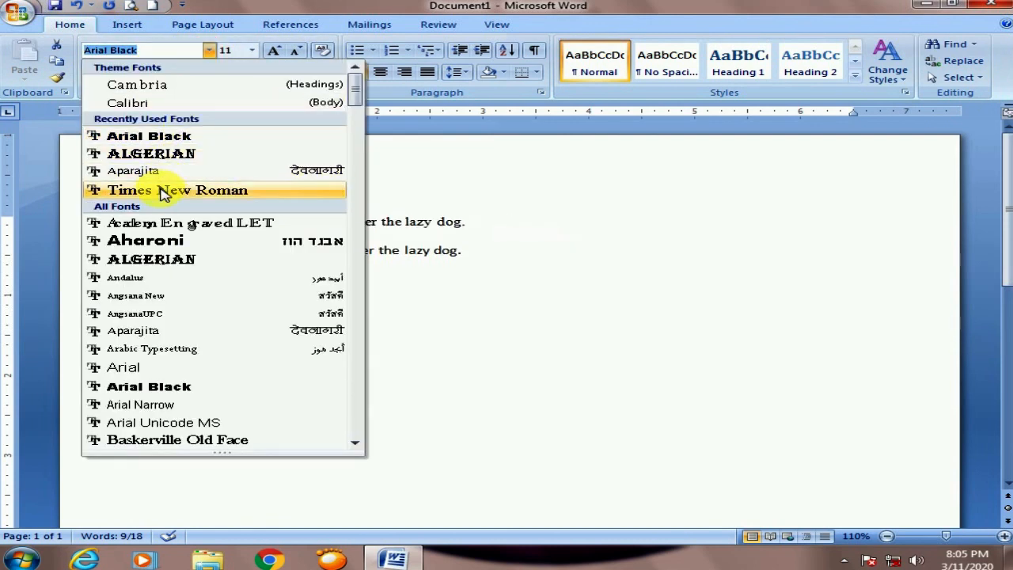
click(198, 190)
click(266, 229)
Step: Toggle bold on and off for the word "quick" in the first sentence, leaving it without bold
drag(194, 221, 230, 221)
click(92, 72)
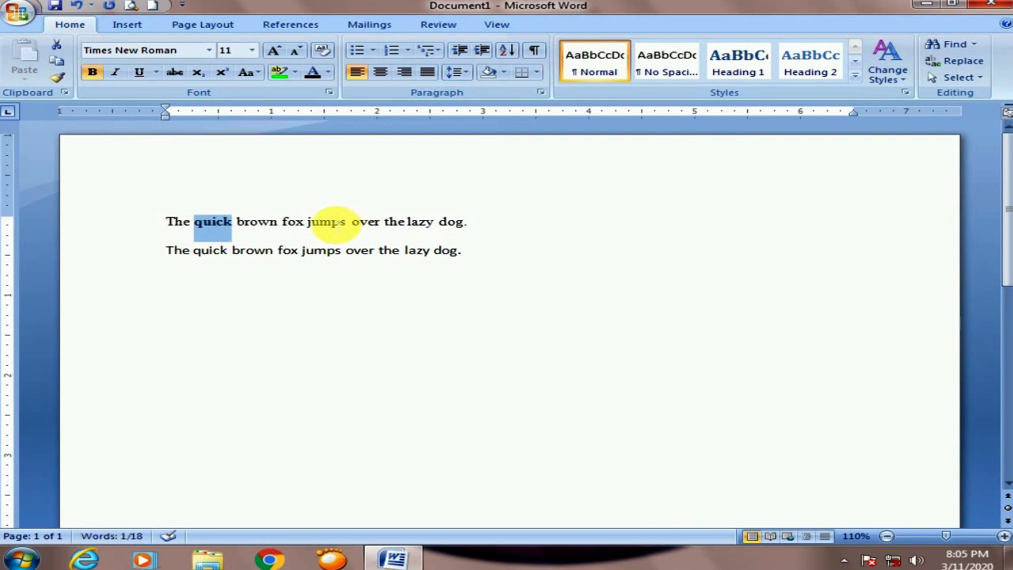
key(ctrl+b)
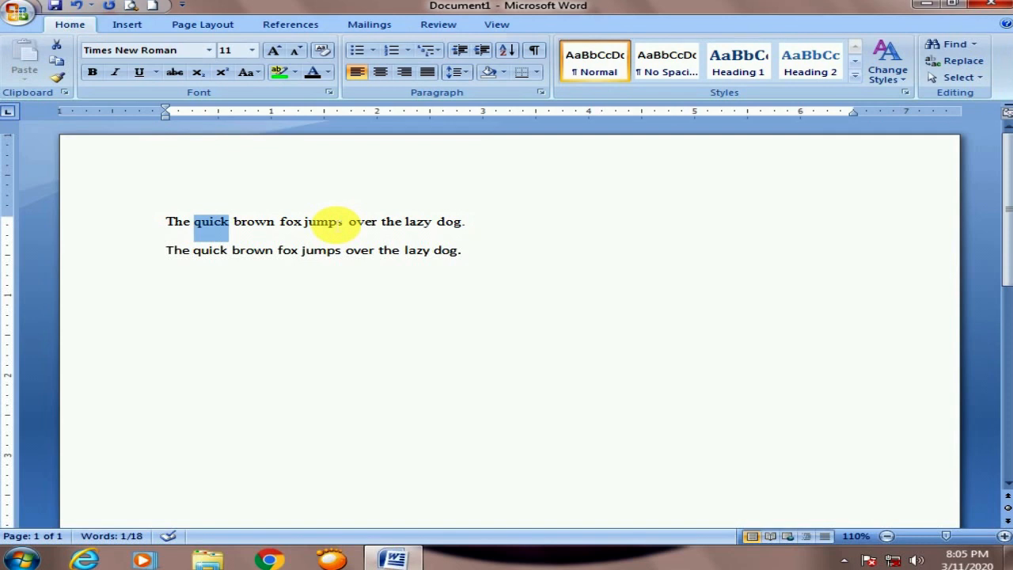
key(ctrl+b)
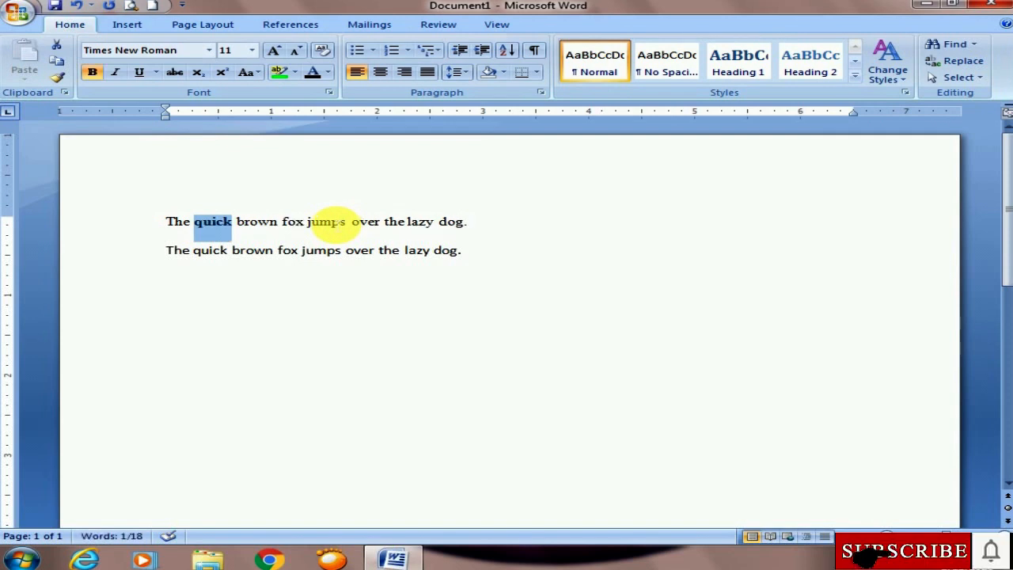
key(ctrl+b)
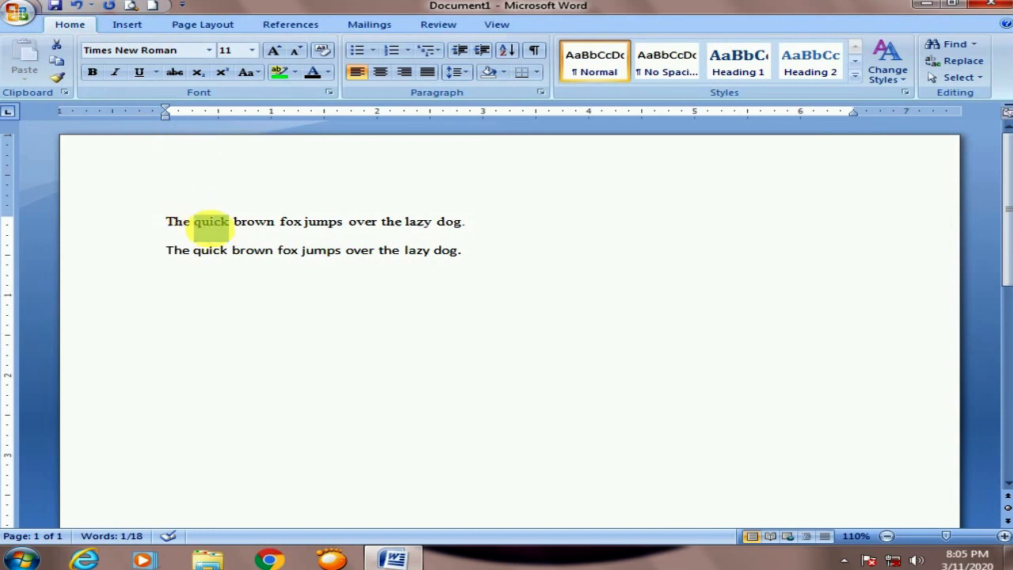
Step: Toggle italic on and off for the word "quick" in the first sentence, leaving it upright
click(114, 75)
click(114, 75)
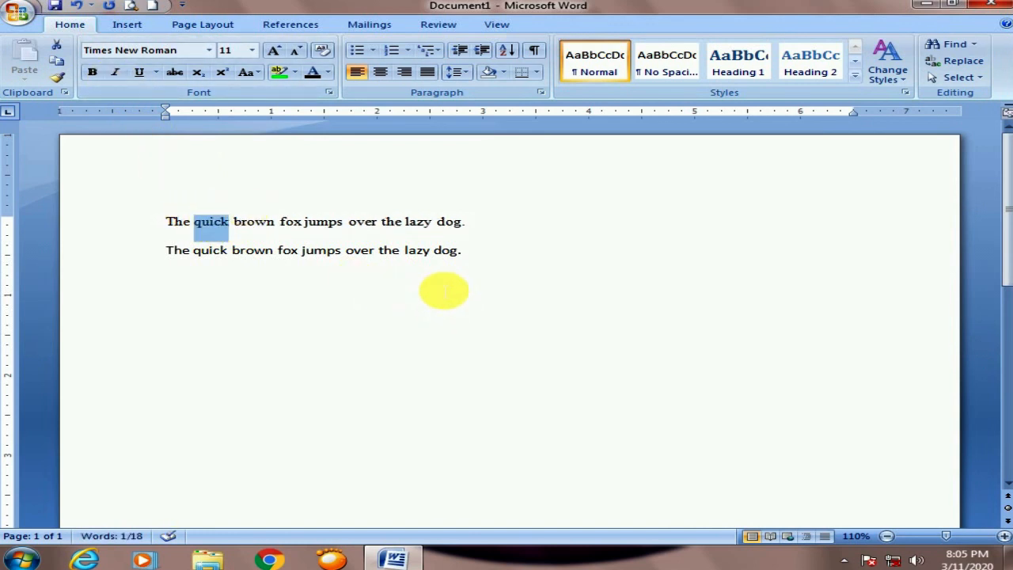
key(ctrl+i)
key(ctrl+i)
key(ctrl+i)
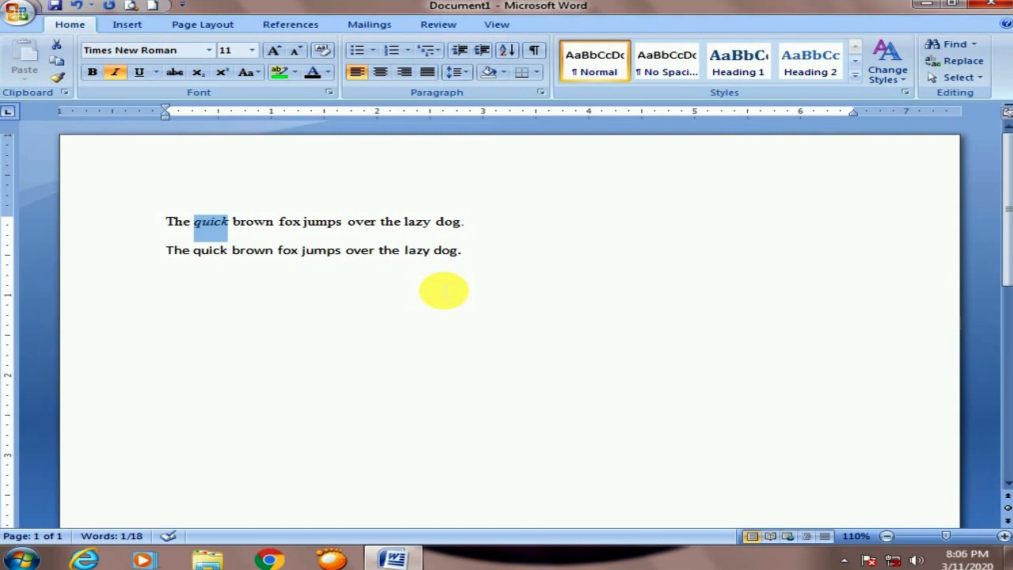
key(ctrl+i)
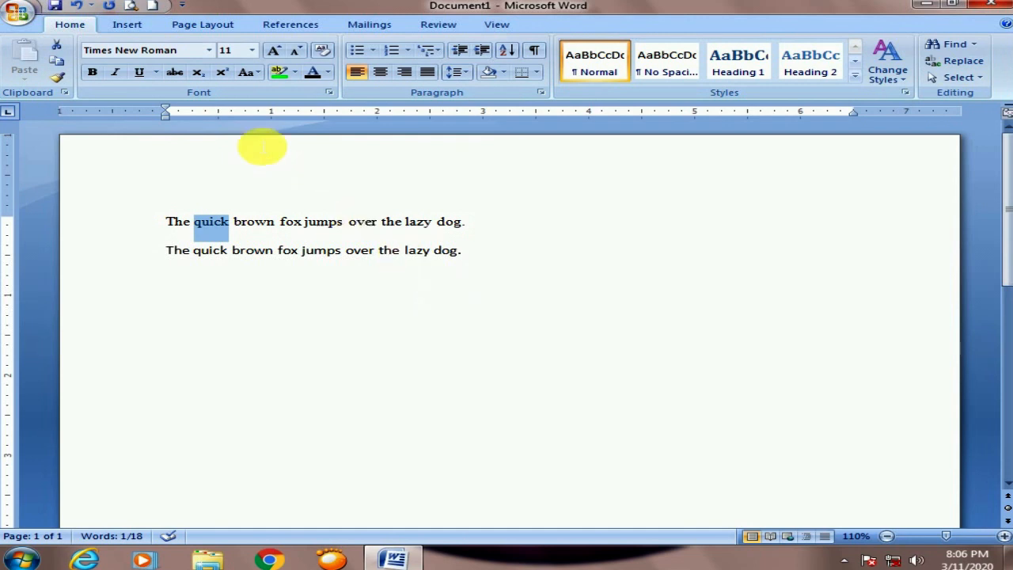
Step: Toggle underline on and off for the word "quick" in the first sentence, leaving it without underline
click(139, 74)
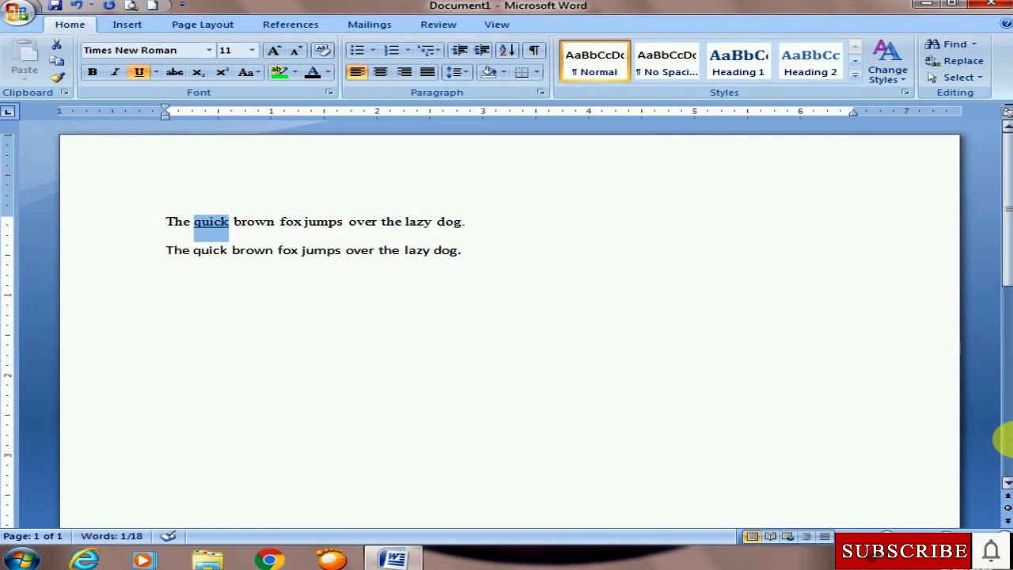
key(ctrl+u)
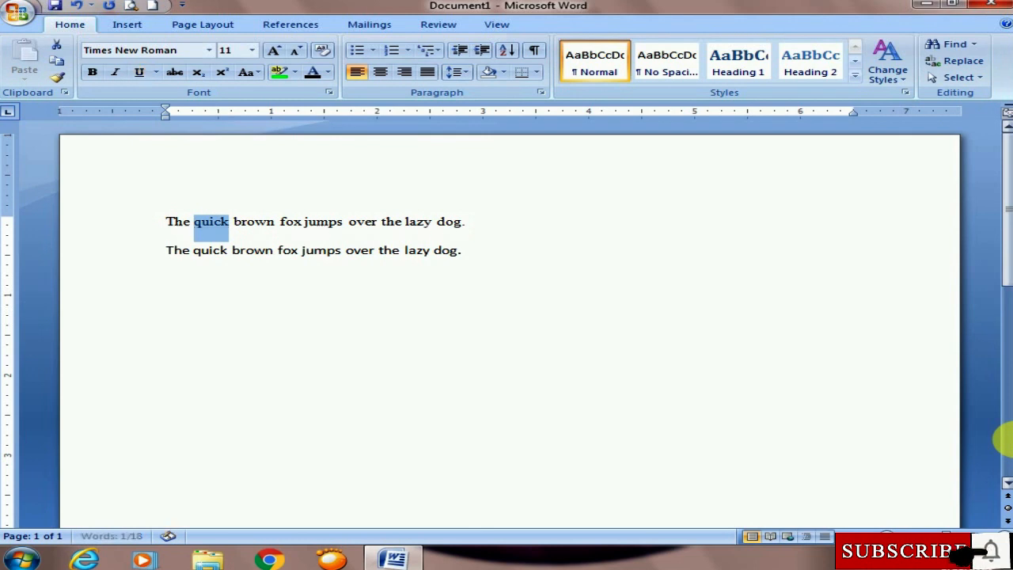
key(ctrl+u)
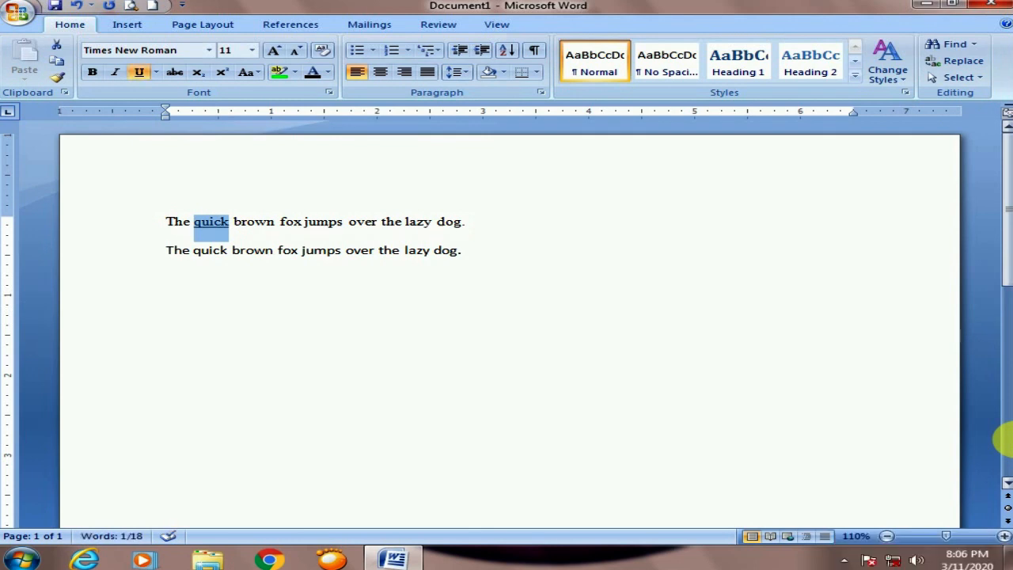
key(ctrl+u)
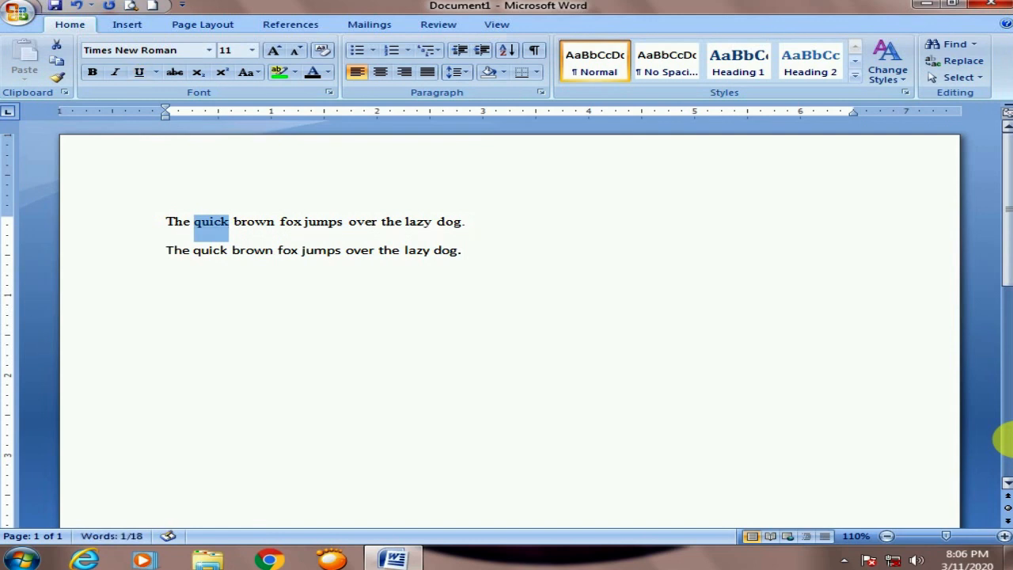
key(ctrl+u)
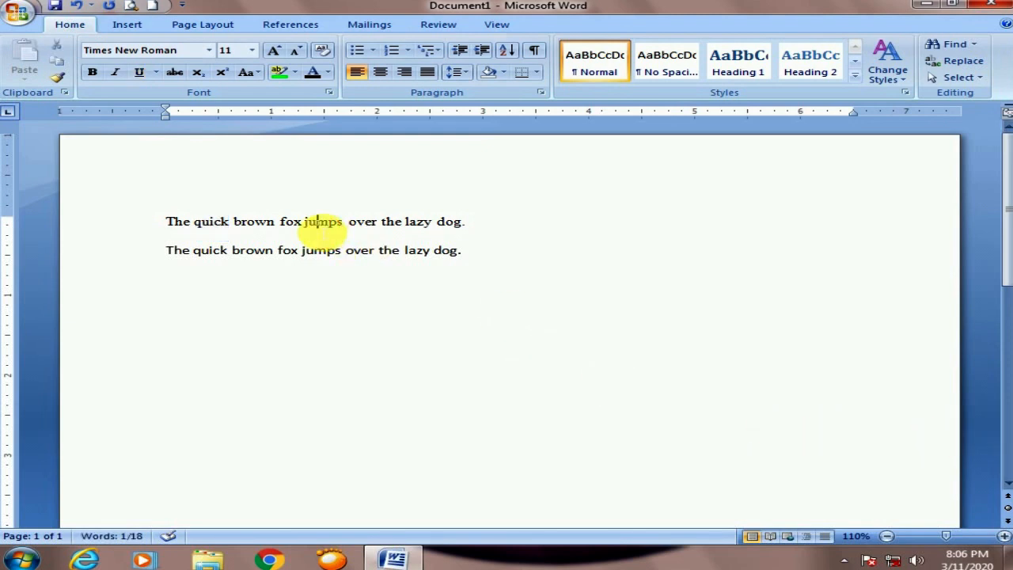
Step: Convert the whole first sentence to UPPERCASE with Change Case
drag(166, 222, 469, 227)
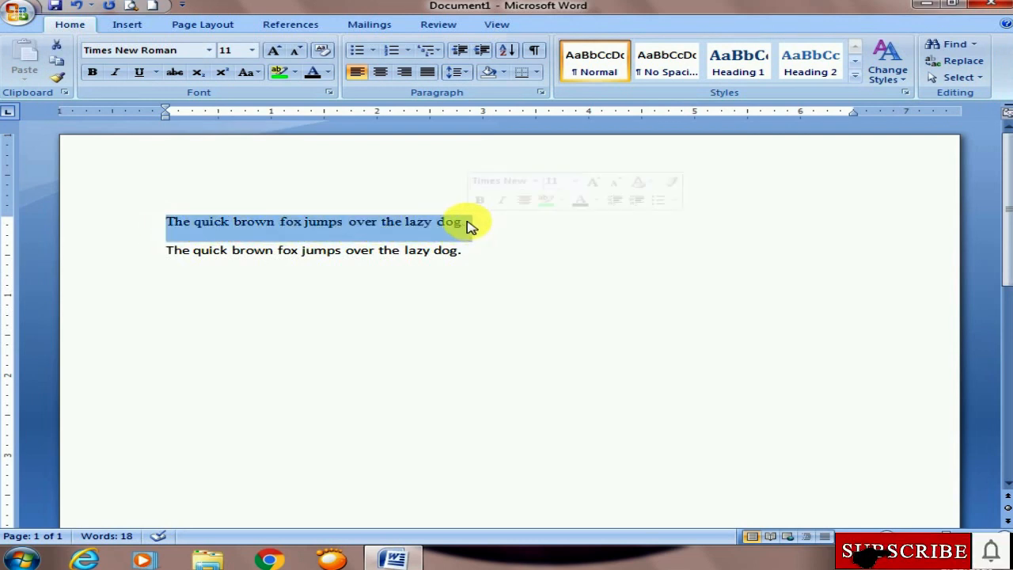
click(344, 223)
click(255, 222)
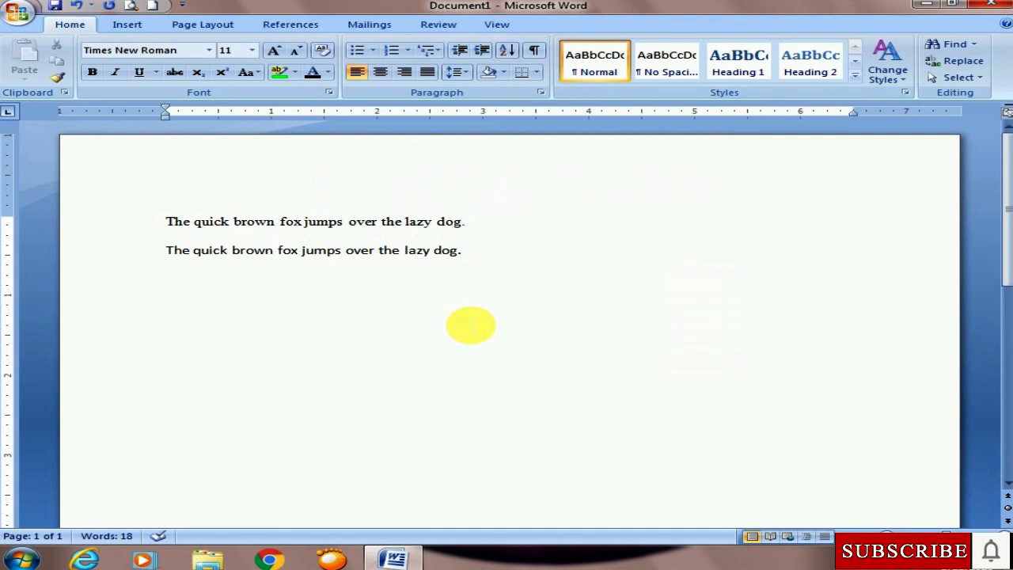
drag(166, 221, 481, 231)
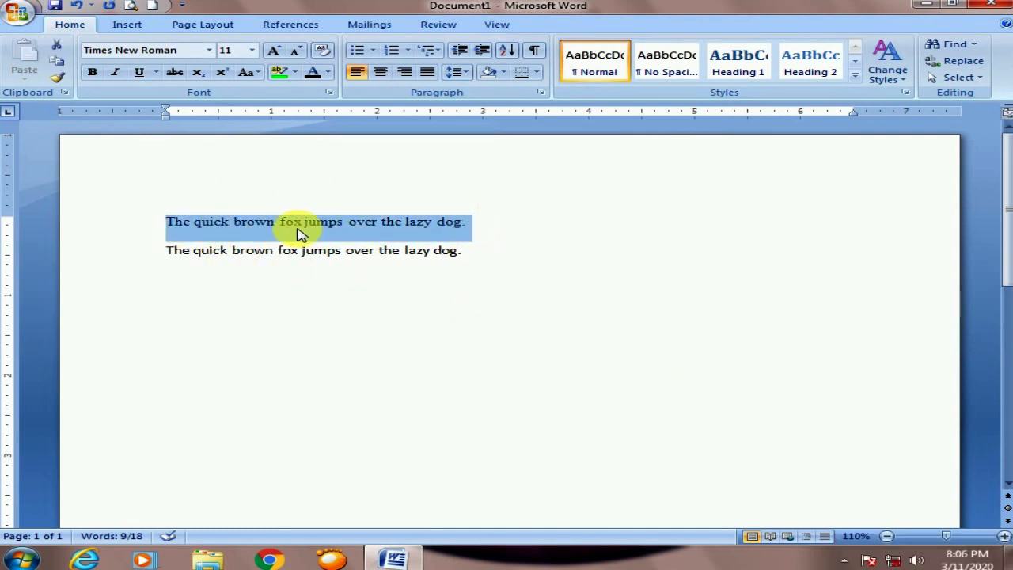
click(261, 72)
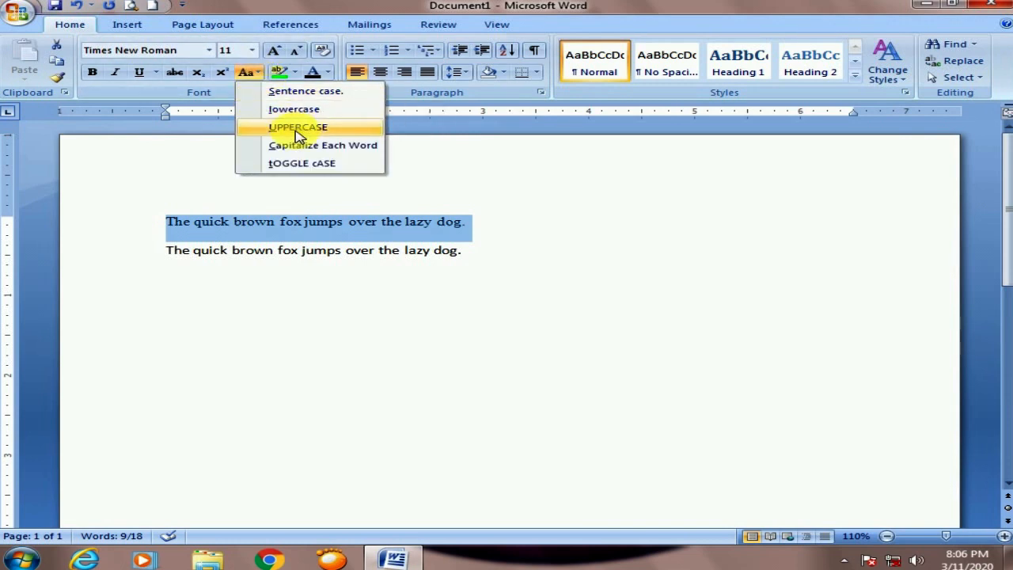
click(333, 127)
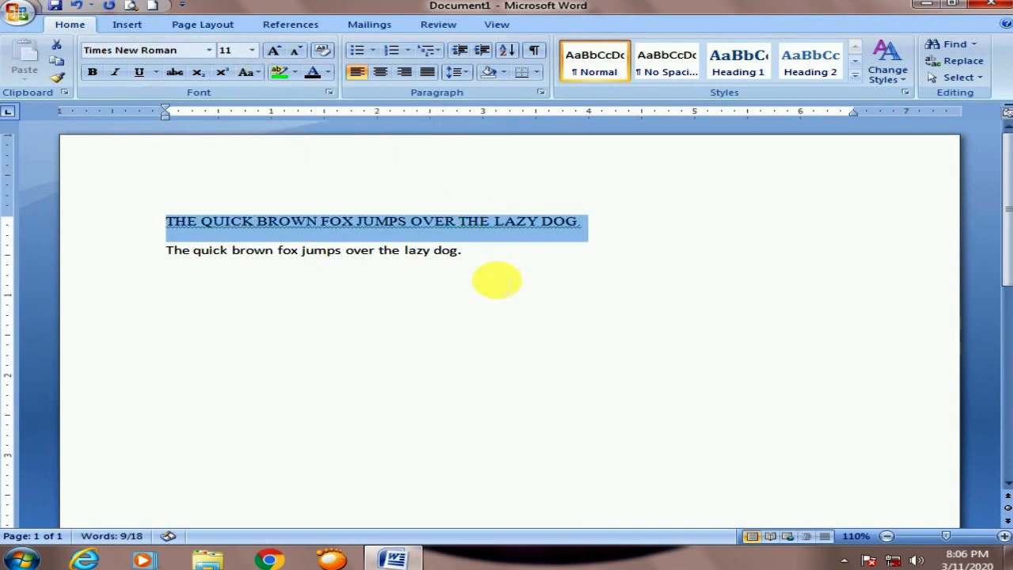
Step: Convert the first sentence to lowercase with Change Case, and return it to Sentence case
click(253, 72)
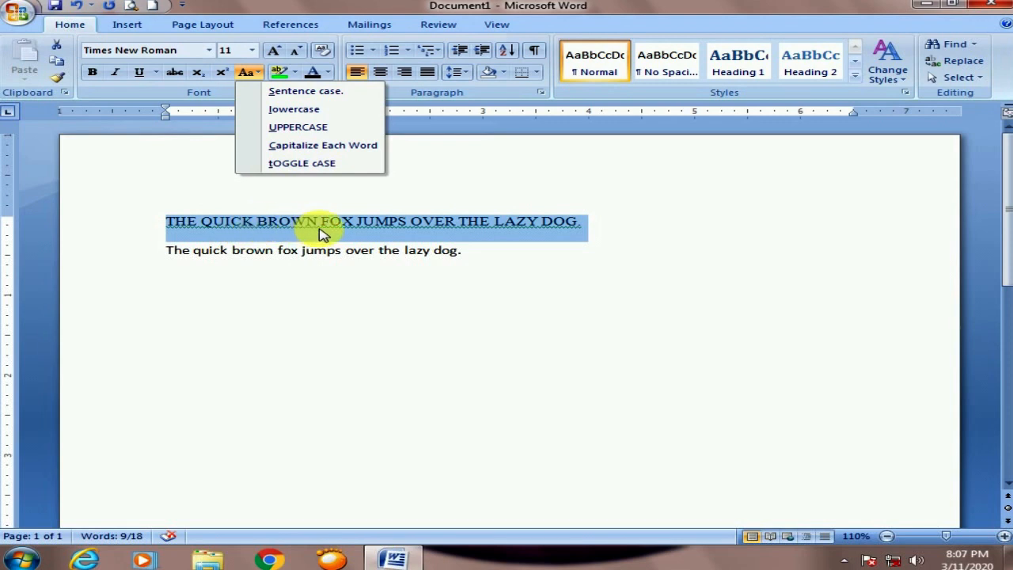
click(324, 110)
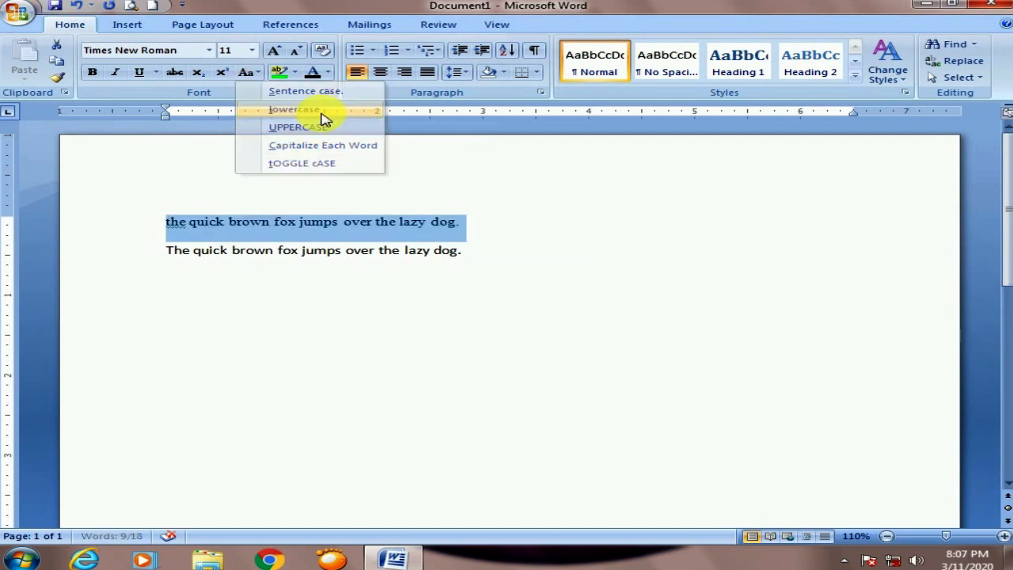
click(261, 79)
click(271, 90)
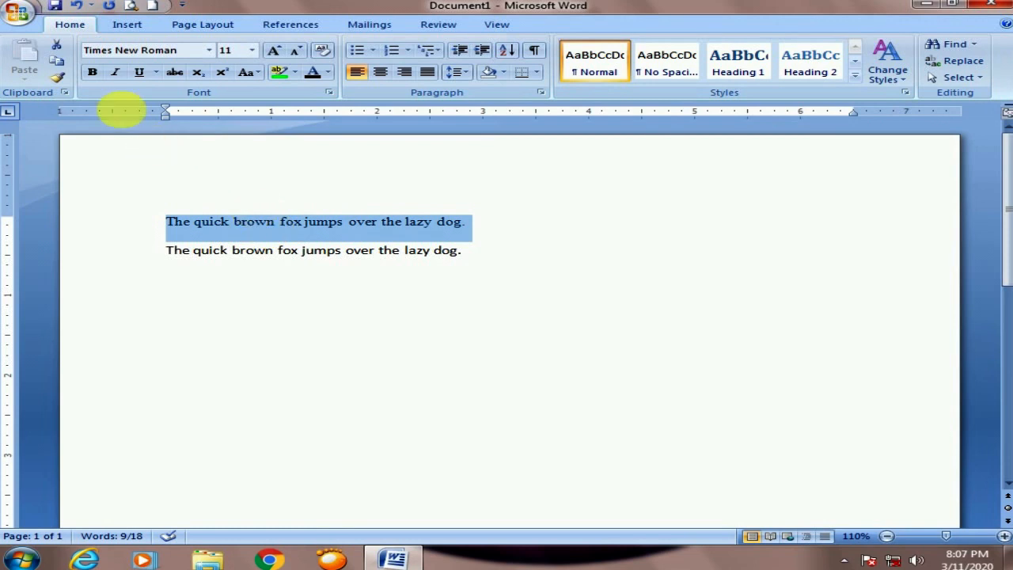
Step: Set the first sentence's font size to 14, grow it to 18, and shrink it back to 14
click(252, 51)
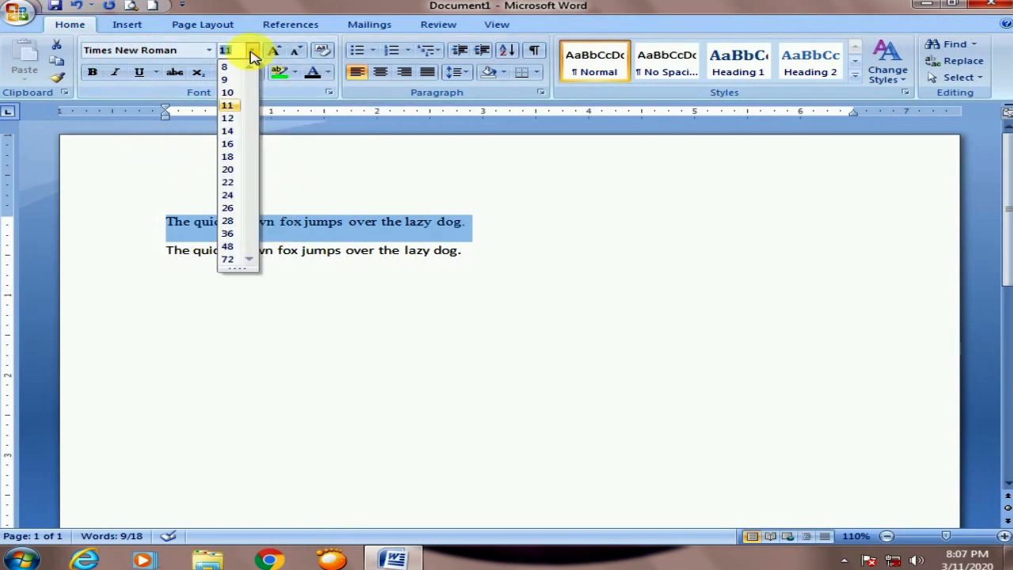
click(228, 131)
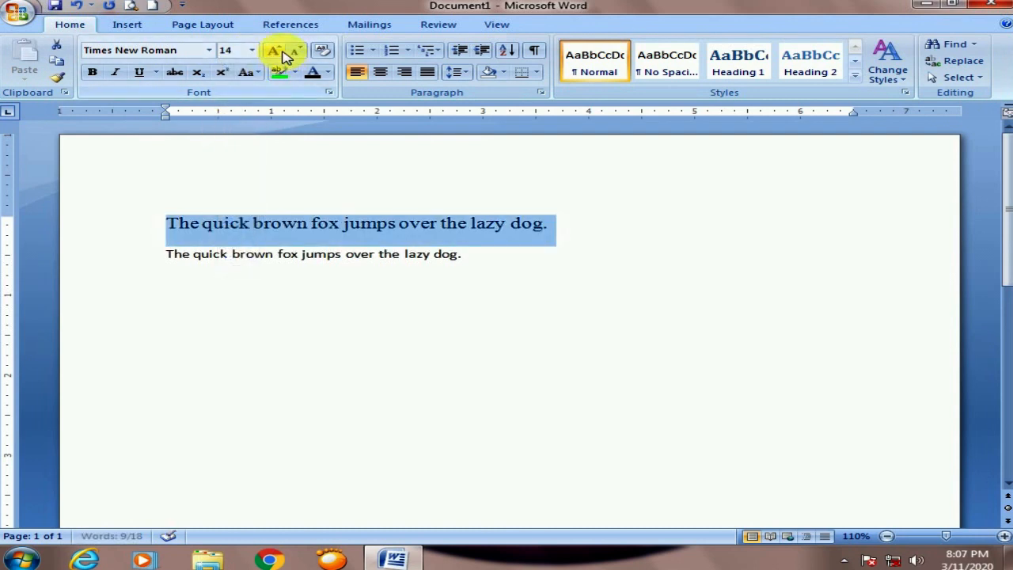
click(277, 54)
click(277, 54)
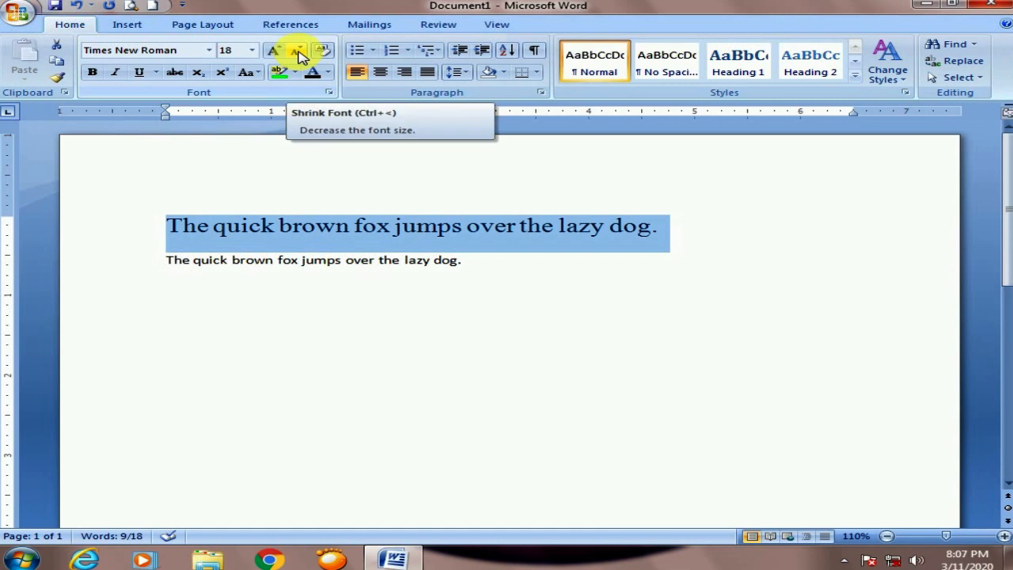
click(298, 53)
click(293, 54)
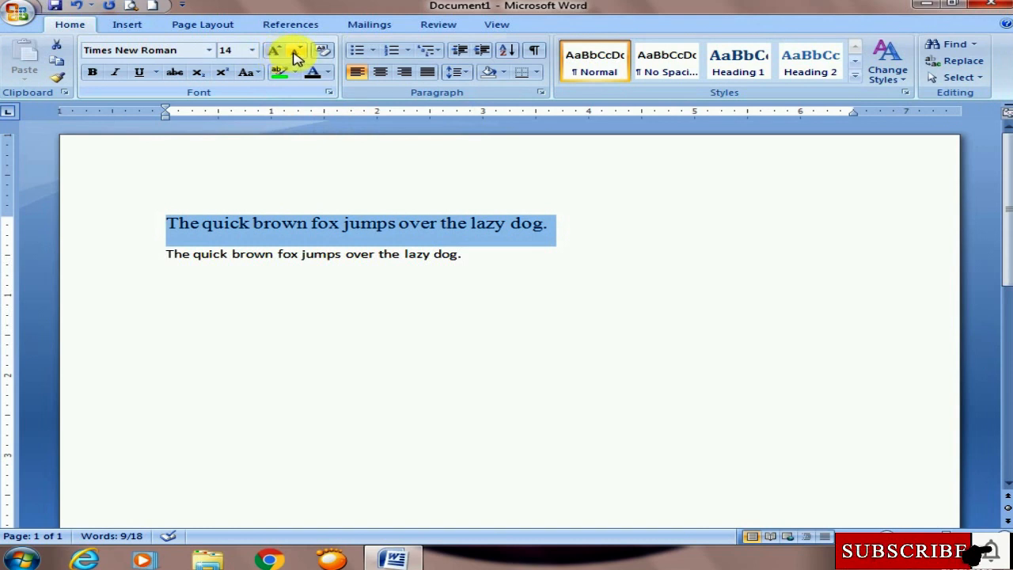
Step: Shrink and grow the first sentence's font repeatedly with Shrink Font and Grow Font, ending at size 14
click(292, 54)
click(292, 53)
click(281, 53)
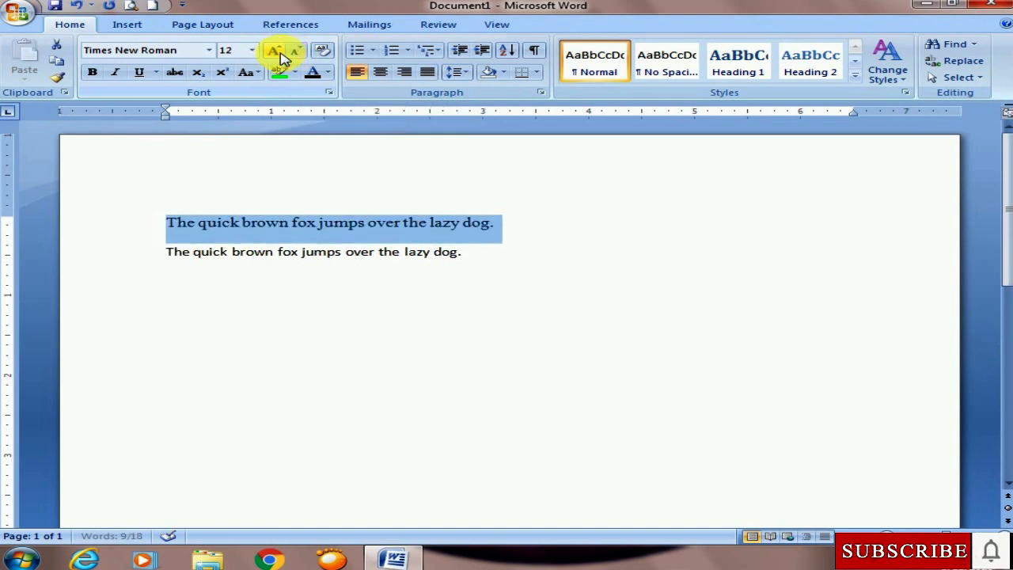
click(281, 53)
click(280, 54)
click(292, 52)
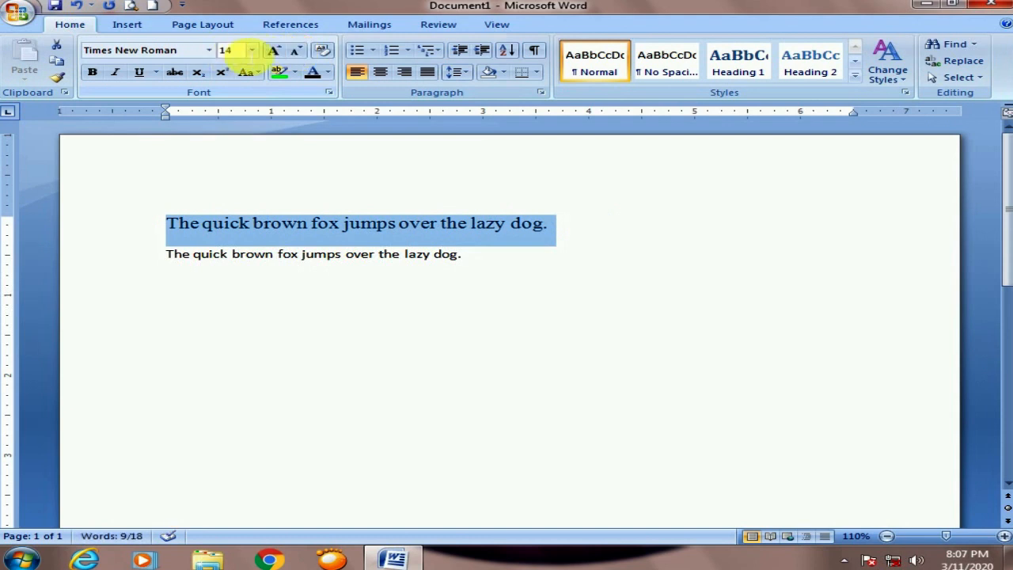
click(275, 51)
click(293, 52)
click(275, 50)
click(297, 54)
click(275, 50)
click(293, 52)
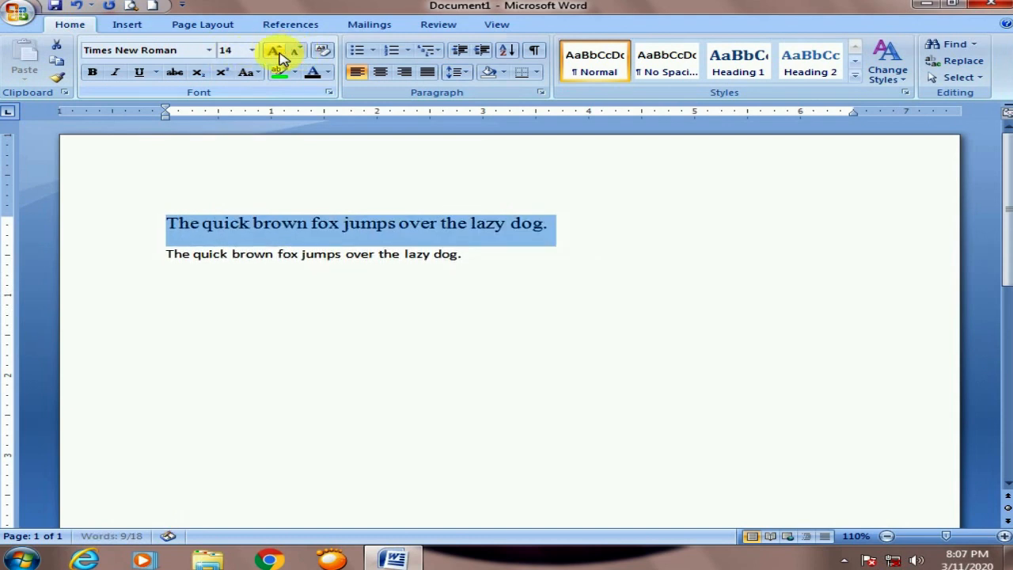
Step: Add the text "22 O2" directly after the period of the first sentence
click(282, 223)
click(565, 230)
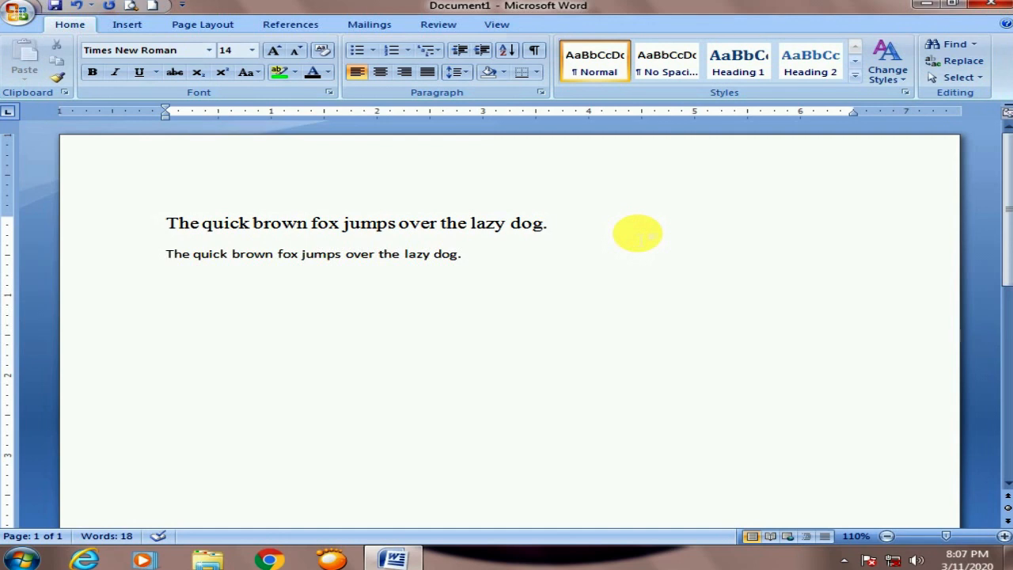
text(2)
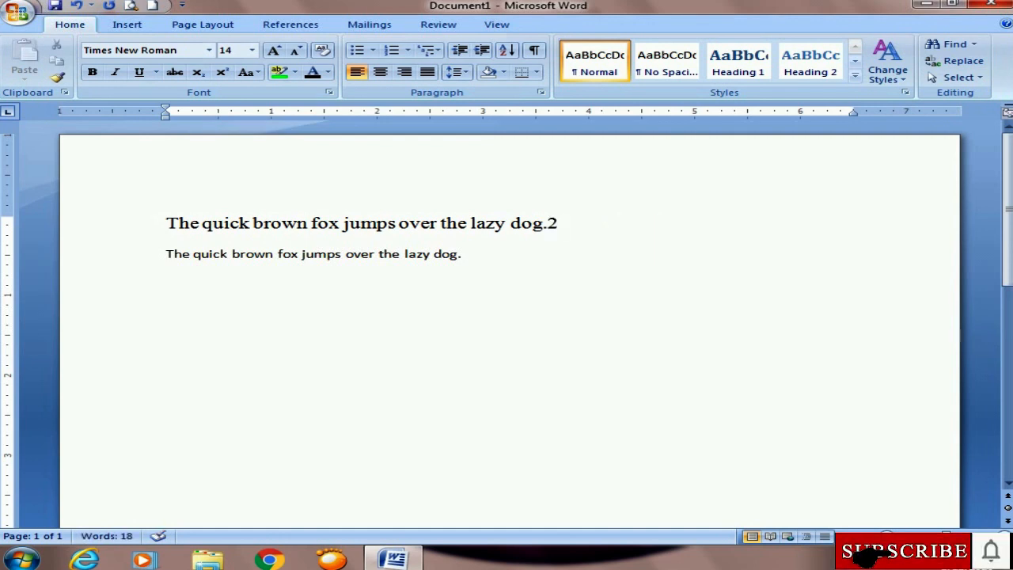
text(2 O2)
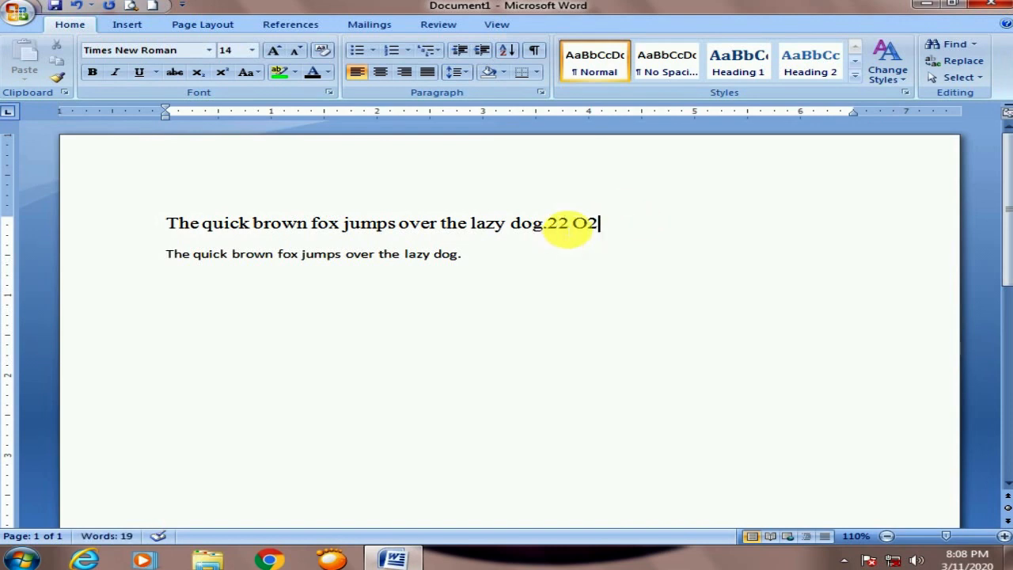
Step: Format the second 2 of "22" as superscript and the 2 of "O2" as subscript
drag(569, 225, 558, 224)
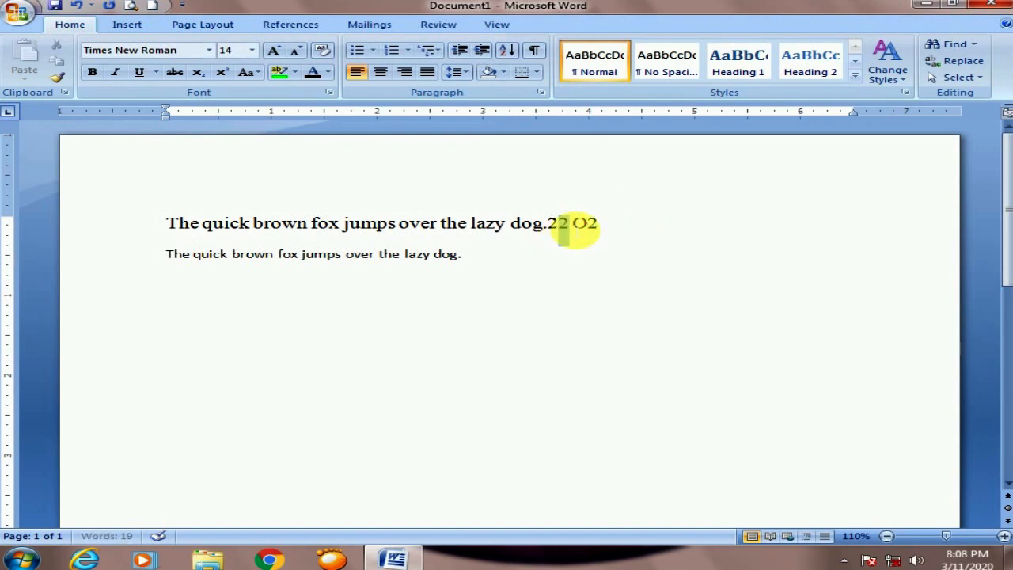
click(224, 73)
click(593, 228)
drag(592, 229, 583, 226)
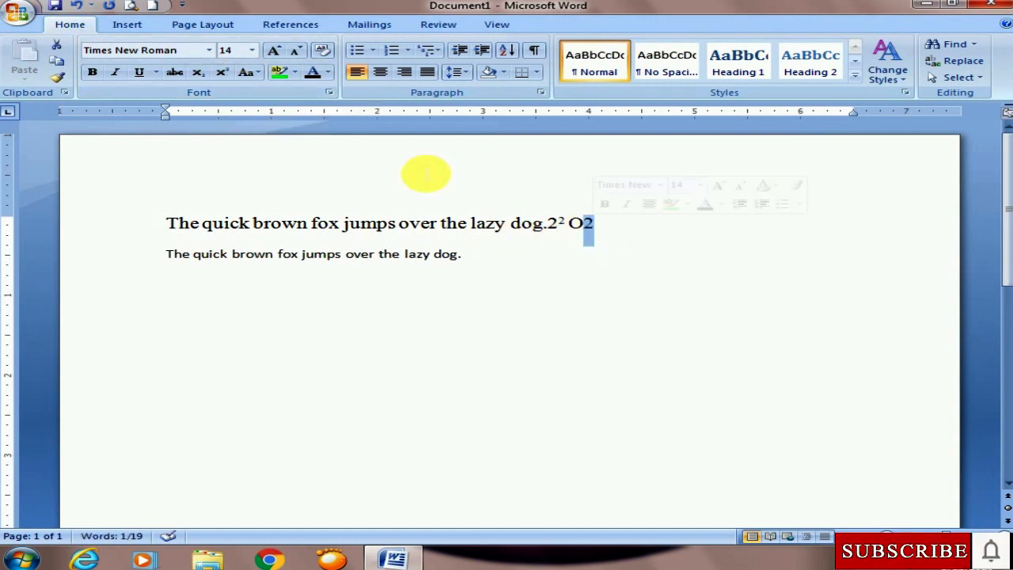
click(198, 72)
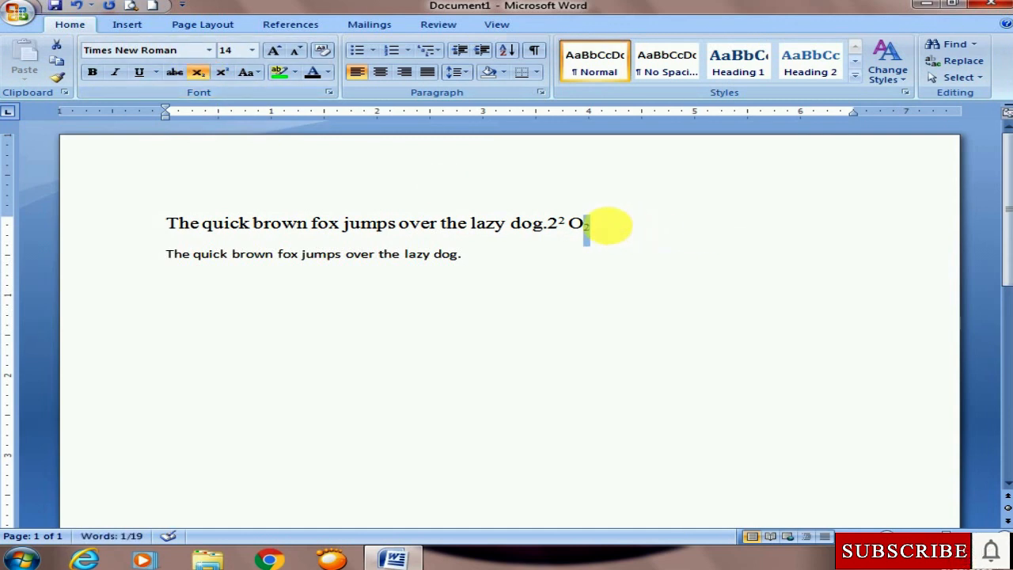
click(595, 228)
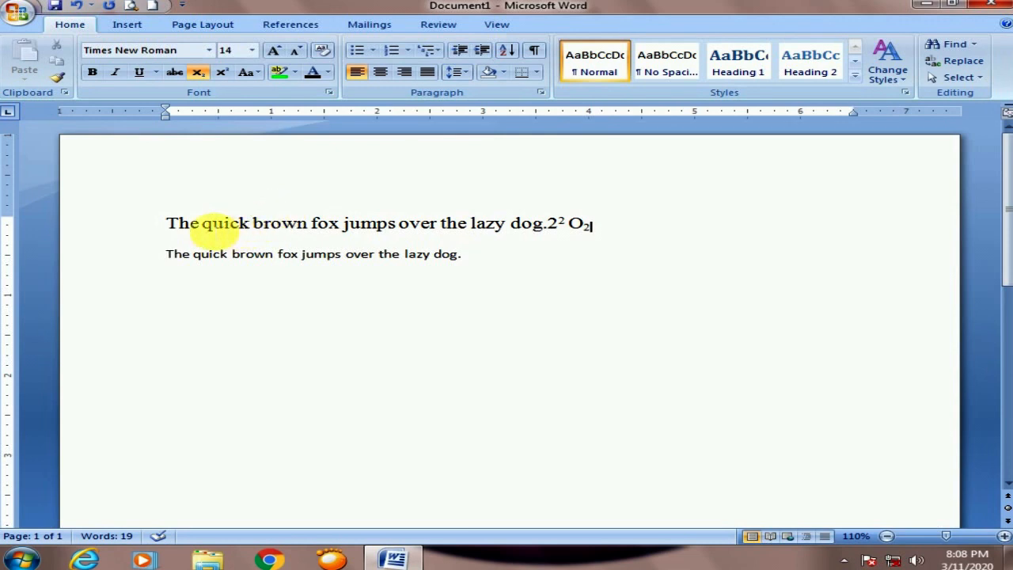
Step: Toggle strikethrough on and off for the word "quick" in the first sentence, leaving it without strikethrough
drag(202, 223, 249, 222)
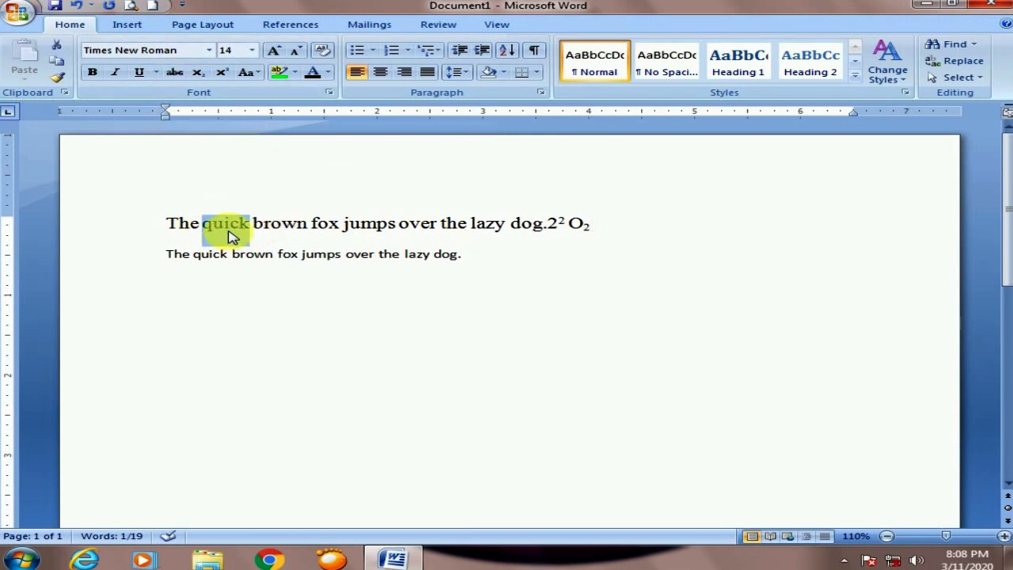
click(176, 73)
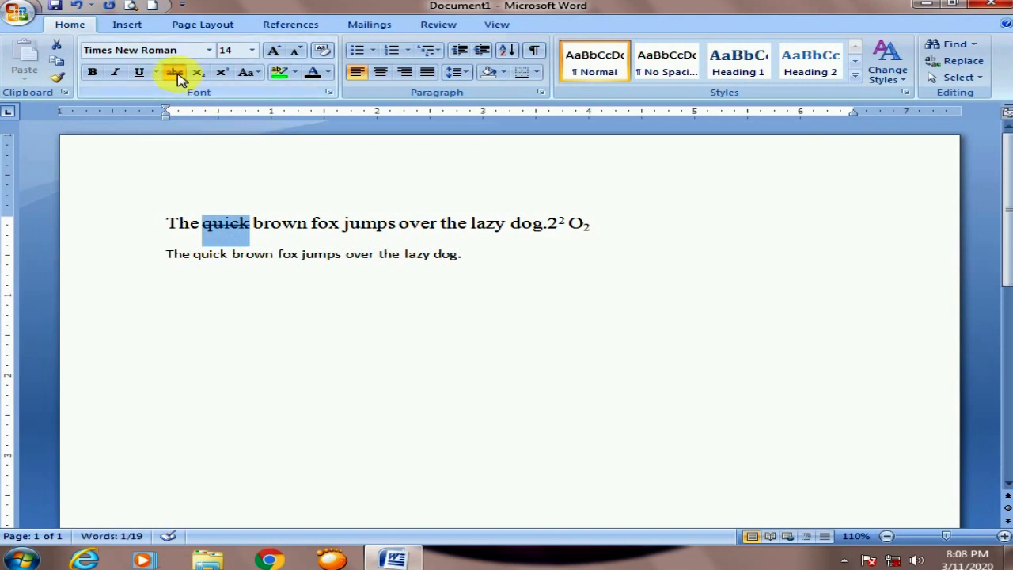
click(176, 72)
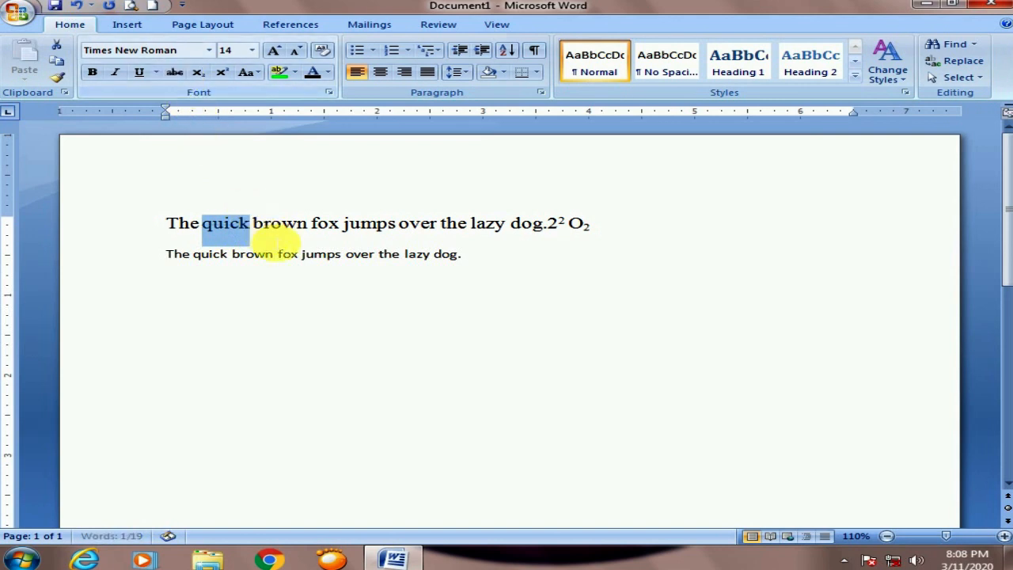
click(229, 223)
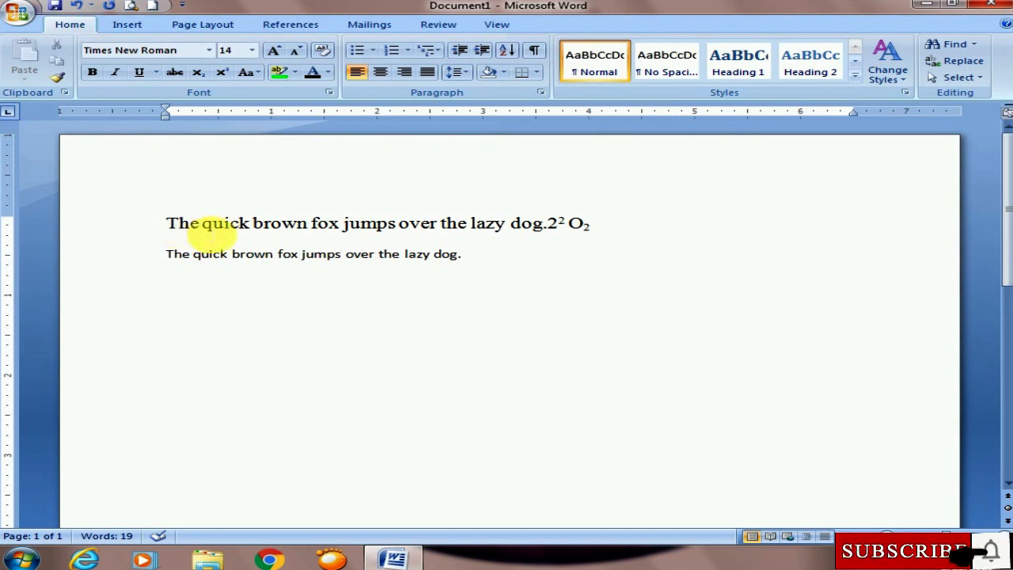
Step: Change the font color of the word "quick" in the first sentence to standard red
drag(166, 223, 441, 224)
click(250, 223)
double_click(226, 223)
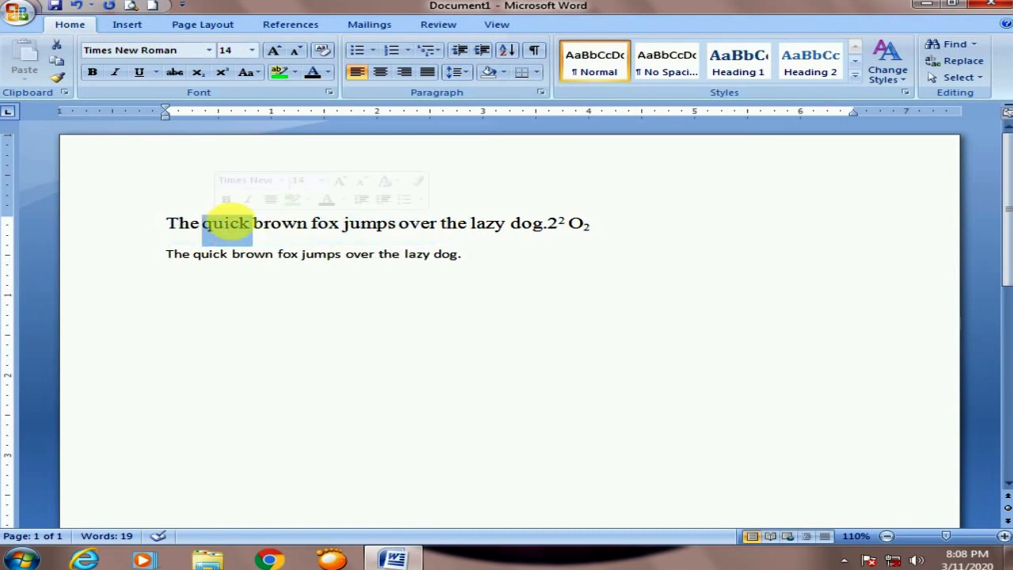
click(327, 73)
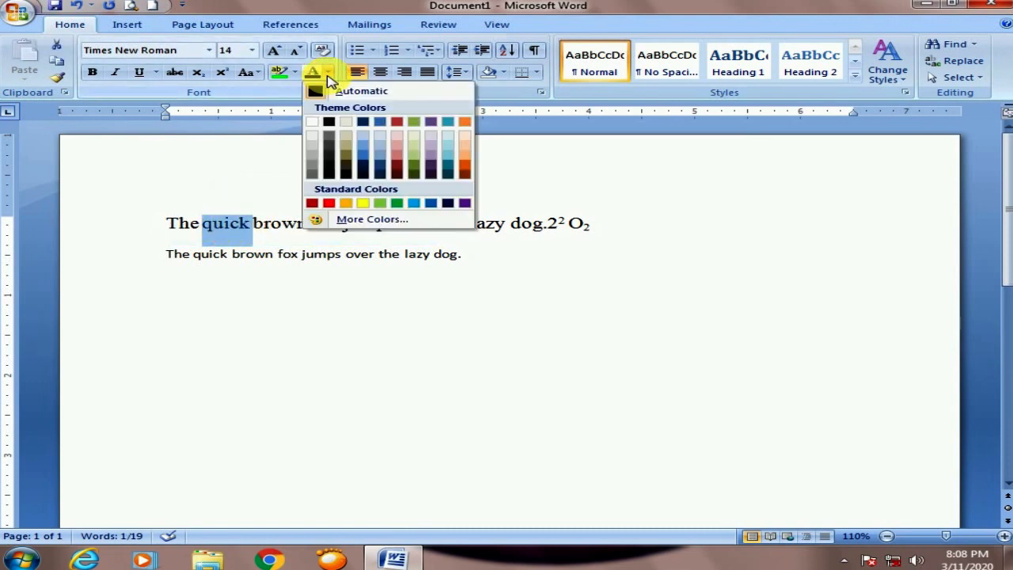
click(328, 204)
click(290, 225)
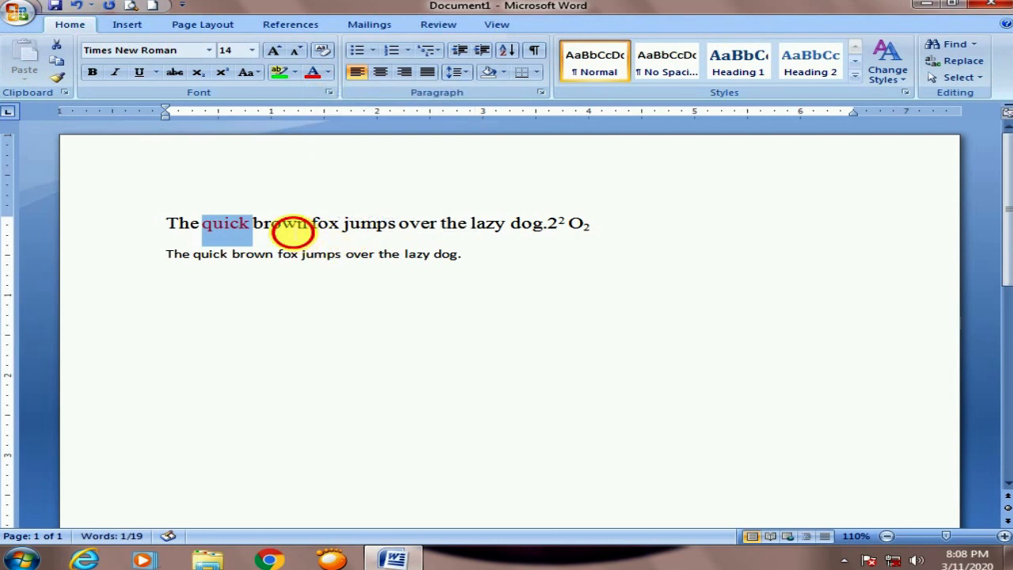
Step: Highlight the word "jumps" in the first sentence in blue
drag(343, 223, 393, 220)
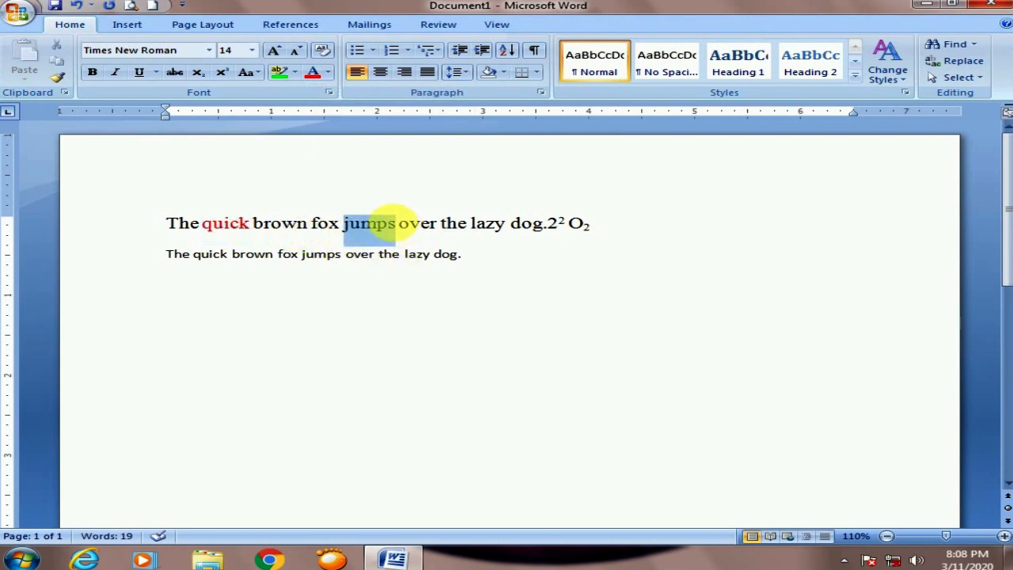
click(294, 73)
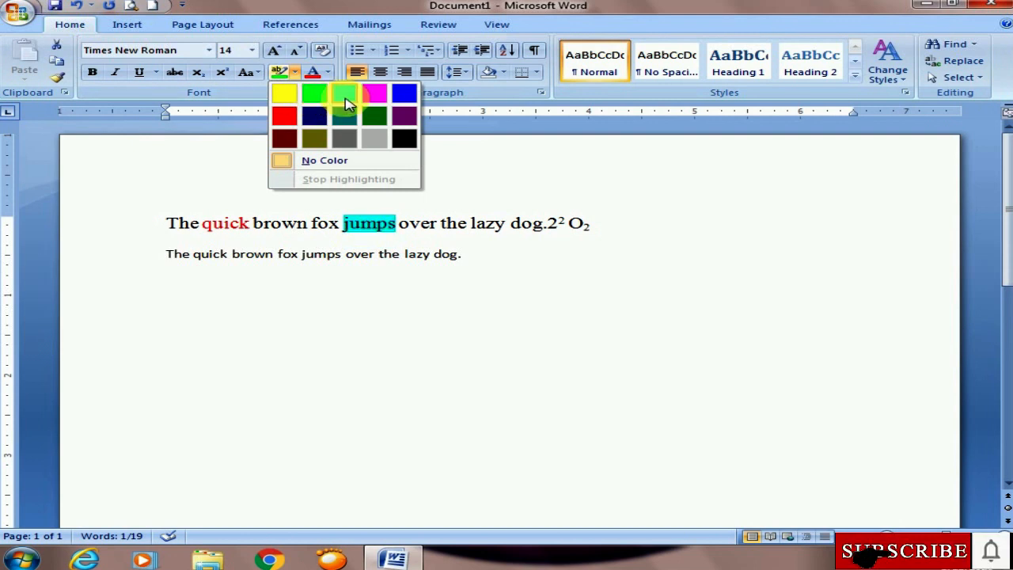
click(402, 94)
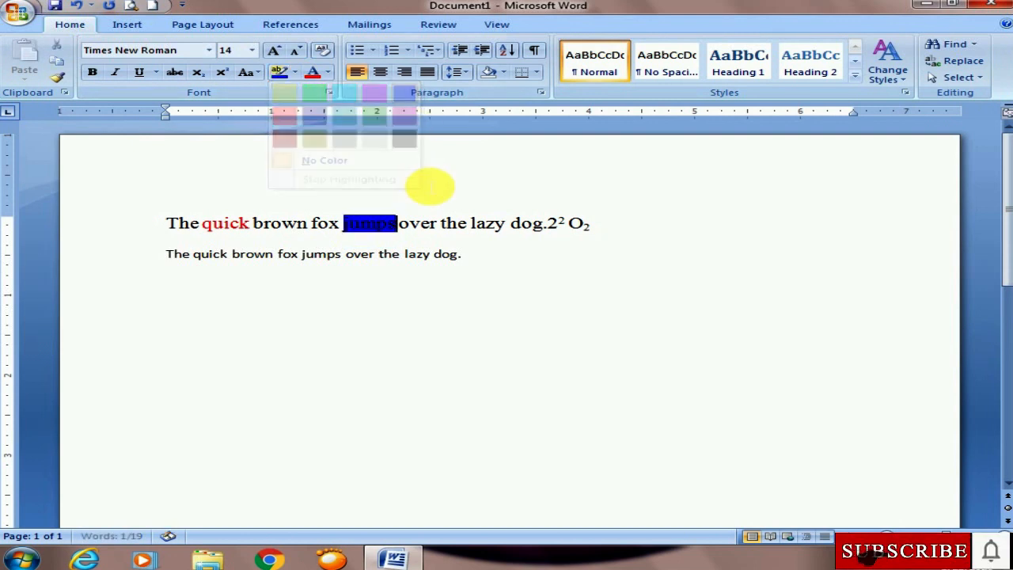
Step: Change the highlight of the word "jumps" to bright green using the highlighter pen
click(294, 72)
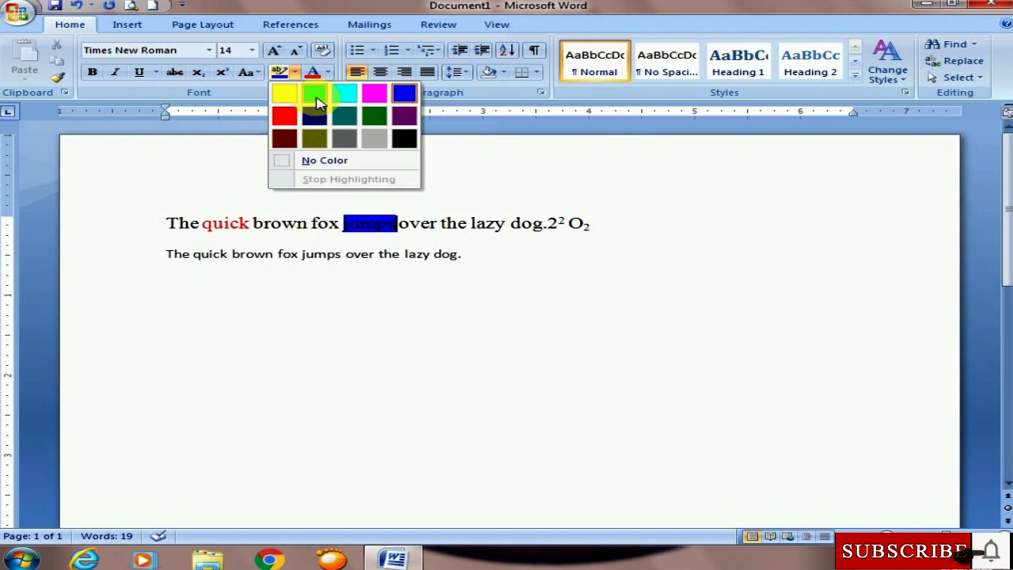
click(294, 73)
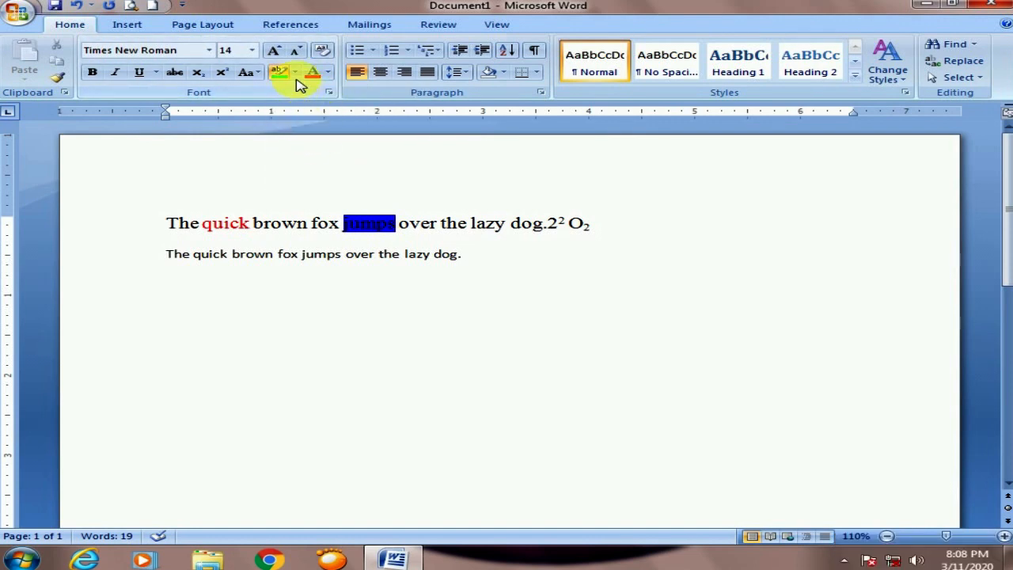
click(295, 72)
click(381, 228)
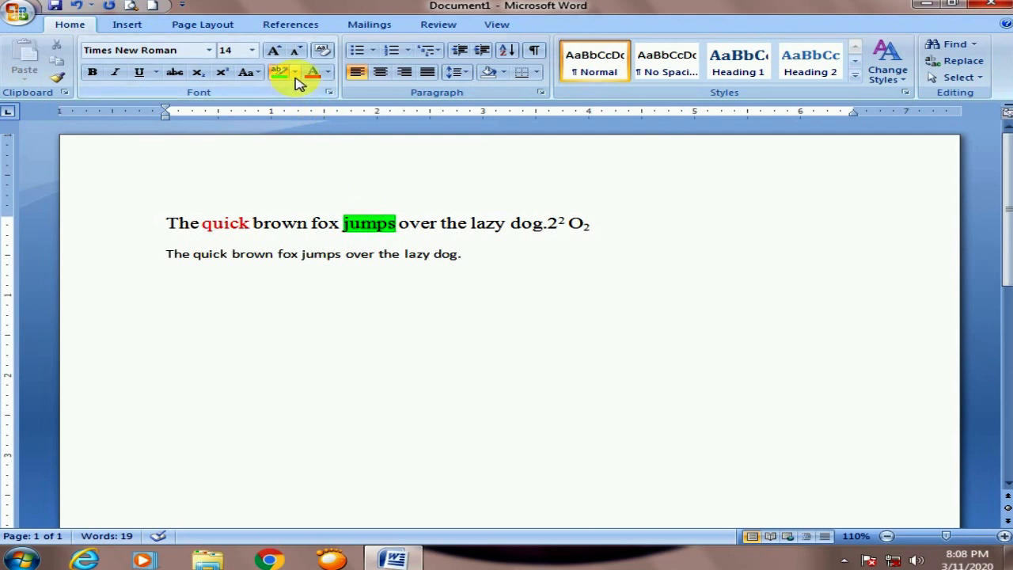
Step: Clear the highlight from the middle letters of "jumps" with the highlighter pen, and turn the pen off
click(295, 76)
click(370, 225)
mouse_move(350, 224)
mouse_down()
mouse_move(397, 223)
mouse_move(356, 226)
mouse_up()
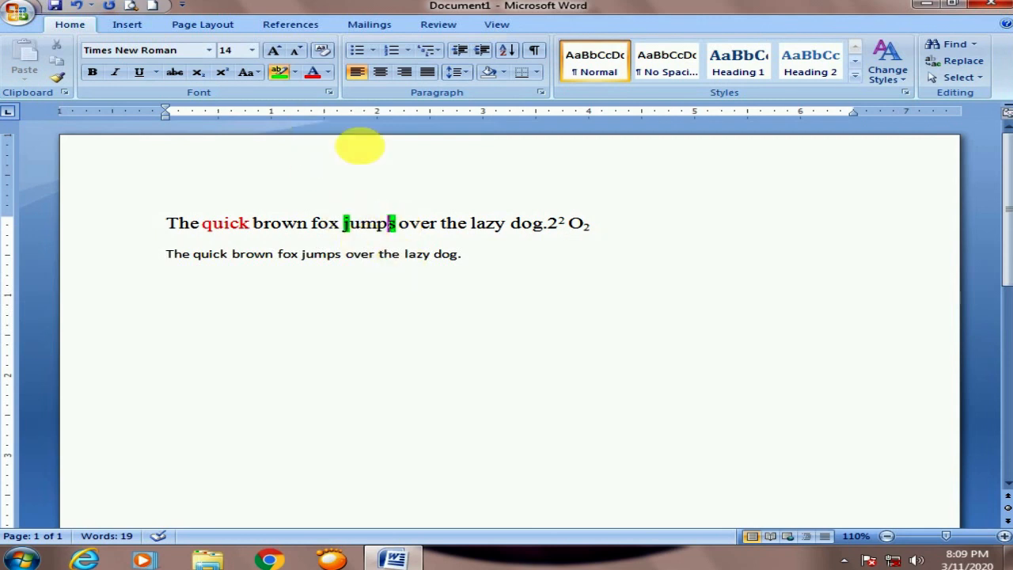
click(282, 72)
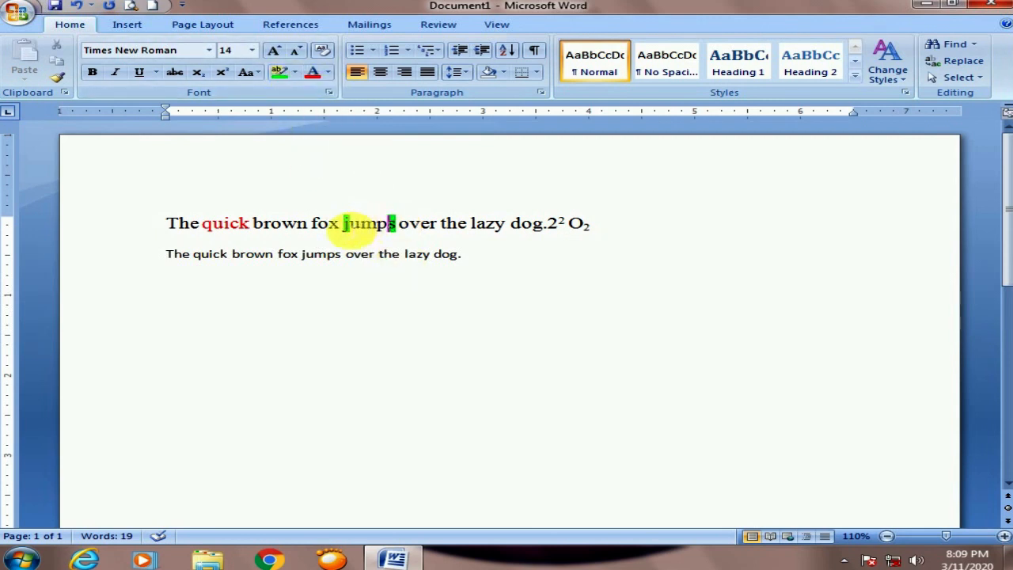
Step: Highlight the whole word "jumps" in the first sentence in turquoise and deselect it
drag(343, 224, 396, 223)
click(294, 72)
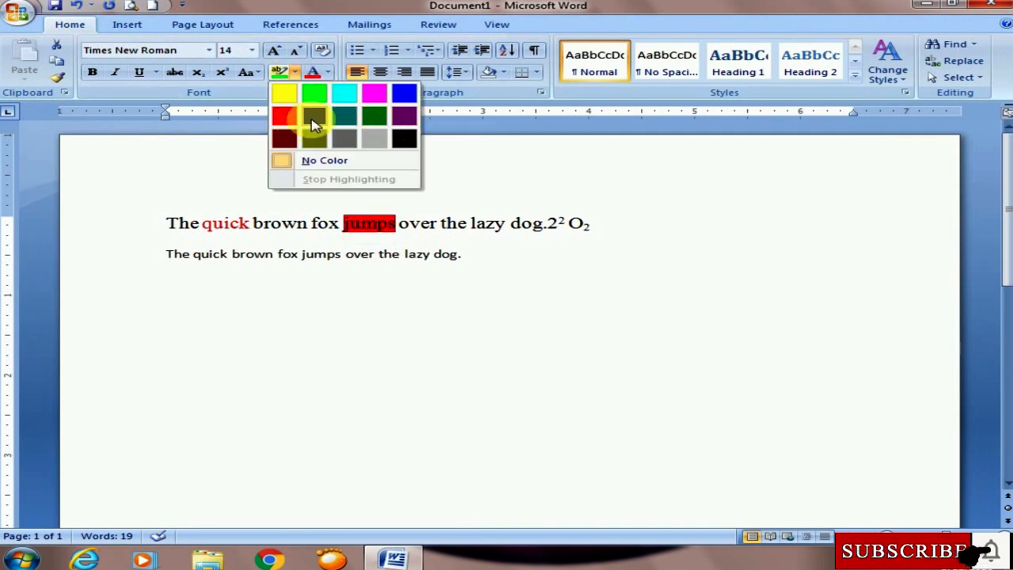
click(341, 93)
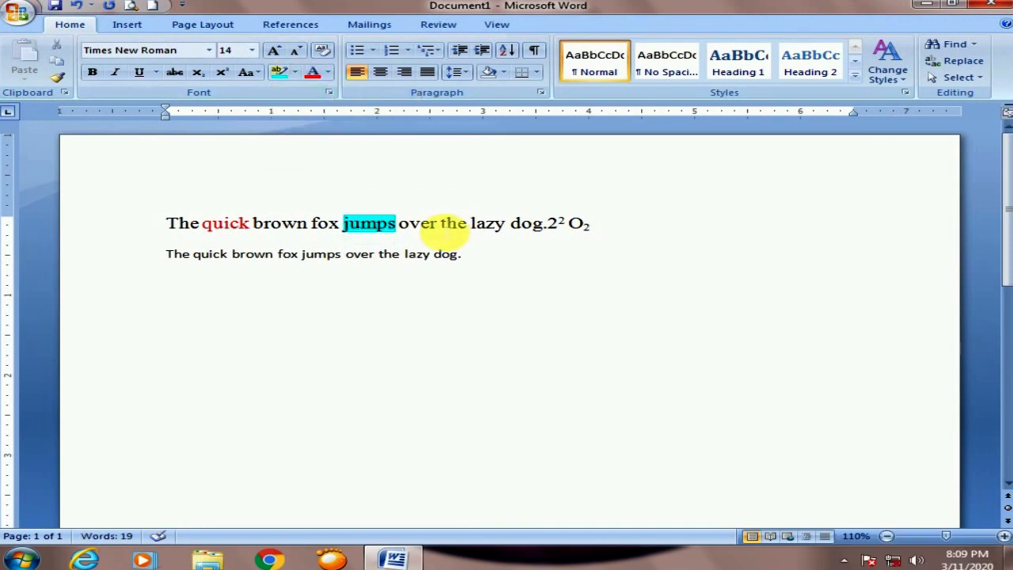
click(361, 223)
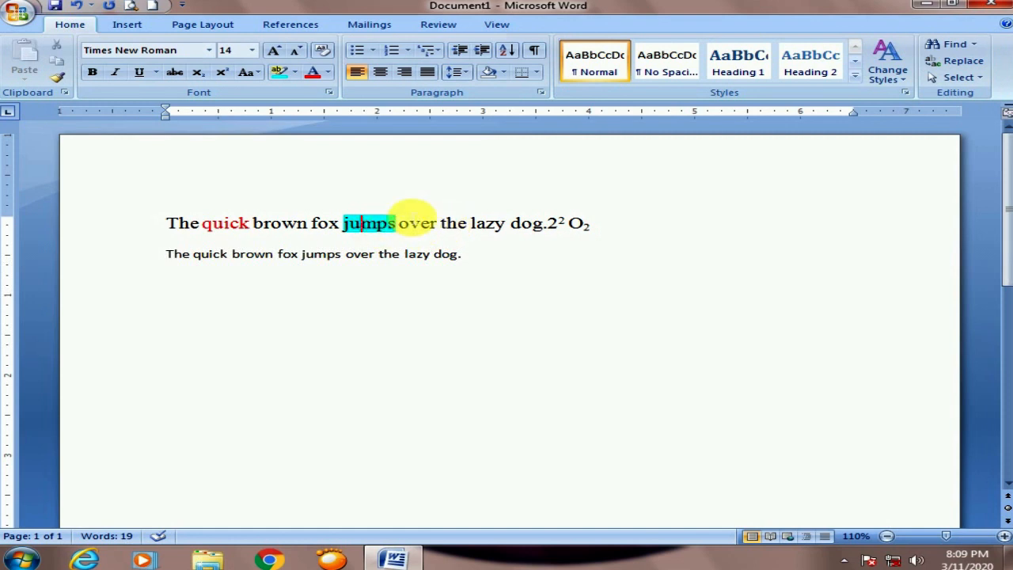
click(282, 232)
click(181, 233)
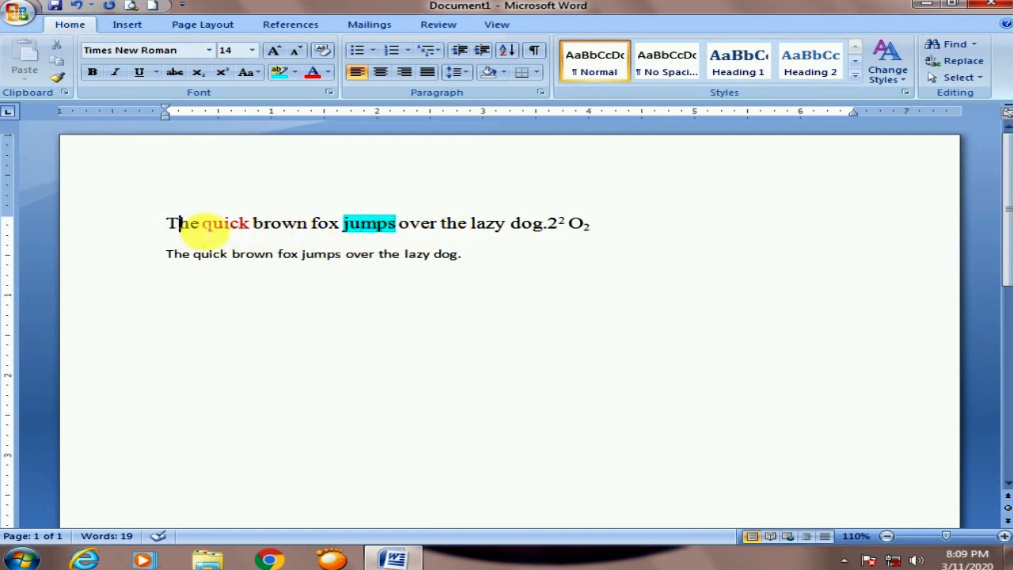
click(273, 232)
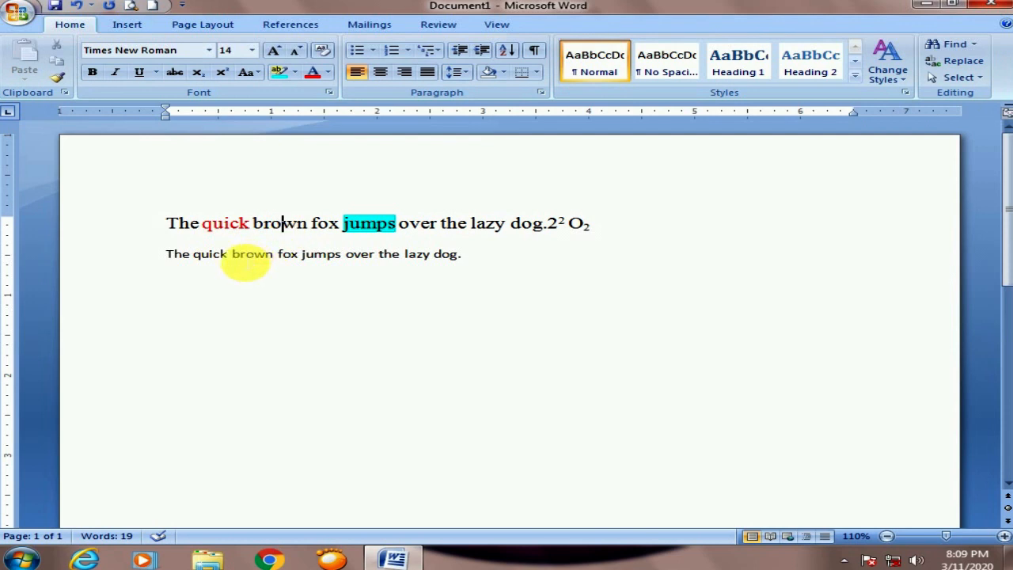
click(240, 253)
drag(172, 262, 527, 262)
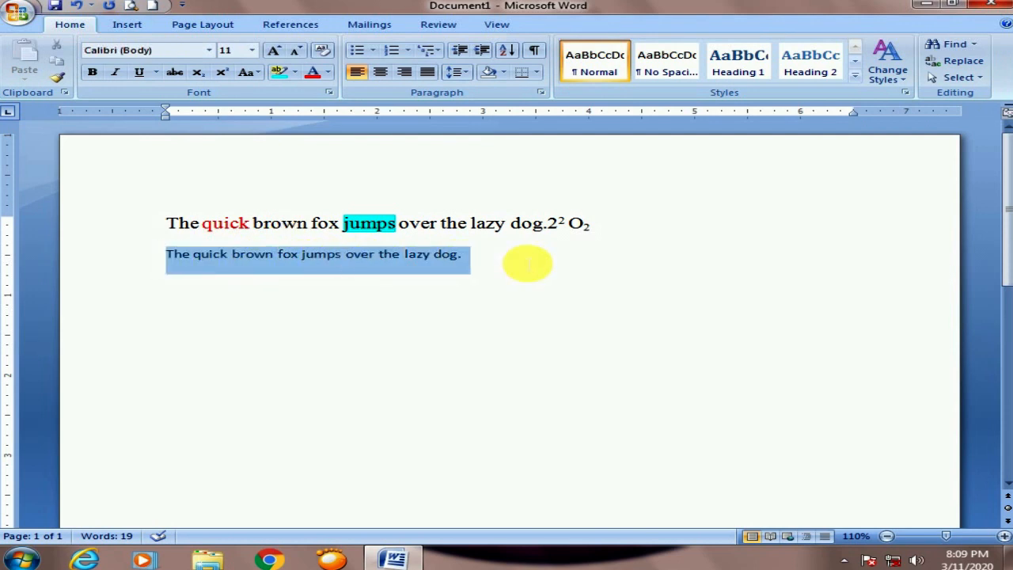
click(378, 254)
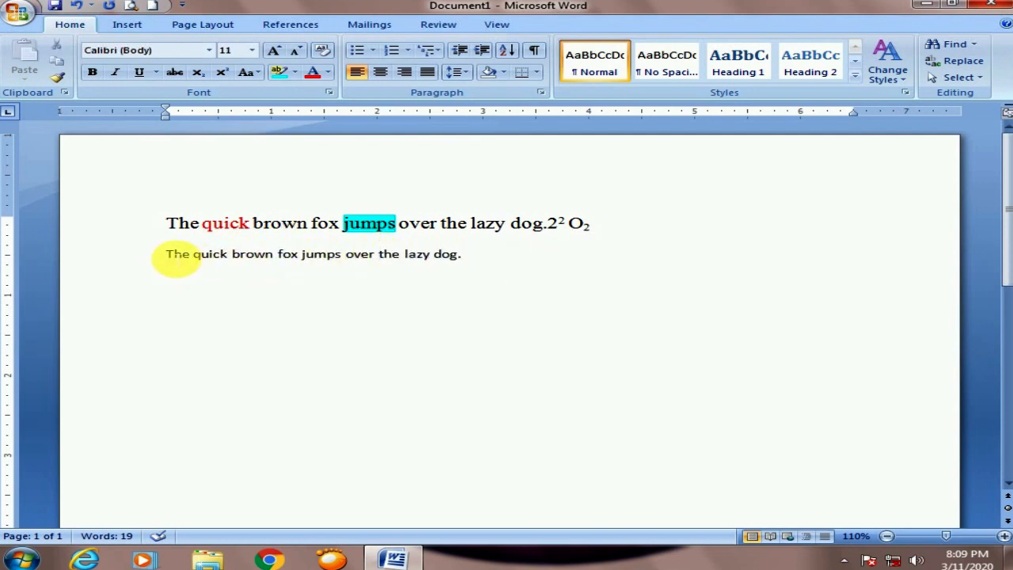
Step: Copy the sentence on the second line and paste it onto the empty line below
drag(168, 254, 471, 256)
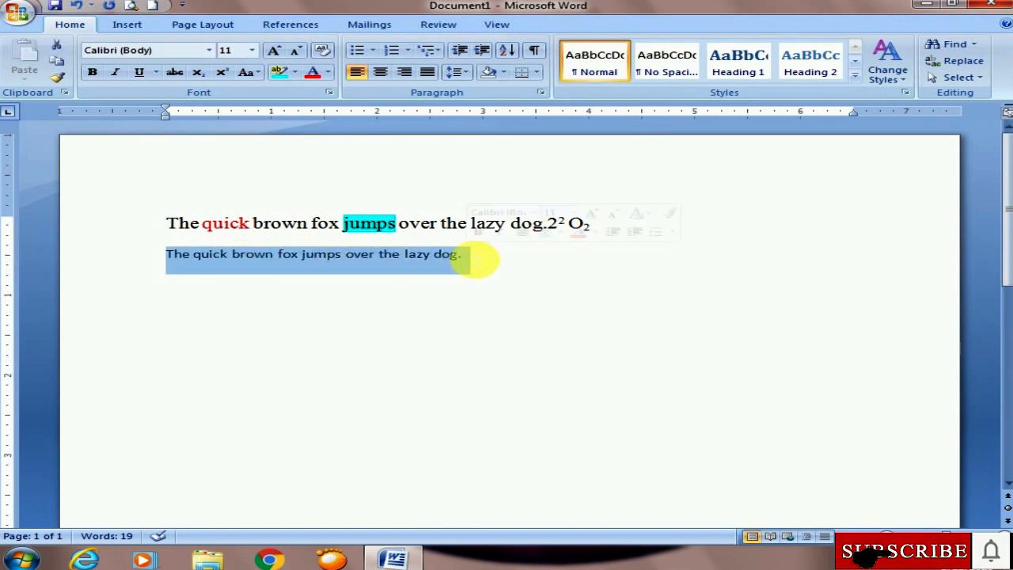
right_click(427, 261)
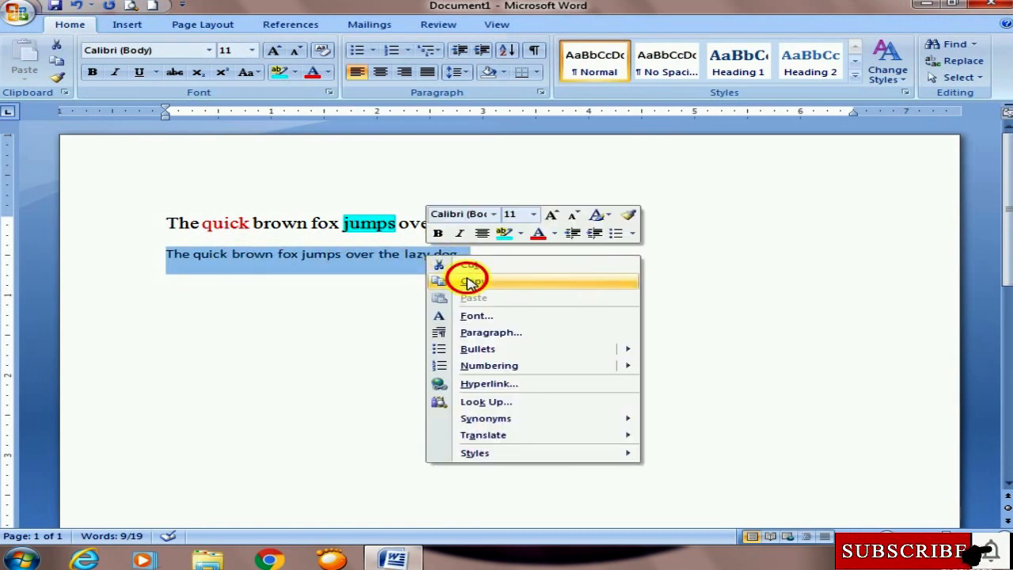
click(466, 279)
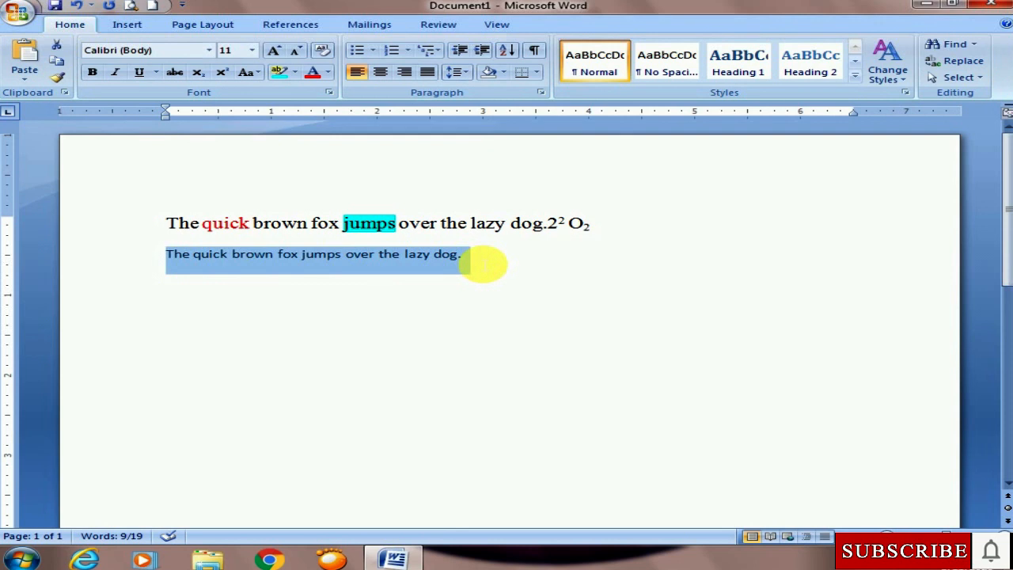
click(483, 262)
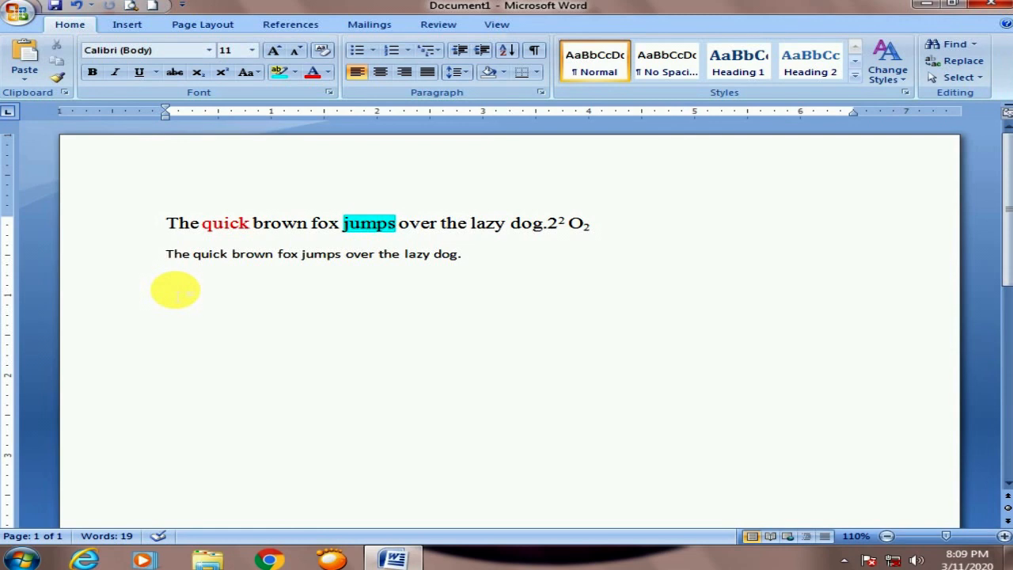
click(207, 286)
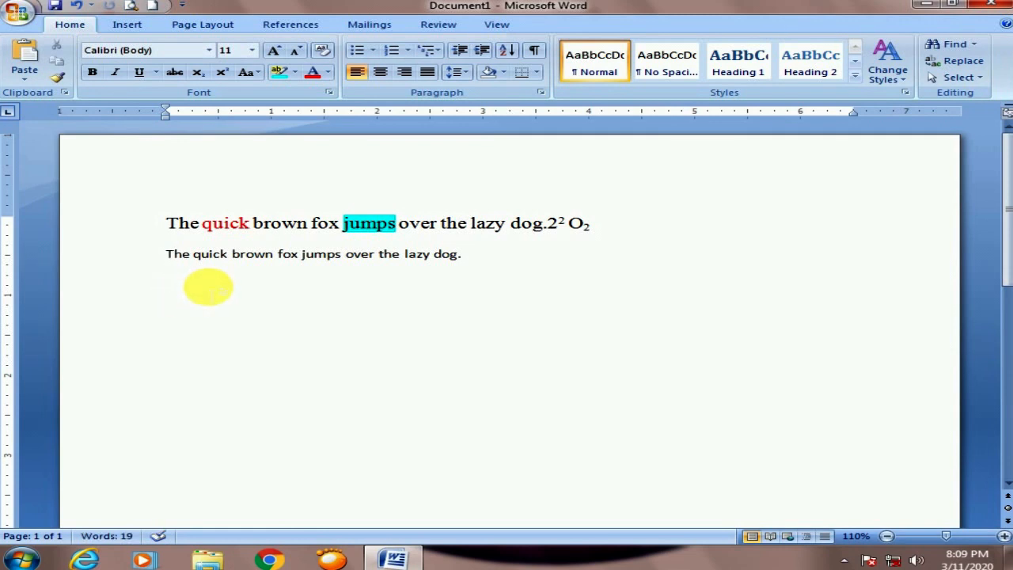
key(ctrl+v)
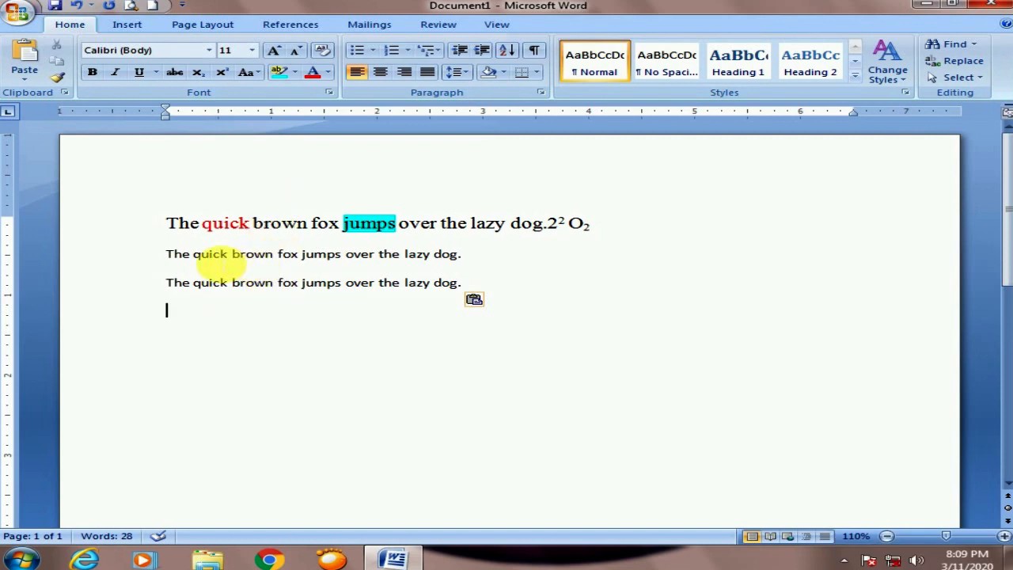
Step: Copy the second line's sentence again and paste the copy at the end of that same line
drag(177, 257, 476, 271)
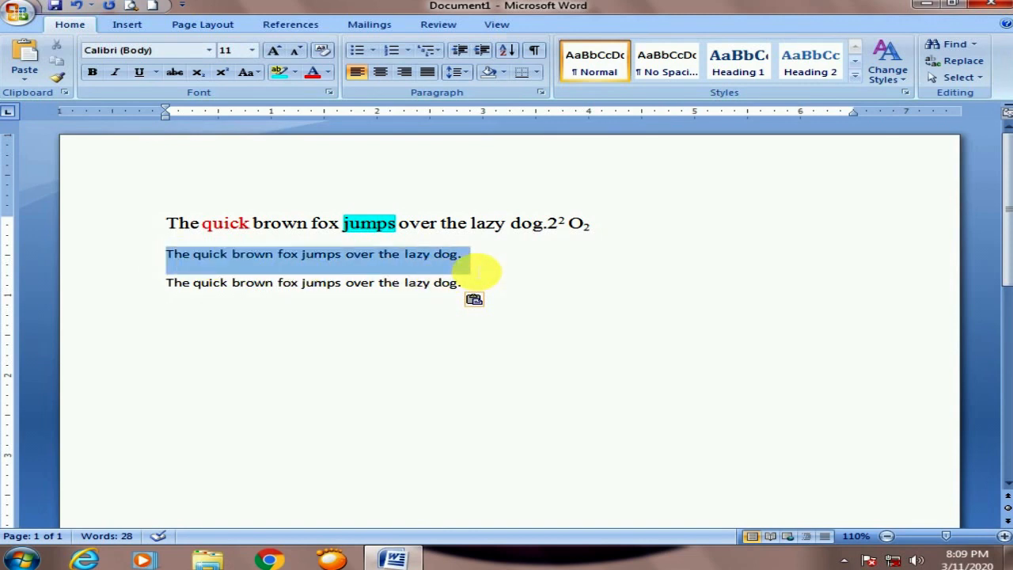
click(360, 254)
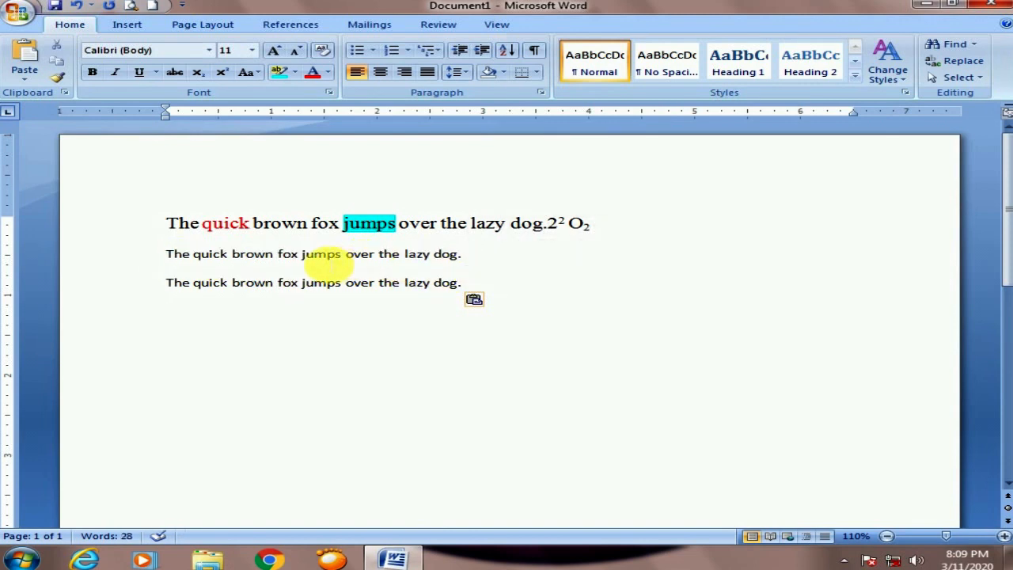
triple_click(321, 264)
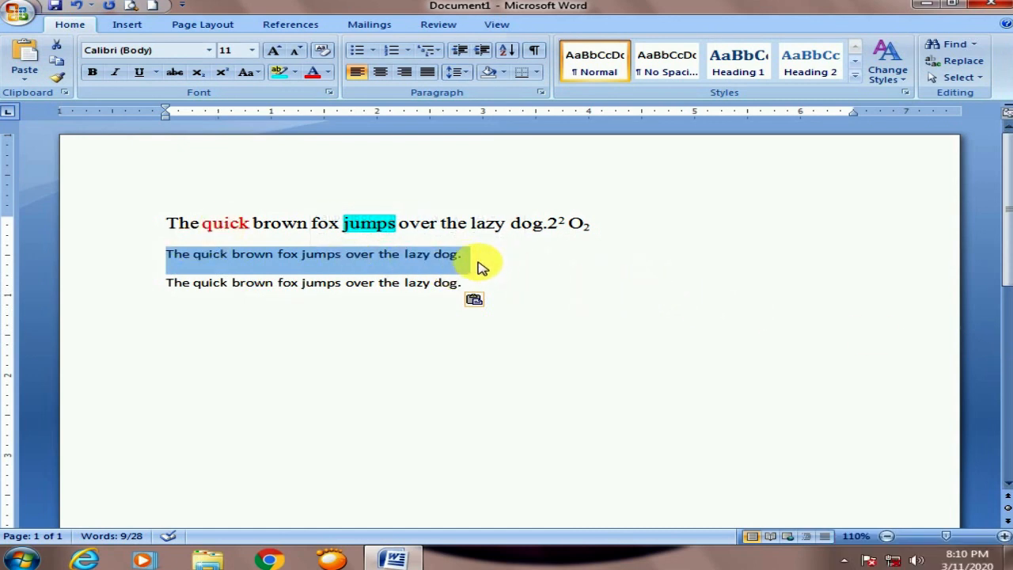
key(ctrl+c)
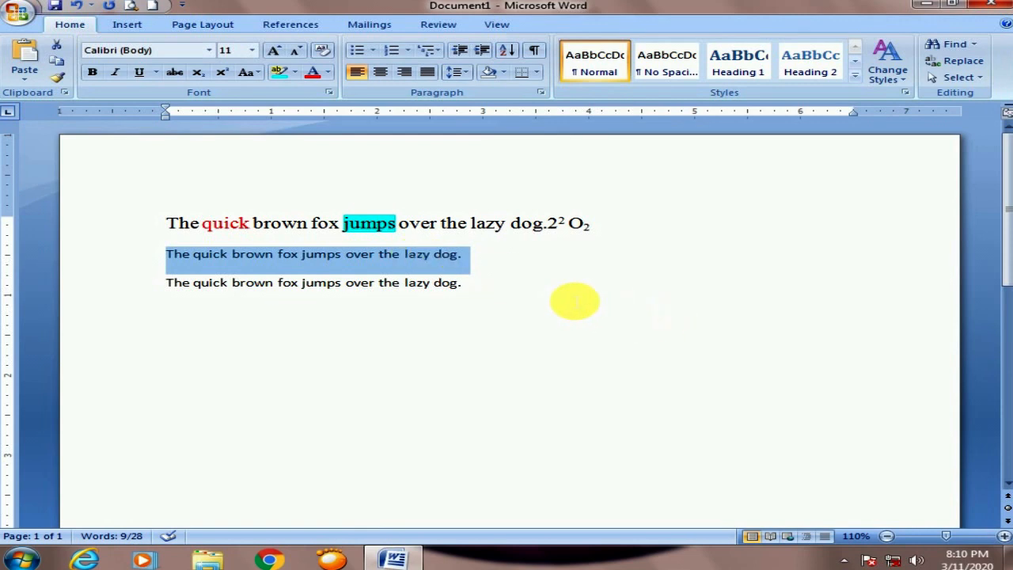
click(496, 258)
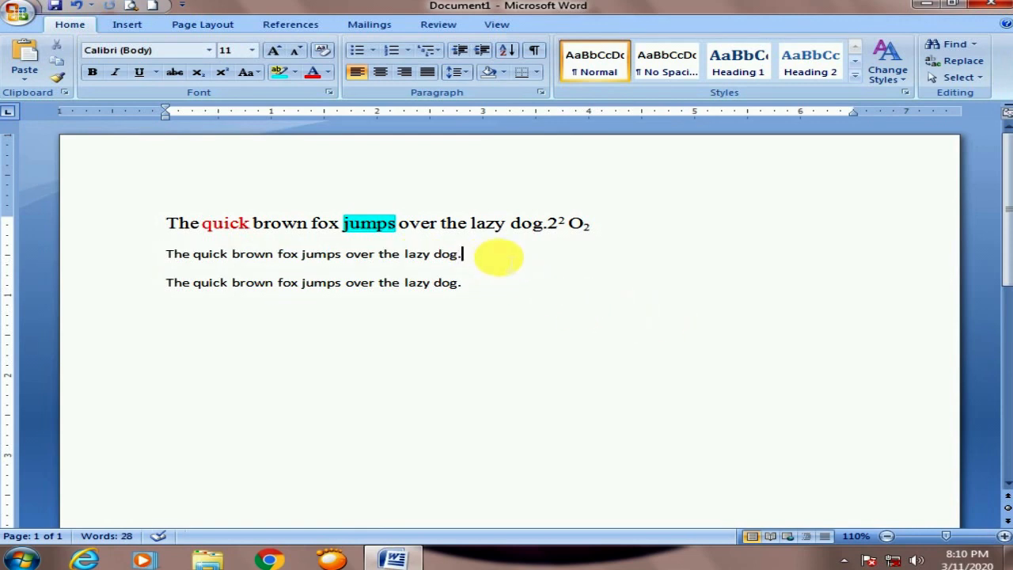
key(ctrl+v)
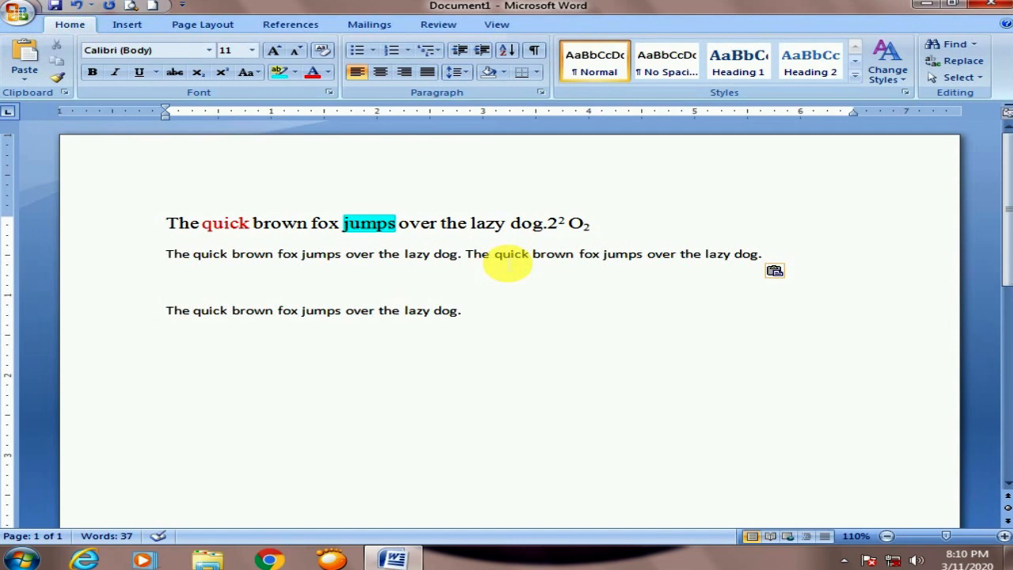
triple_click(378, 263)
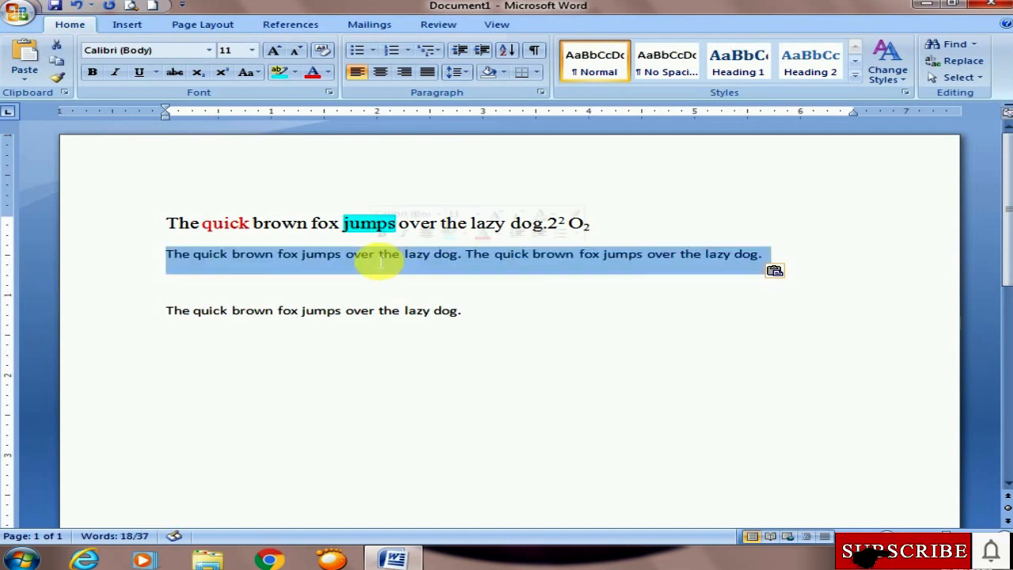
click(379, 262)
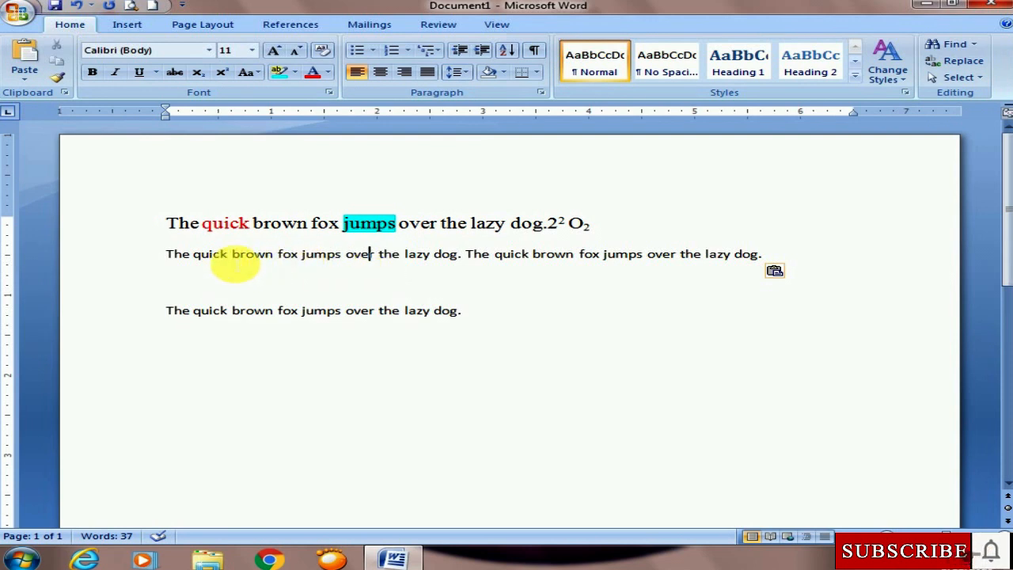
click(172, 254)
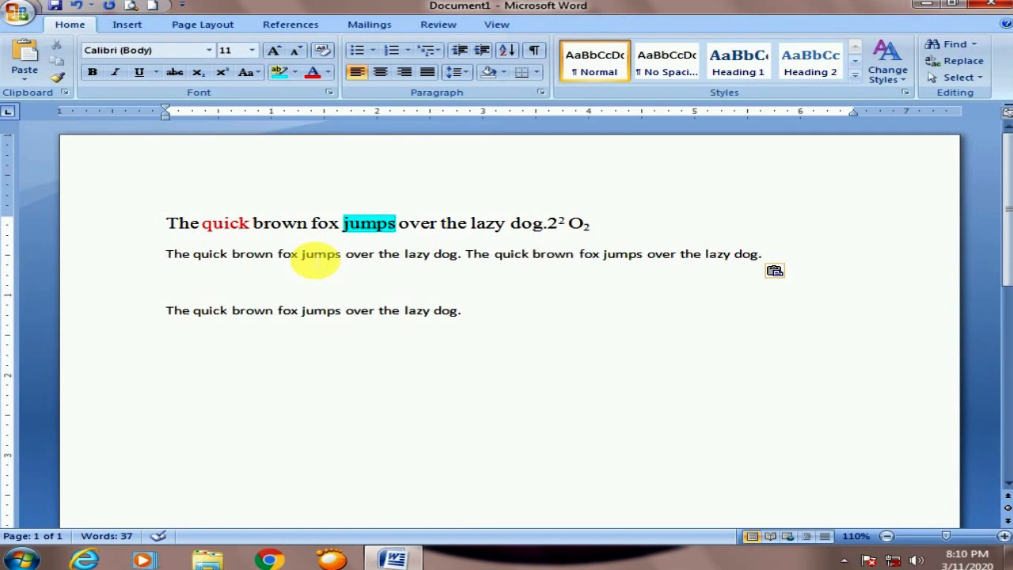
Step: Make the word "The" at the start of the second line bold and enlarge it to size 16
double_click(177, 255)
click(92, 72)
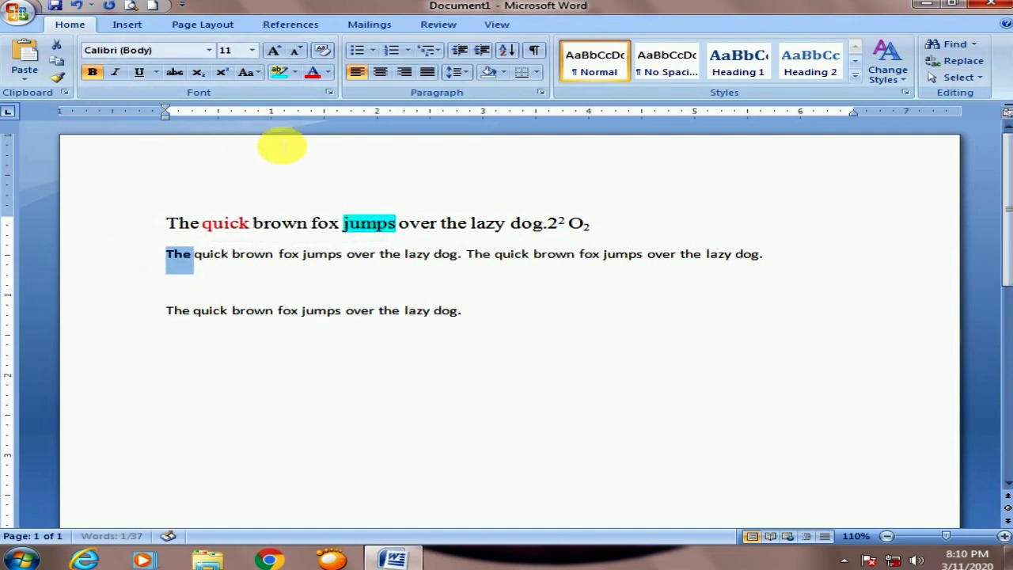
click(277, 50)
click(277, 50)
click(277, 50)
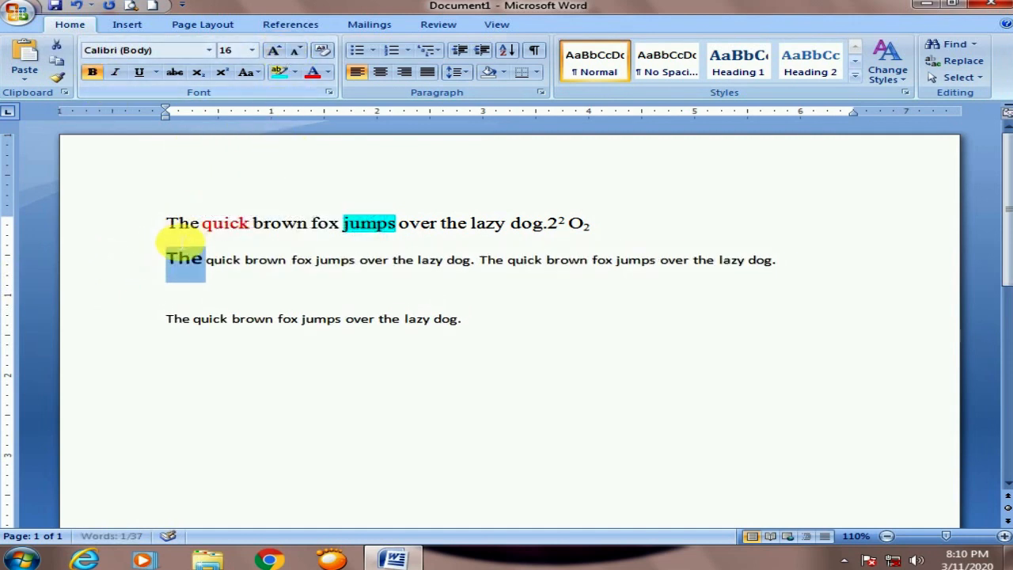
Step: Cut the bold word "The" from the start of the second line and paste it at the line's end
right_click(181, 262)
key(Escape)
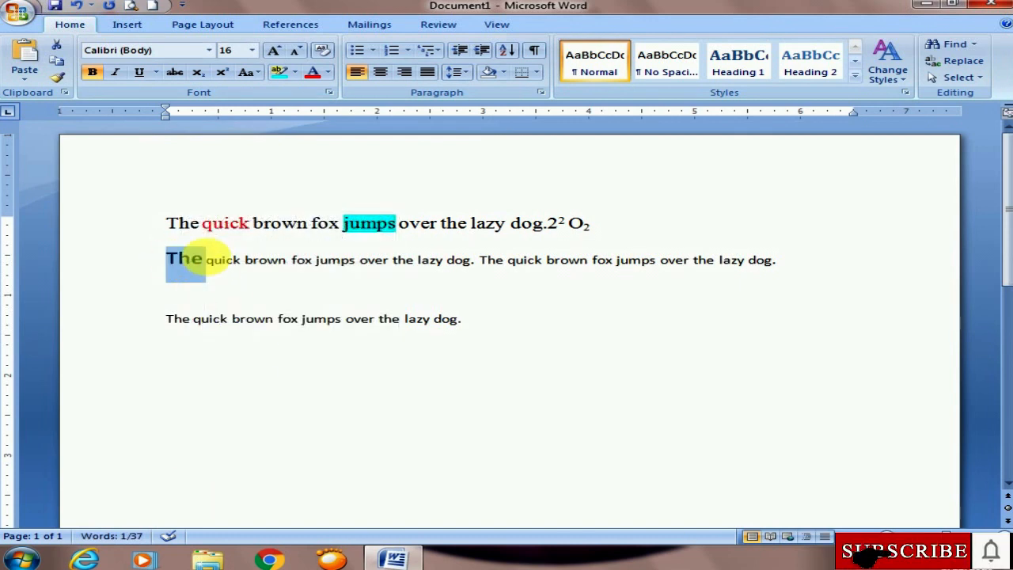
right_click(194, 261)
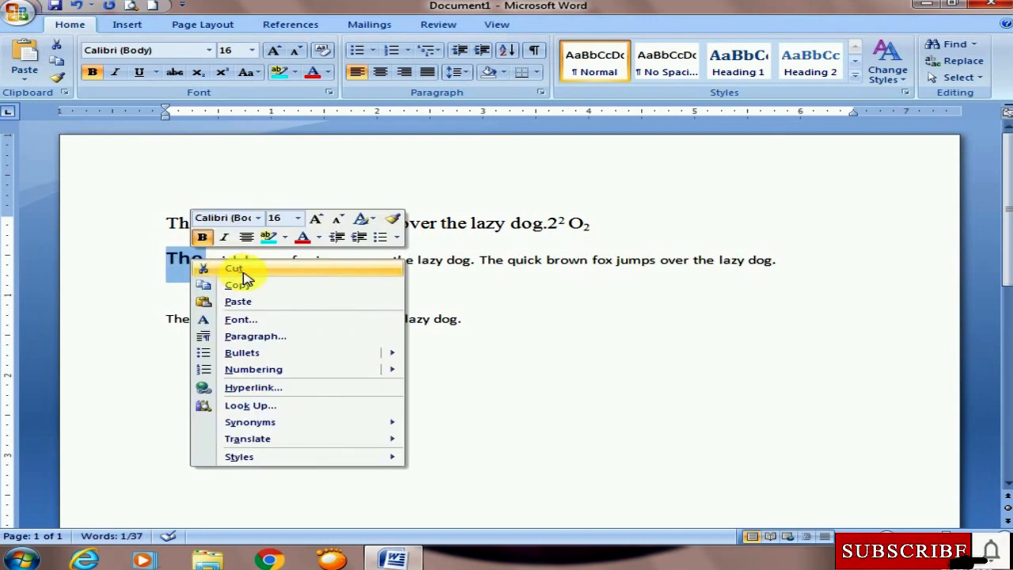
click(238, 269)
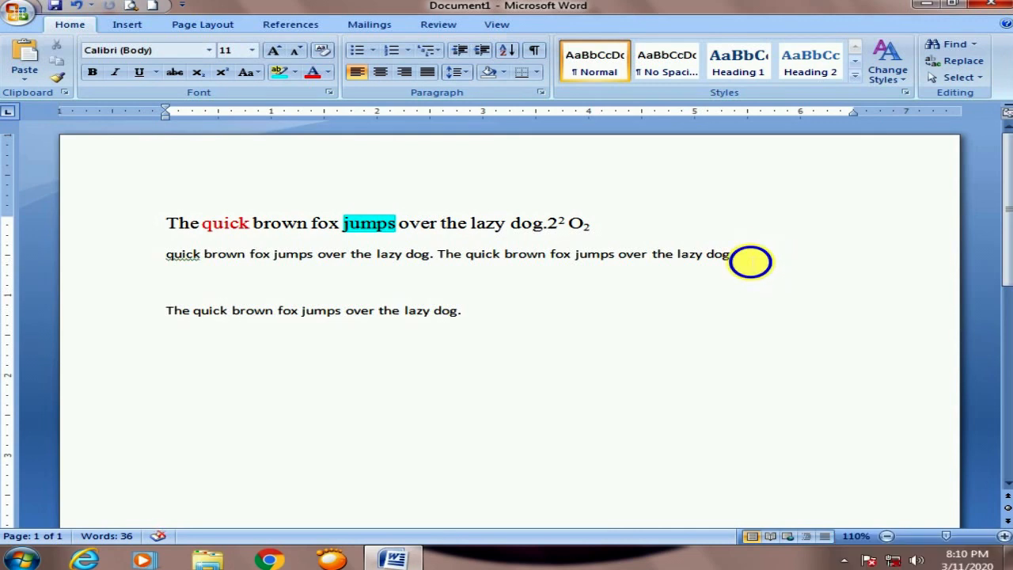
right_click(750, 261)
click(771, 294)
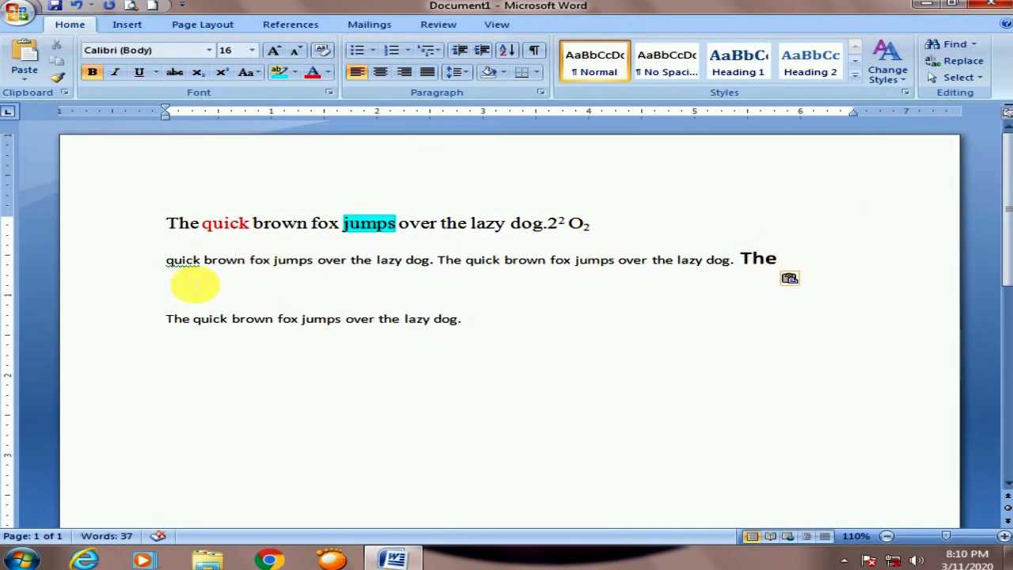
Step: Select individual words in the second line and the whole line in turn to examine what each selection covers
drag(746, 262, 764, 263)
click(742, 259)
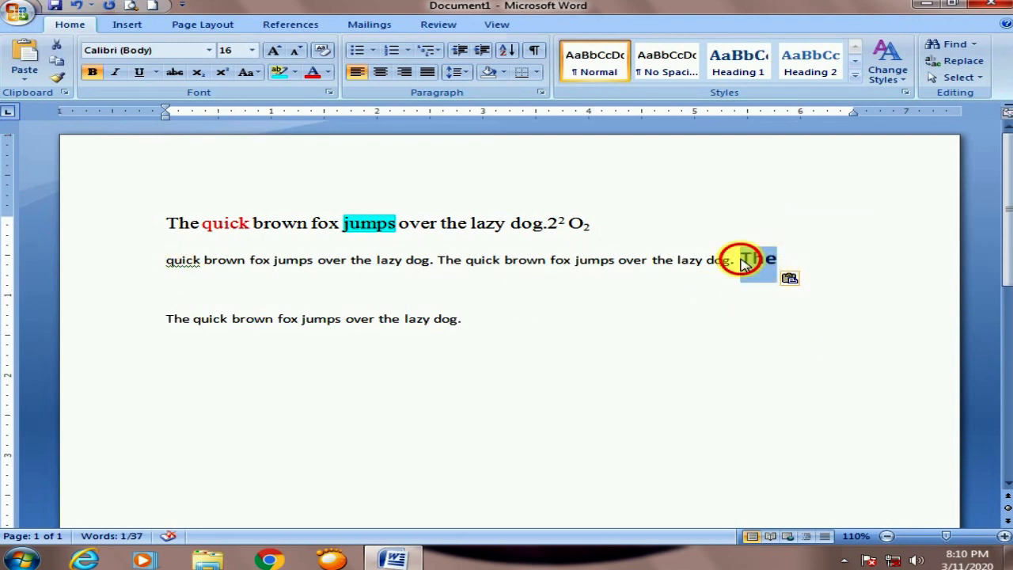
double_click(391, 261)
double_click(301, 261)
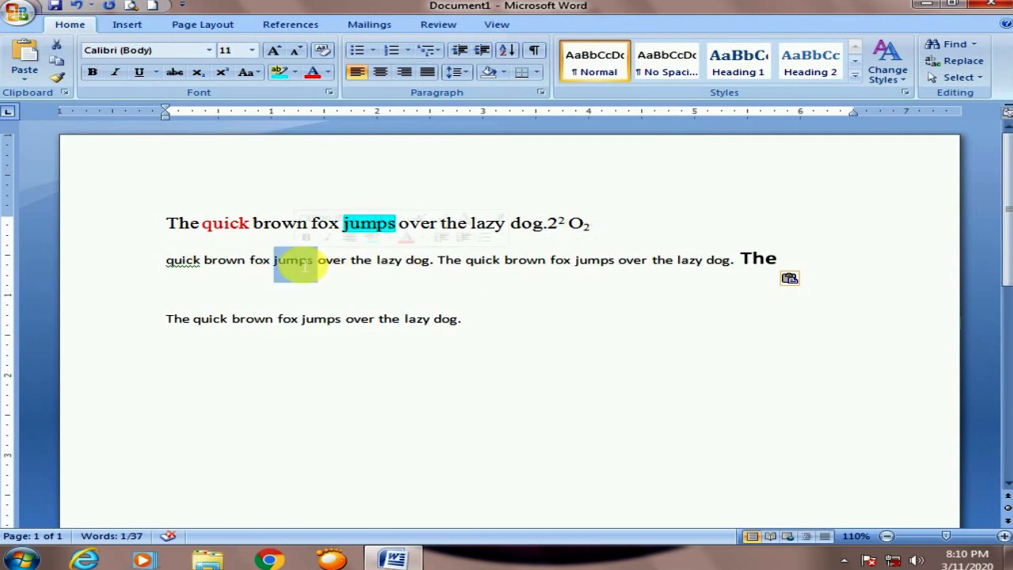
double_click(229, 261)
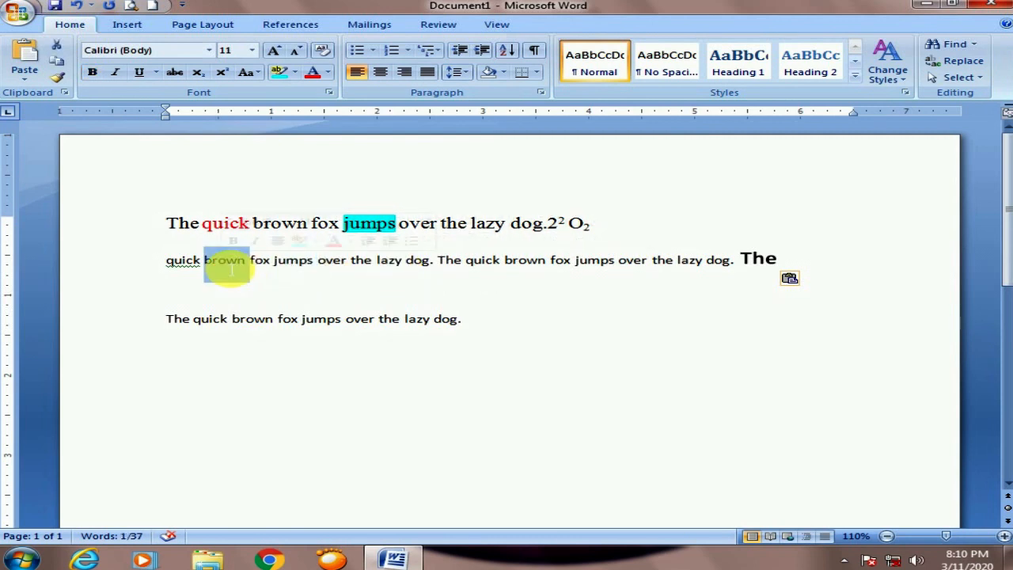
triple_click(298, 263)
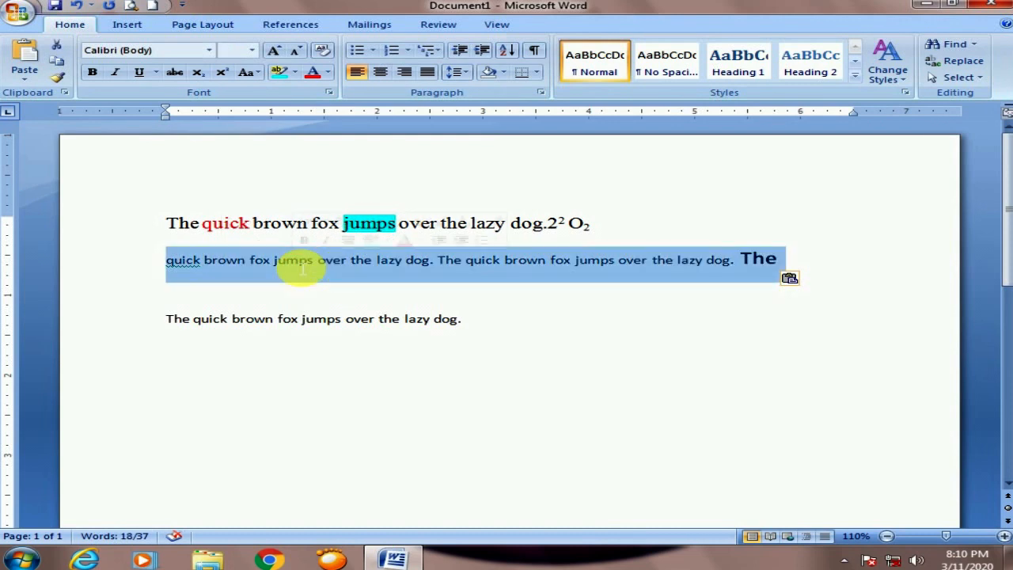
click(299, 265)
triple_click(298, 265)
click(299, 265)
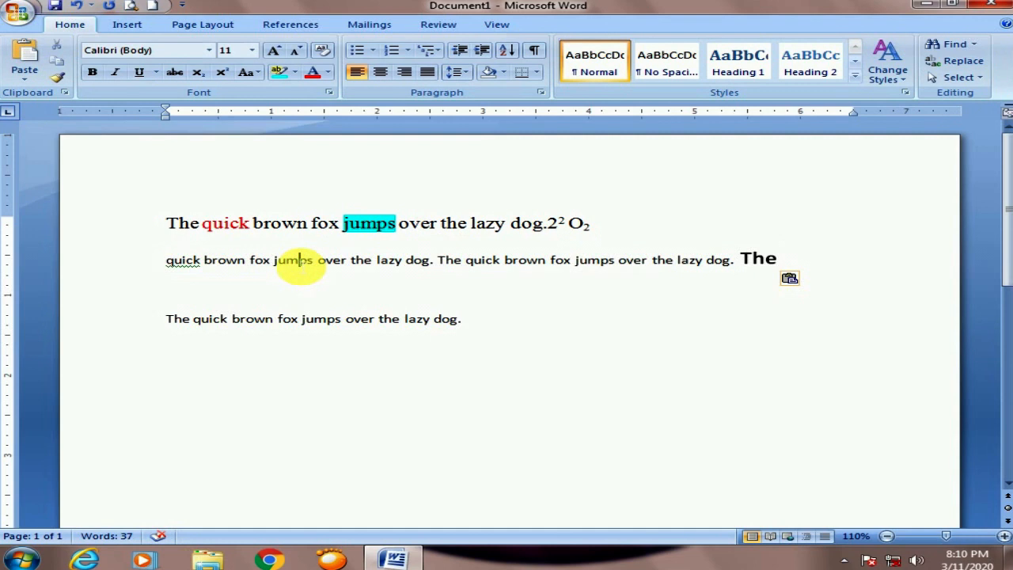
Step: Select the word "jumps" in the second line and check the word count for the selection and for the whole document
double_click(299, 265)
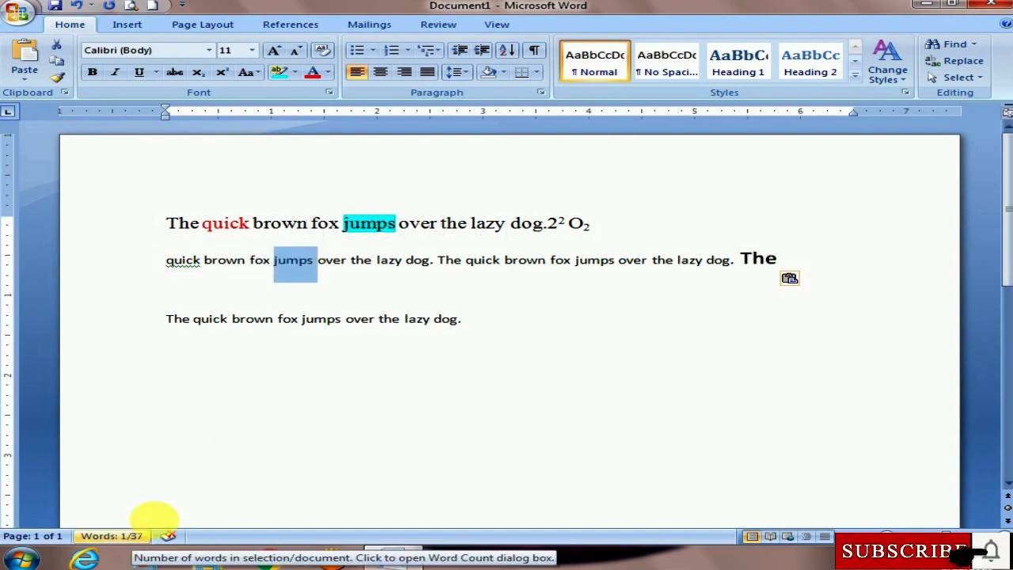
click(237, 263)
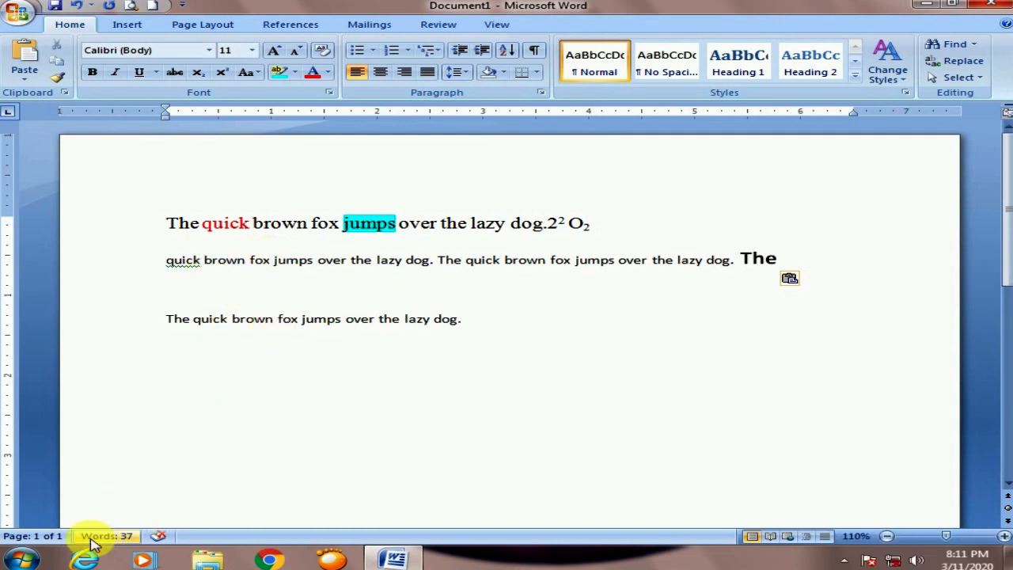
scroll(289, 396, down, 10)
scroll(321, 428, up, 10)
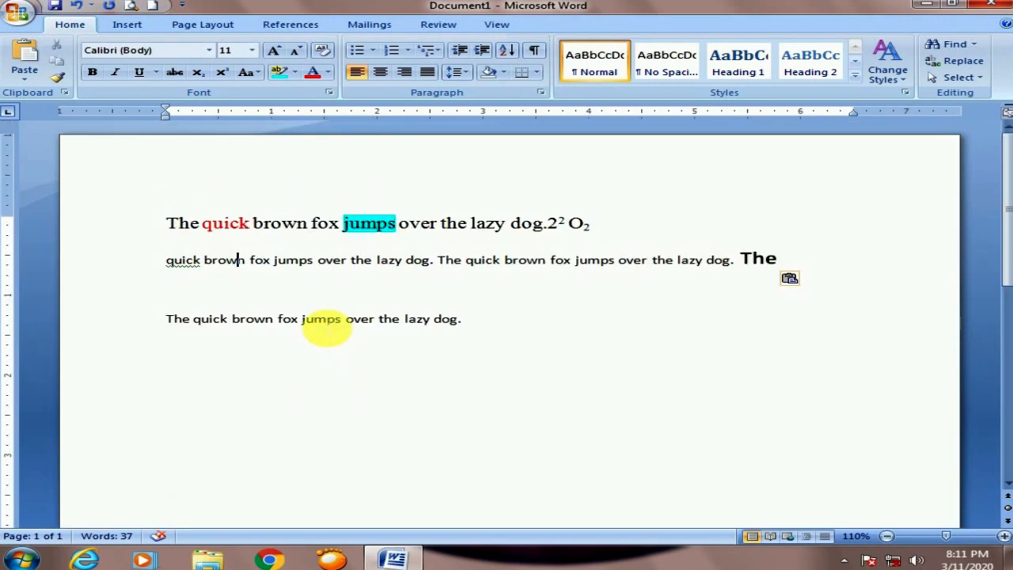
Step: Delete the bold word "The" from the end of the second line
double_click(760, 261)
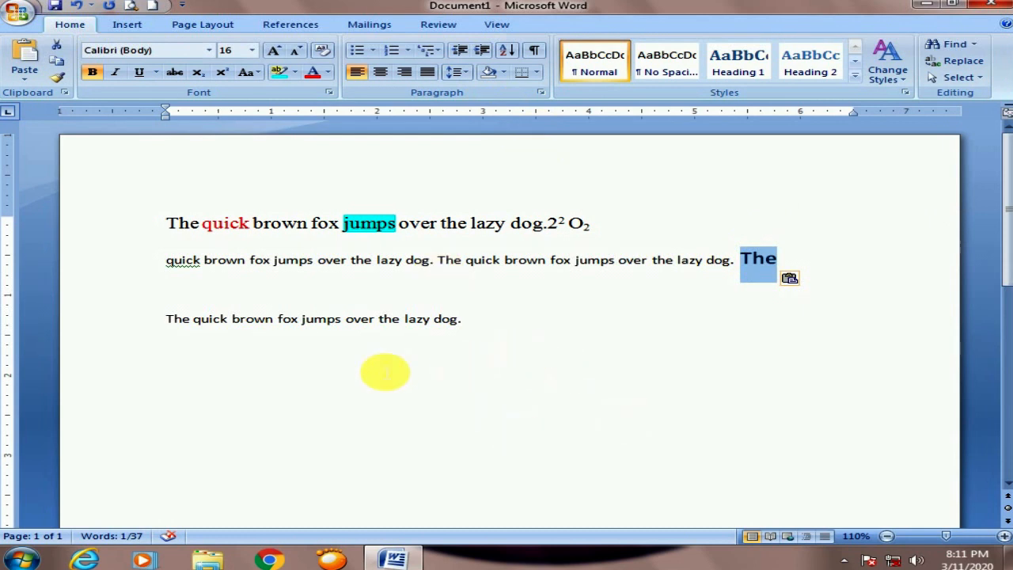
key(Delete)
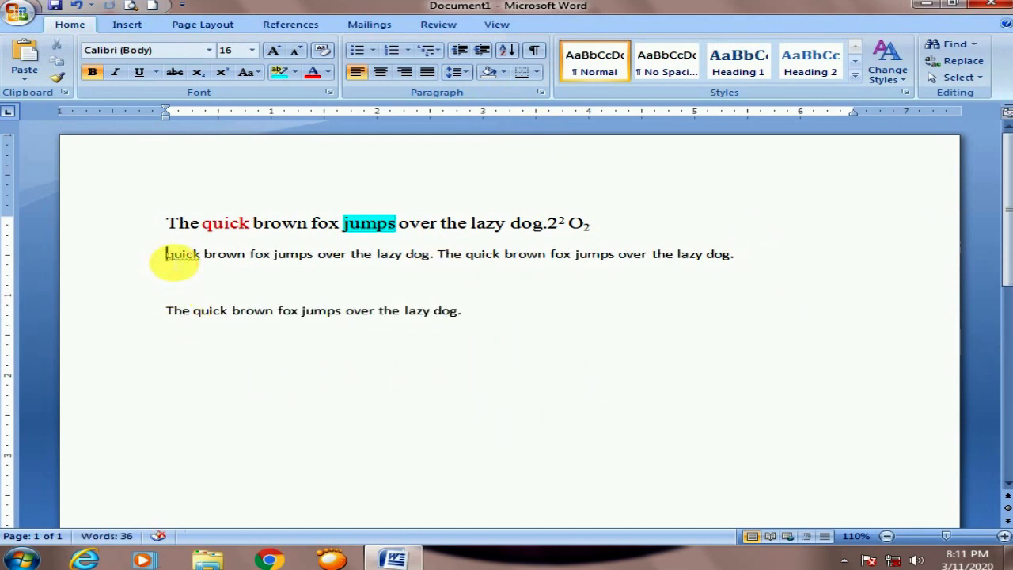
Step: Paste the bold word "The" at the start of the second line
key(ctrl+v)
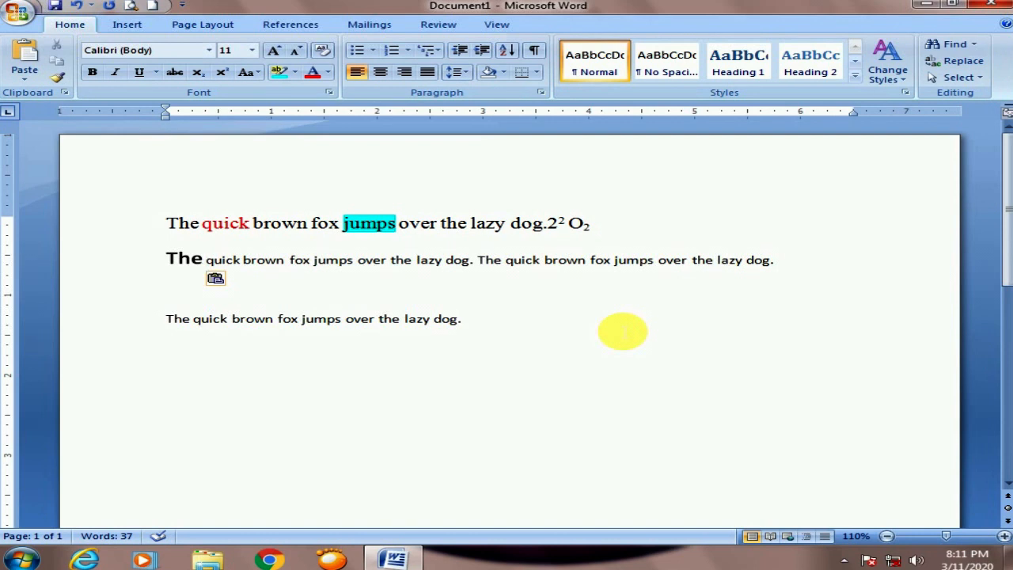
Step: Try shifting the first line inward with spaces and tabs before its first word, and delete them again
click(387, 224)
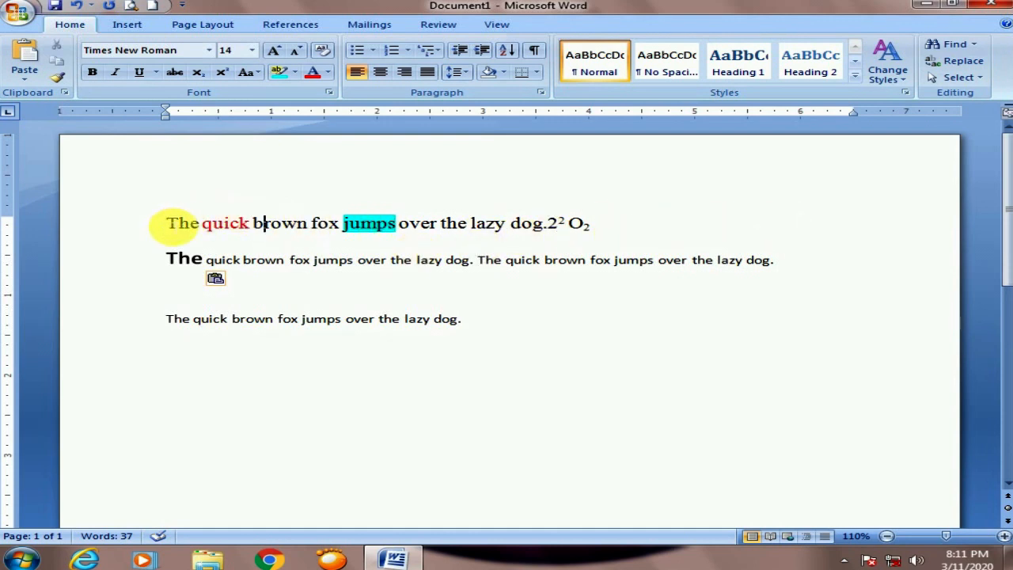
click(167, 223)
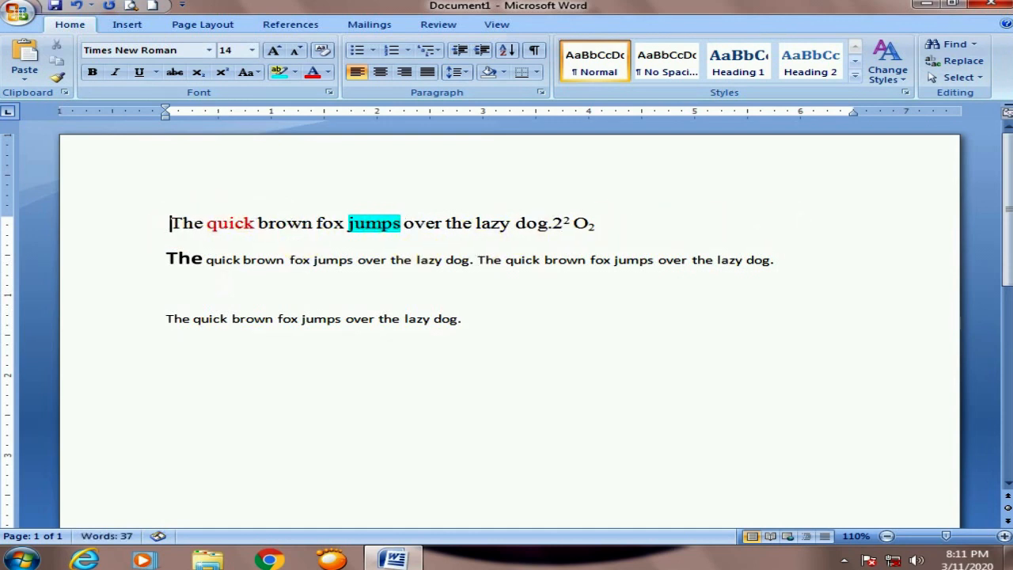
key(BackSpace)
key(BackSpace)
key(BackSpace)
key(BackSpace)
key(BackSpace)
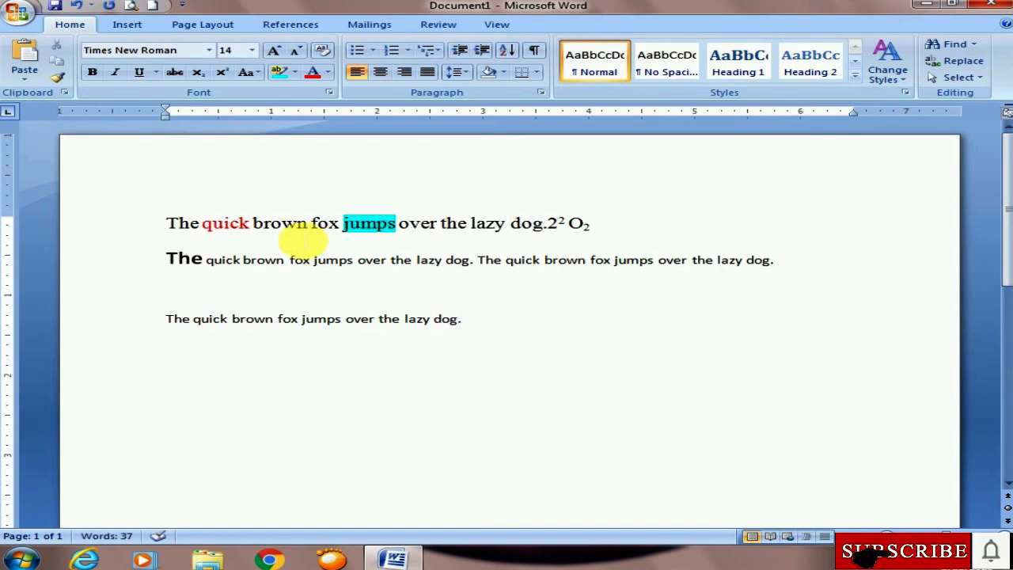
key(Tab)
key(Tab)
key(Tab)
key(BackSpace)
key(BackSpace)
key(BackSpace)
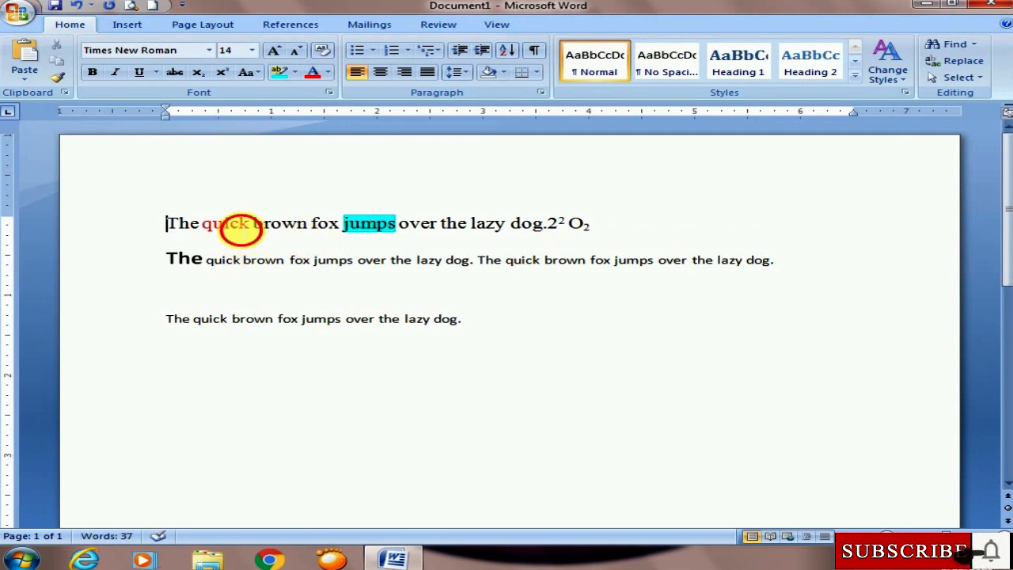
Step: Underline the whole first line and try right and centre alignment on it, leaving it centred
triple_click(230, 225)
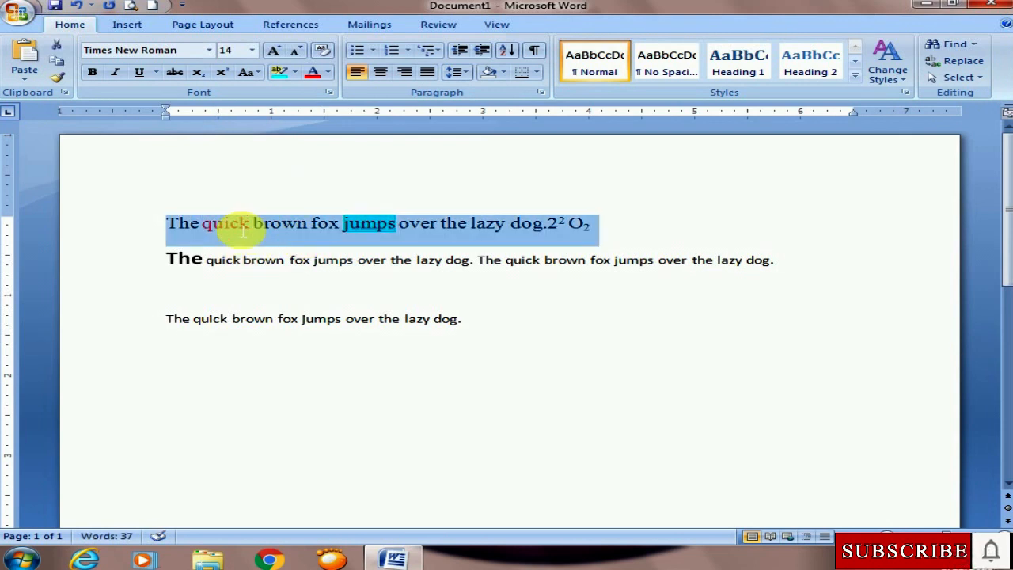
click(378, 74)
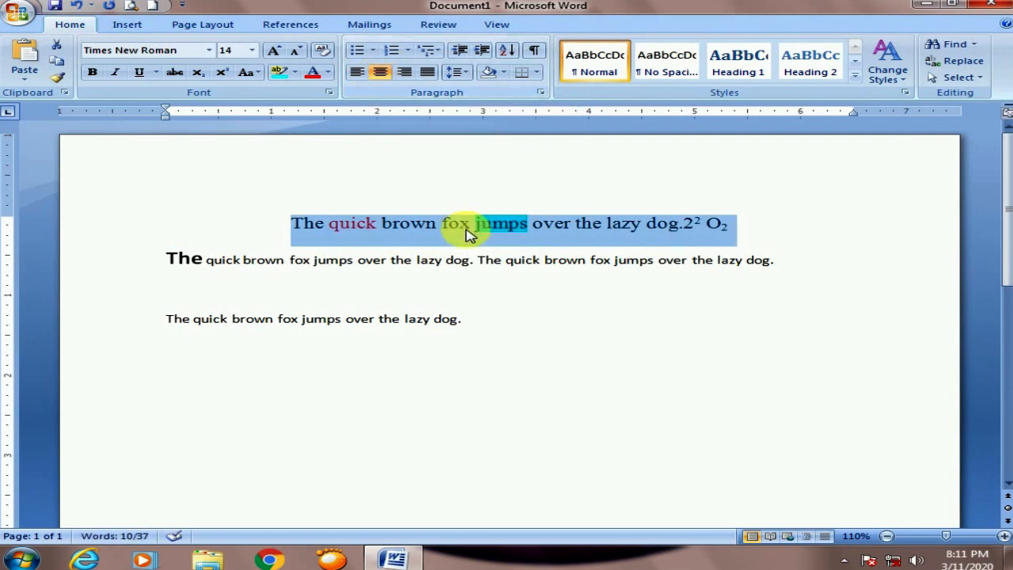
click(139, 72)
click(427, 223)
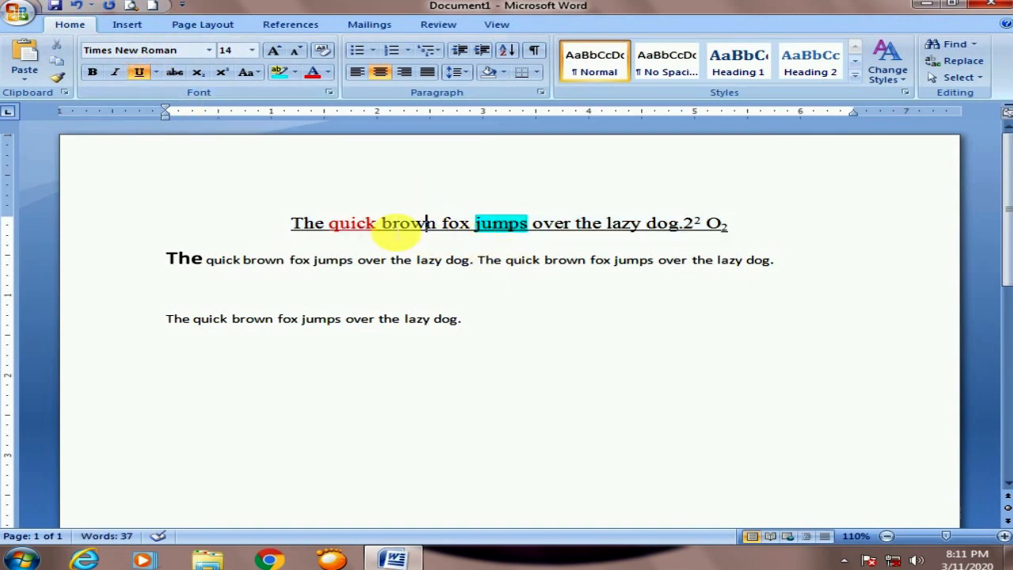
click(410, 76)
click(381, 72)
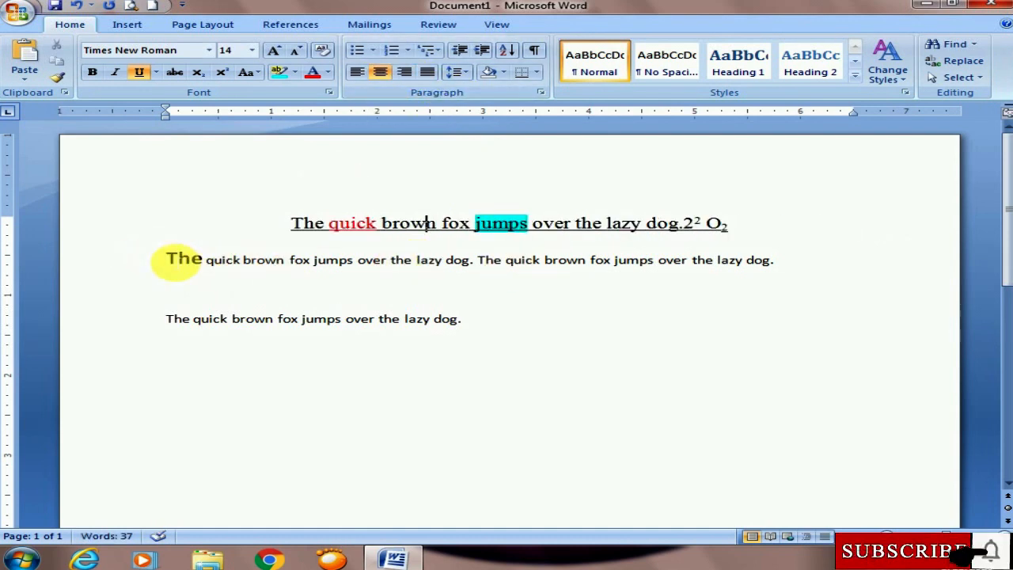
Step: Remove the bold from "The" at the start of the second line and reduce its font size to 11
double_click(182, 261)
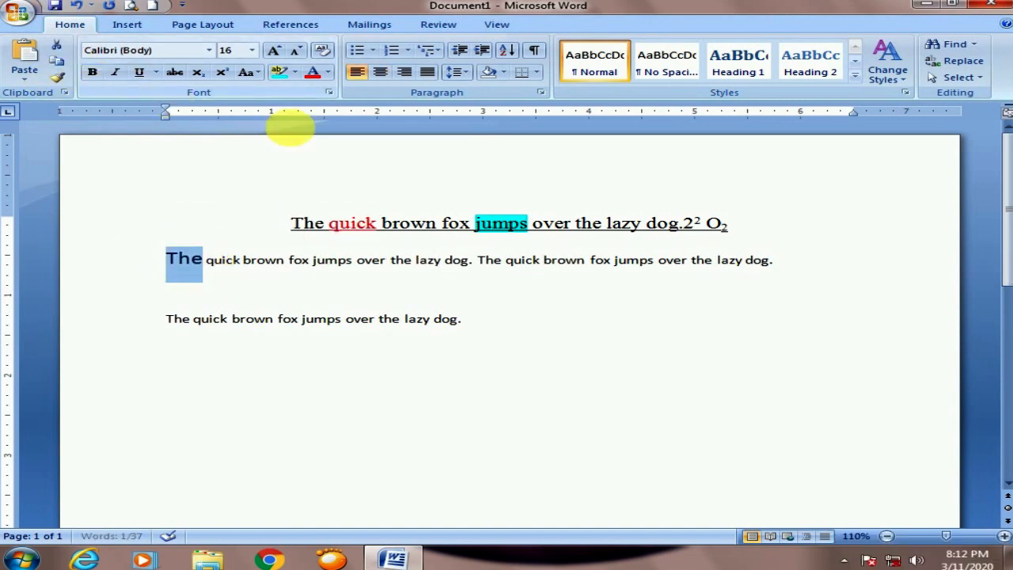
click(296, 51)
click(295, 51)
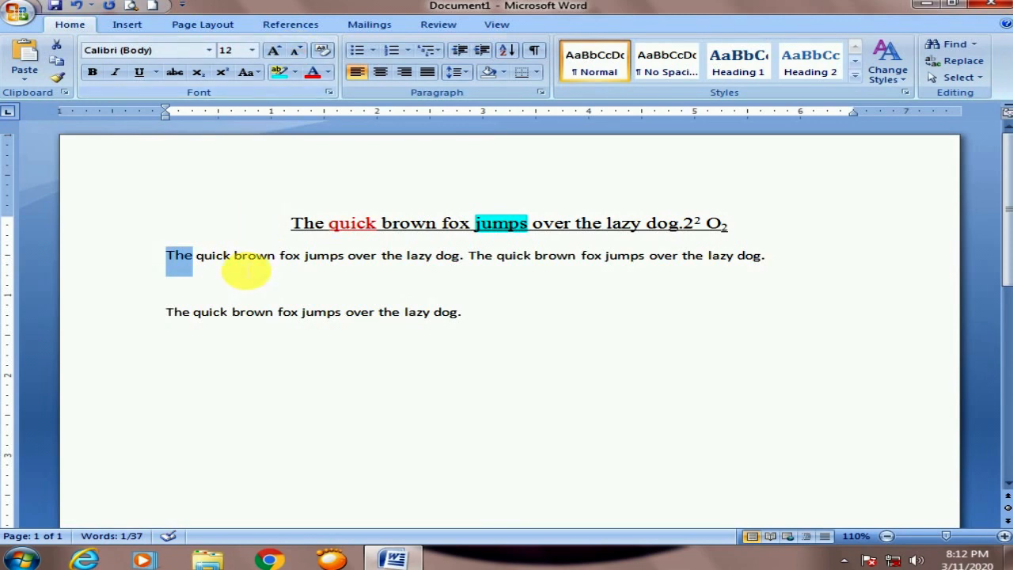
click(235, 256)
click(215, 256)
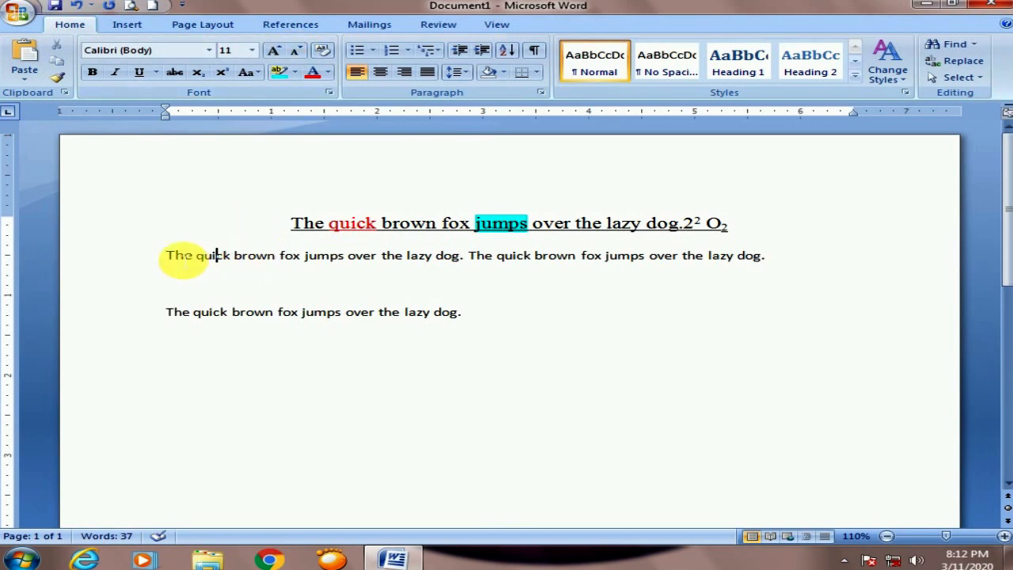
drag(169, 256, 197, 262)
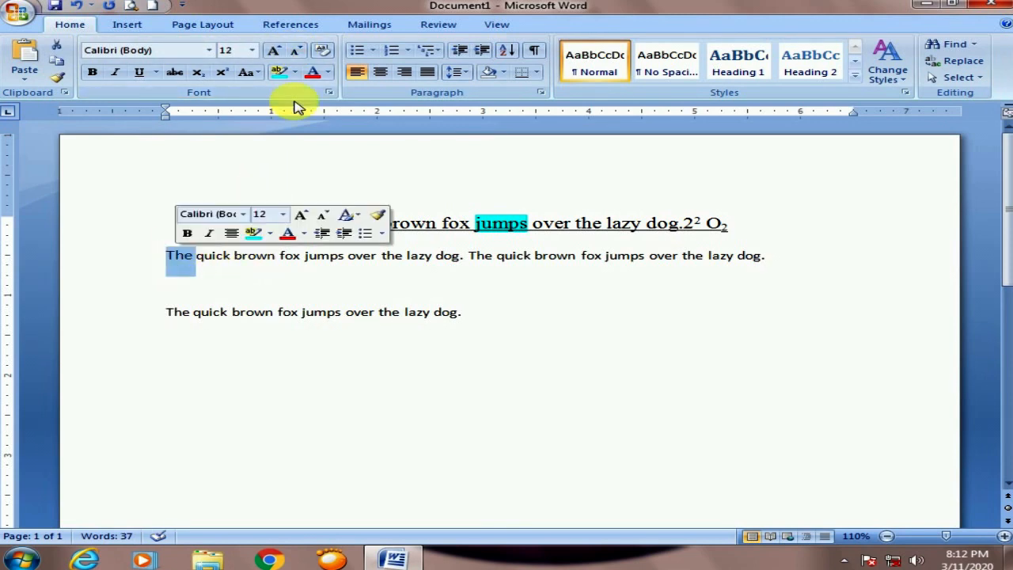
click(297, 51)
click(242, 254)
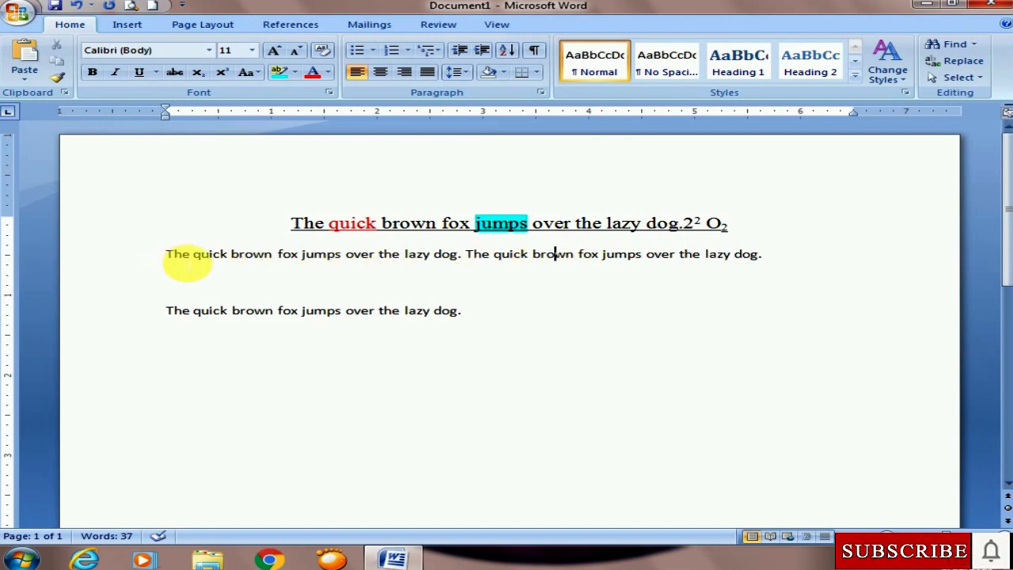
Step: Copy the whole second line and paste it five times at the end of its text to build a longer paragraph
triple_click(198, 257)
key(ctrl+c)
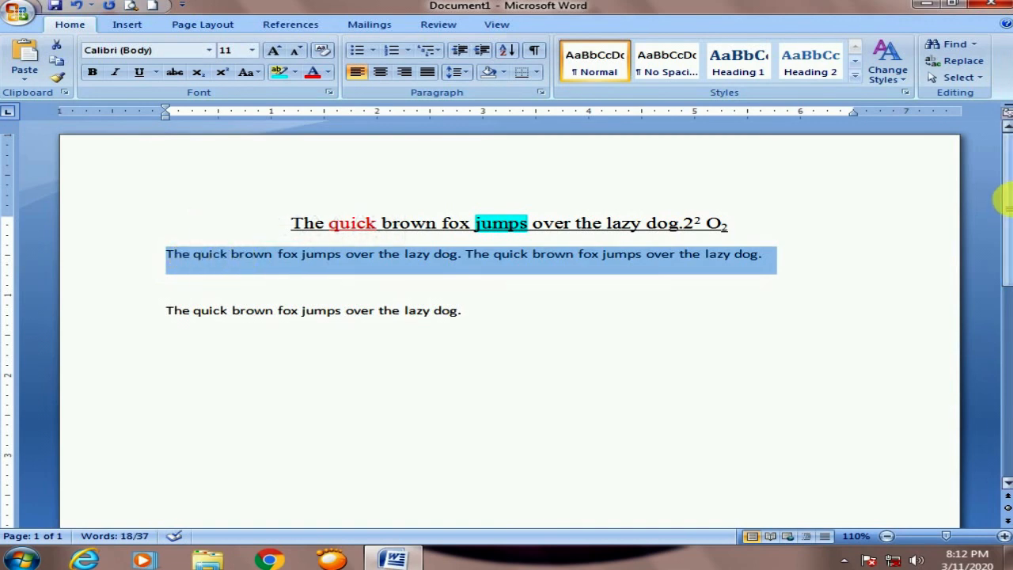
click(821, 253)
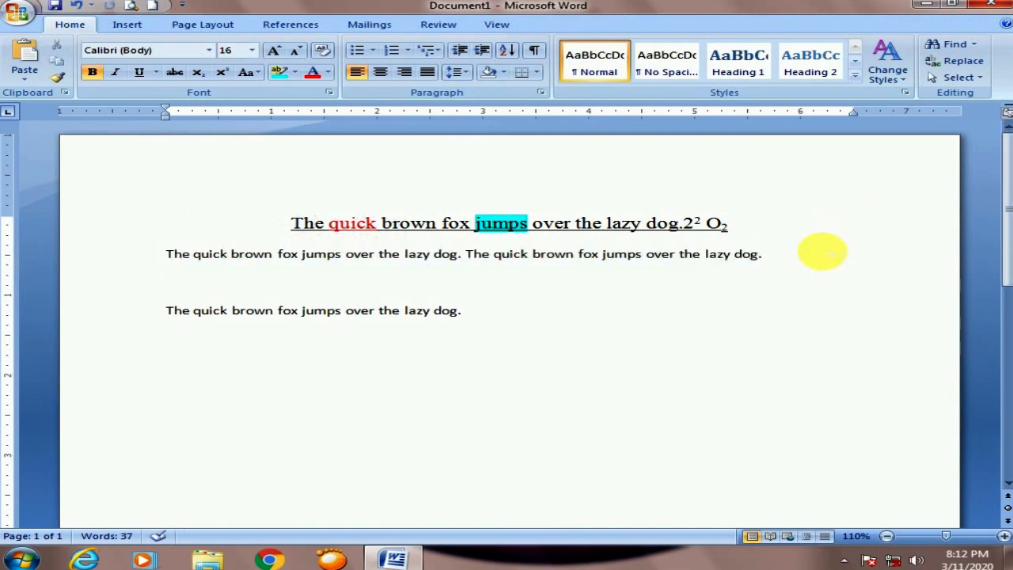
key(ctrl+v)
click(733, 276)
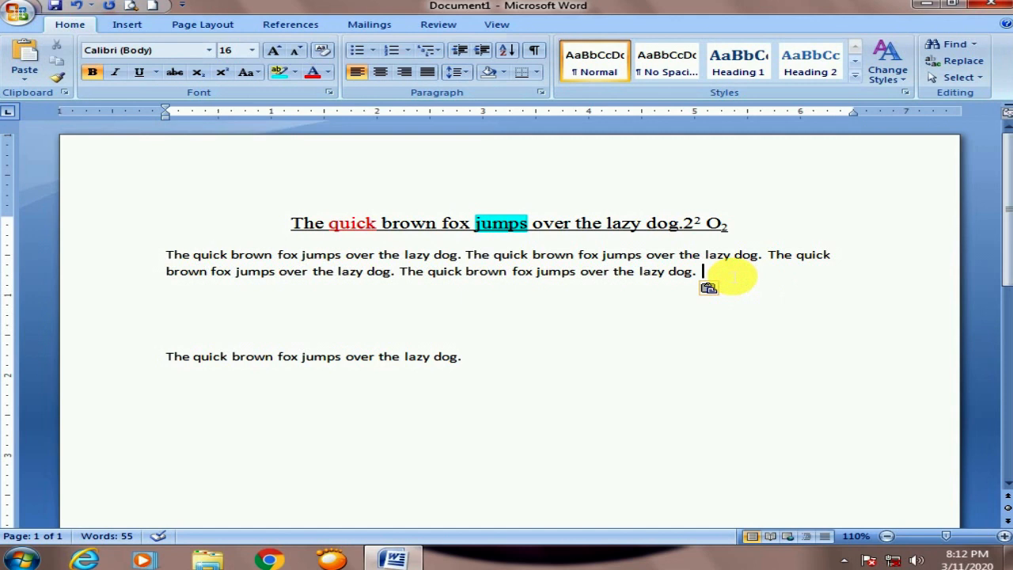
key(ctrl+v)
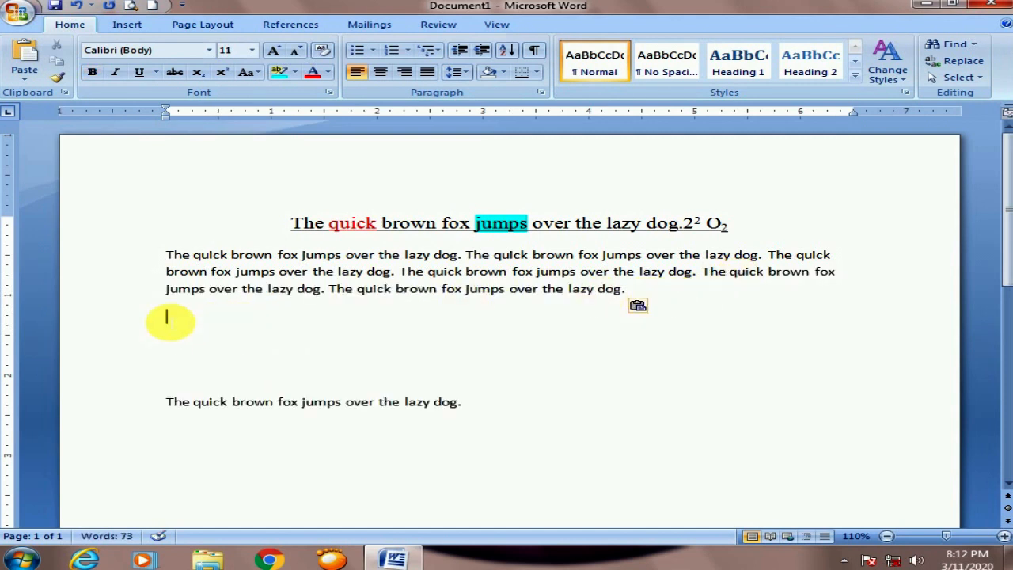
click(648, 292)
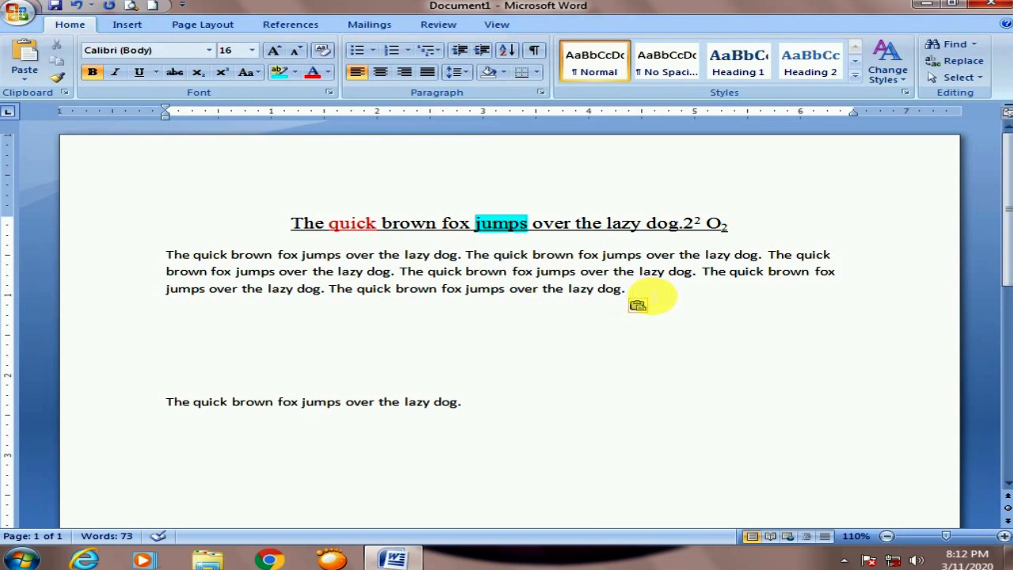
key(ctrl+v)
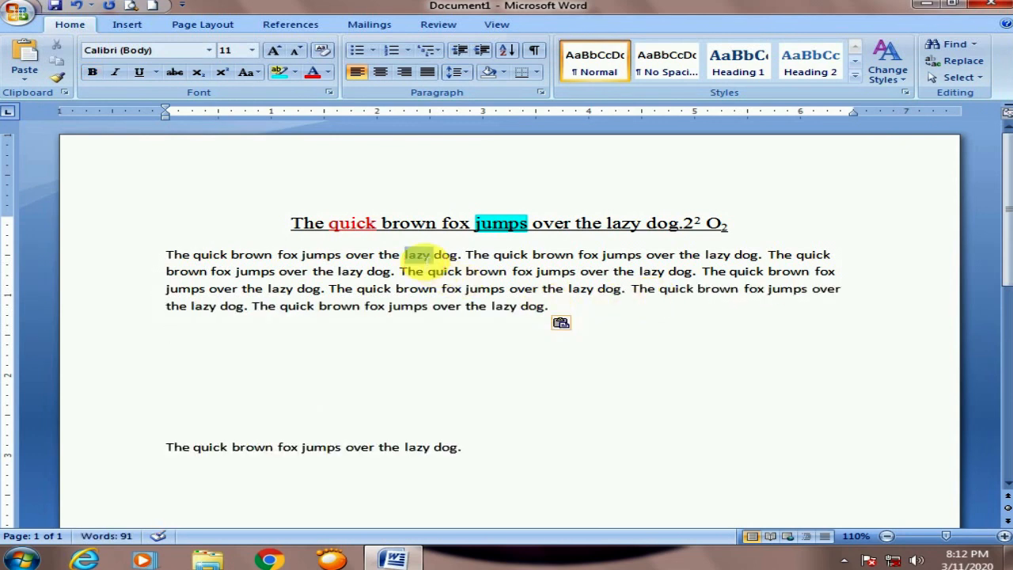
triple_click(427, 261)
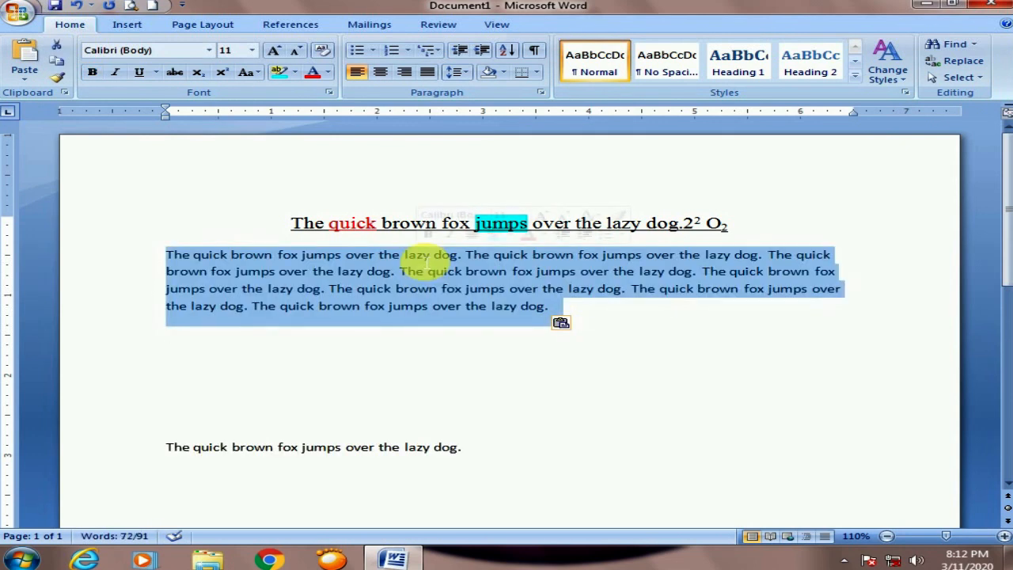
click(571, 304)
key(ctrl+v)
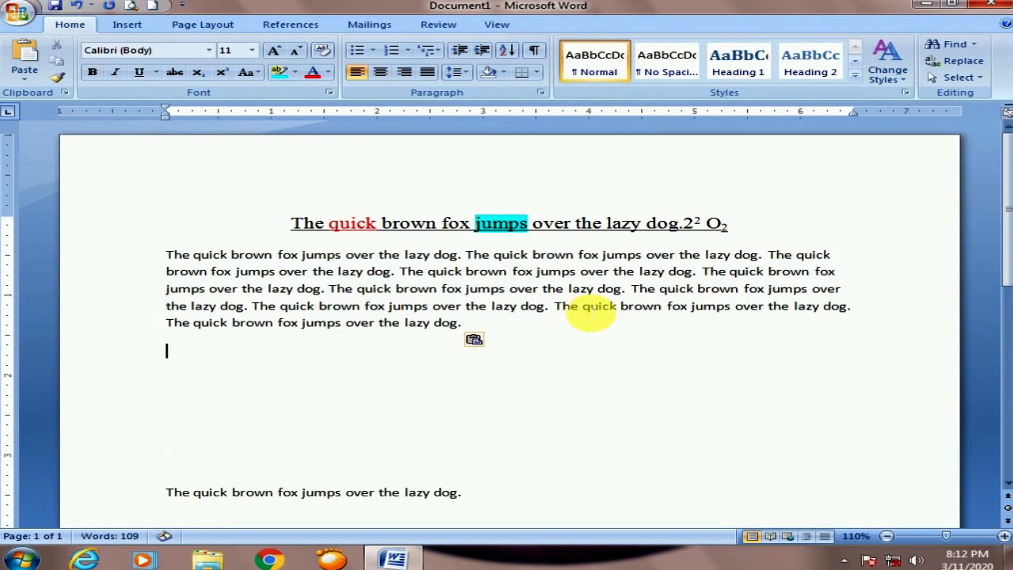
click(526, 326)
key(ctrl+v)
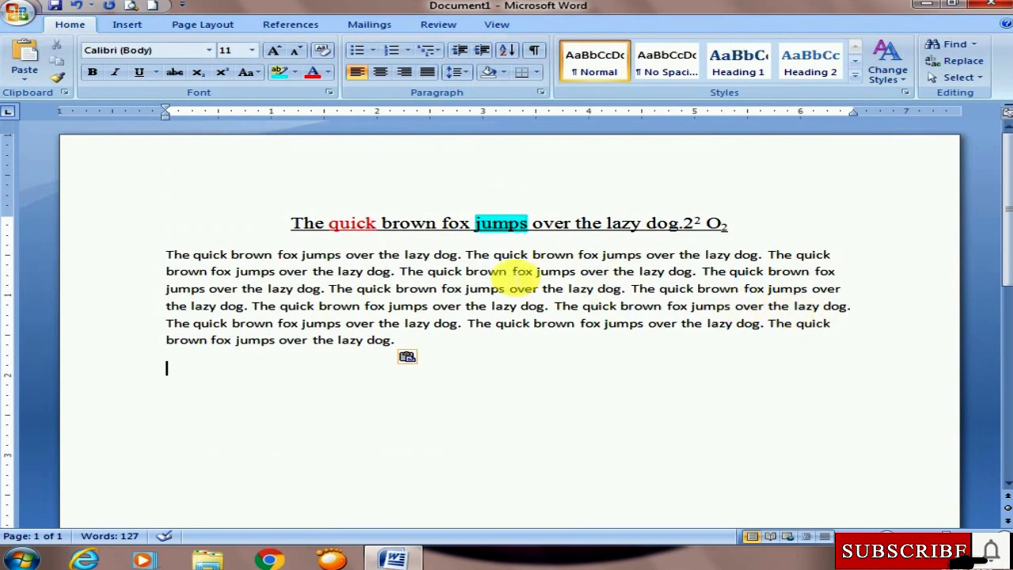
Step: Select the long paragraph and toggle its alignment between justified and left, leaving it justified
triple_click(501, 275)
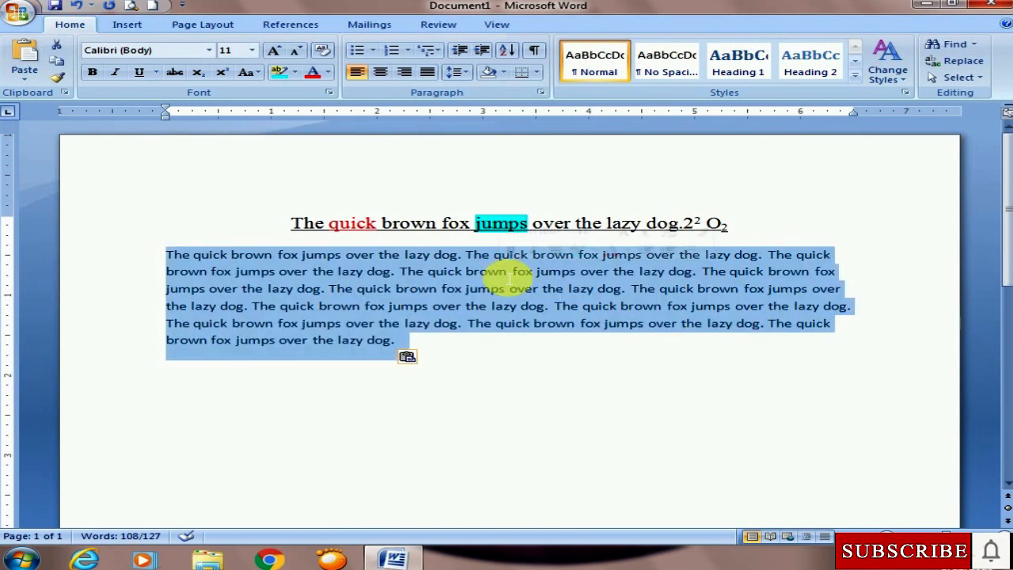
click(428, 72)
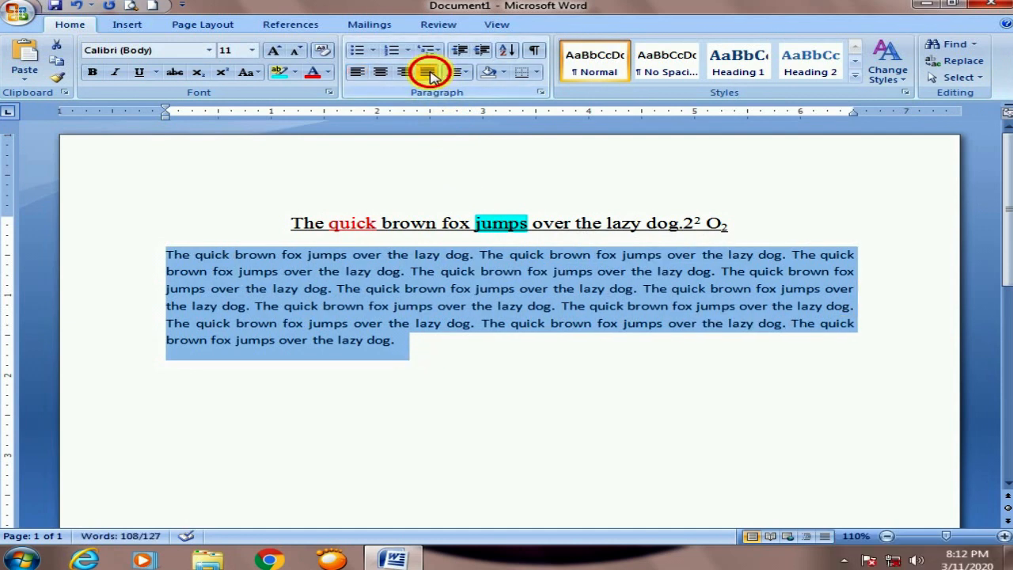
click(428, 72)
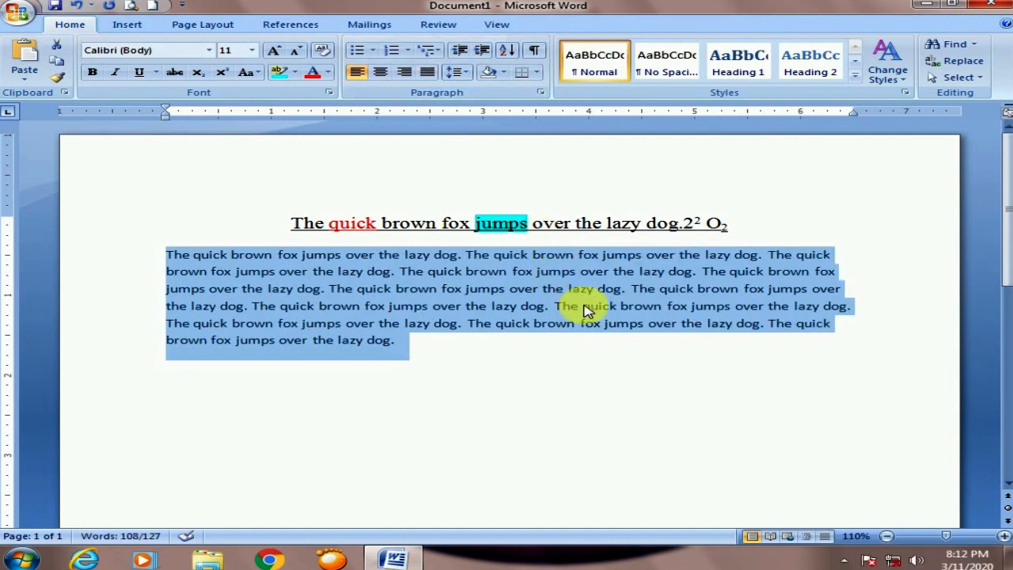
key(ctrl+j)
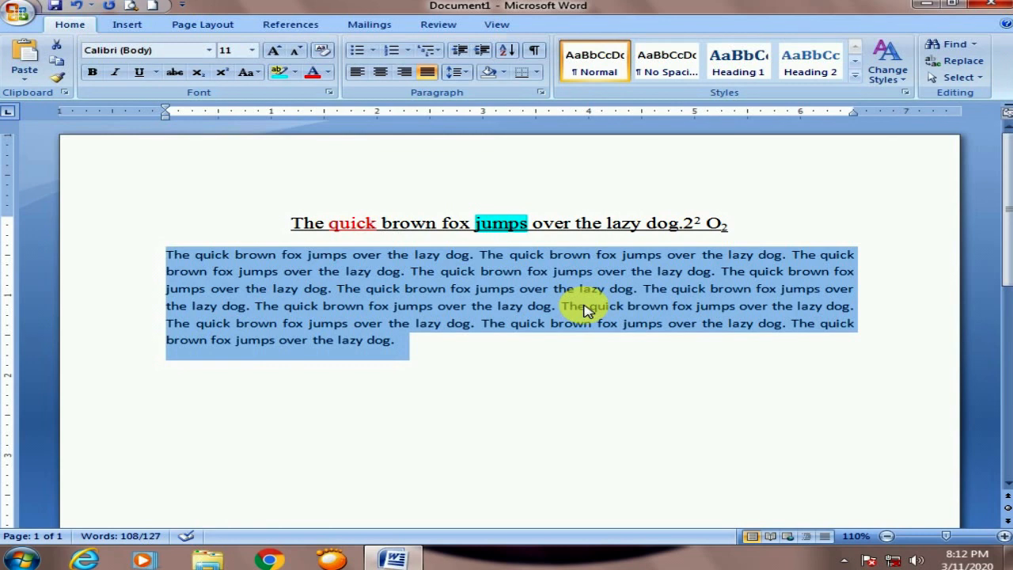
key(ctrl+j)
key(ctrl+j)
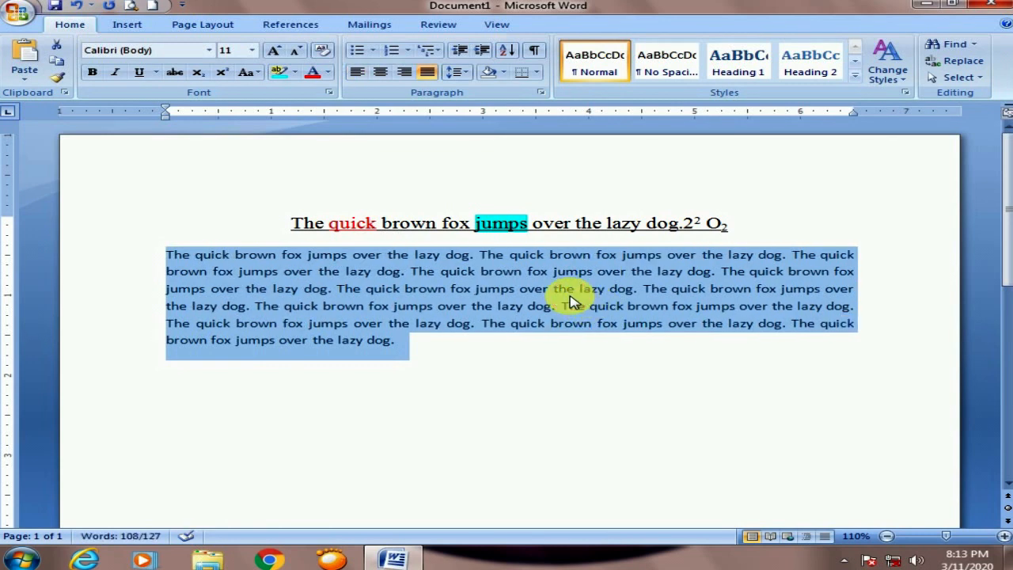
click(567, 288)
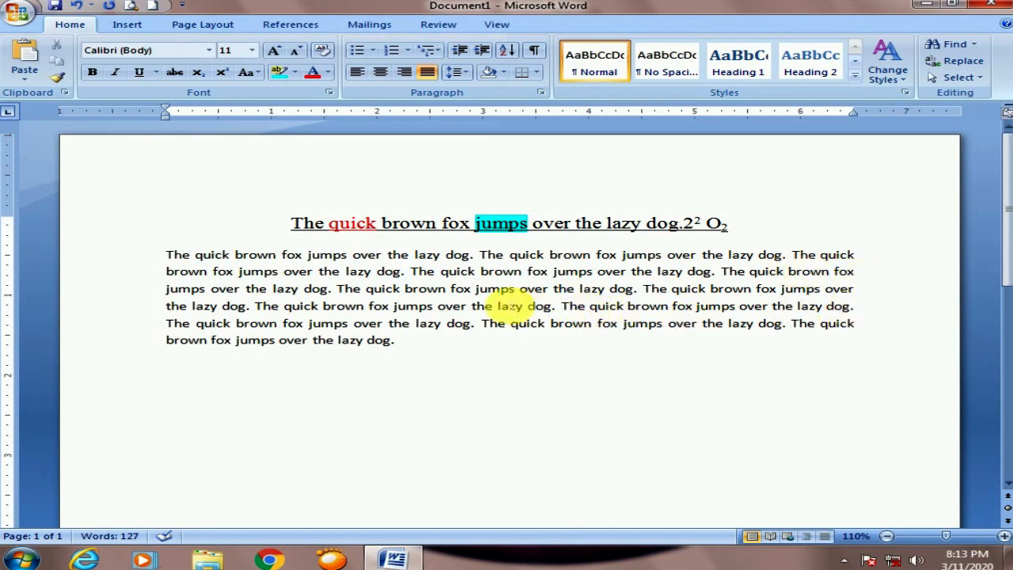
click(499, 306)
click(343, 257)
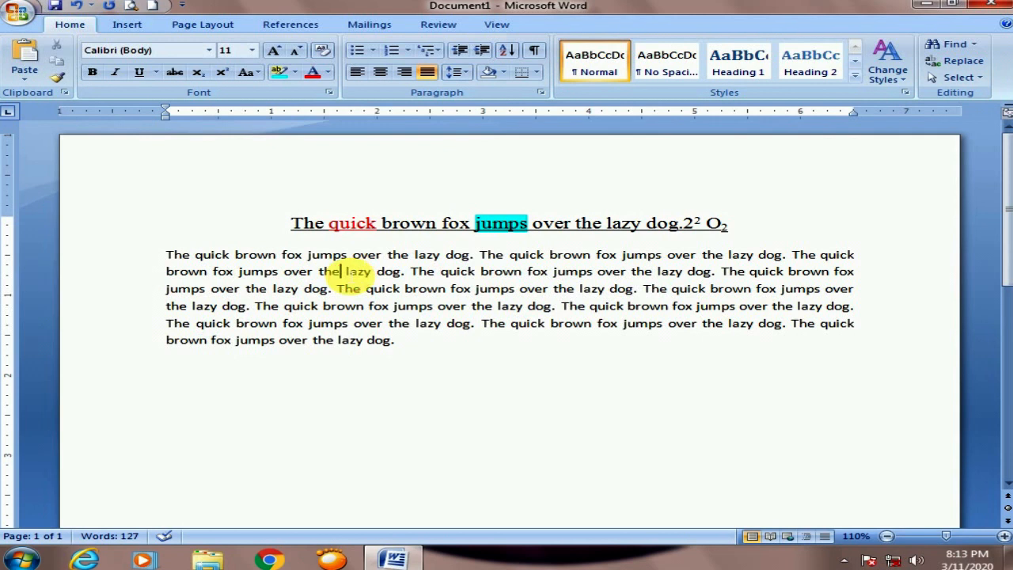
click(292, 270)
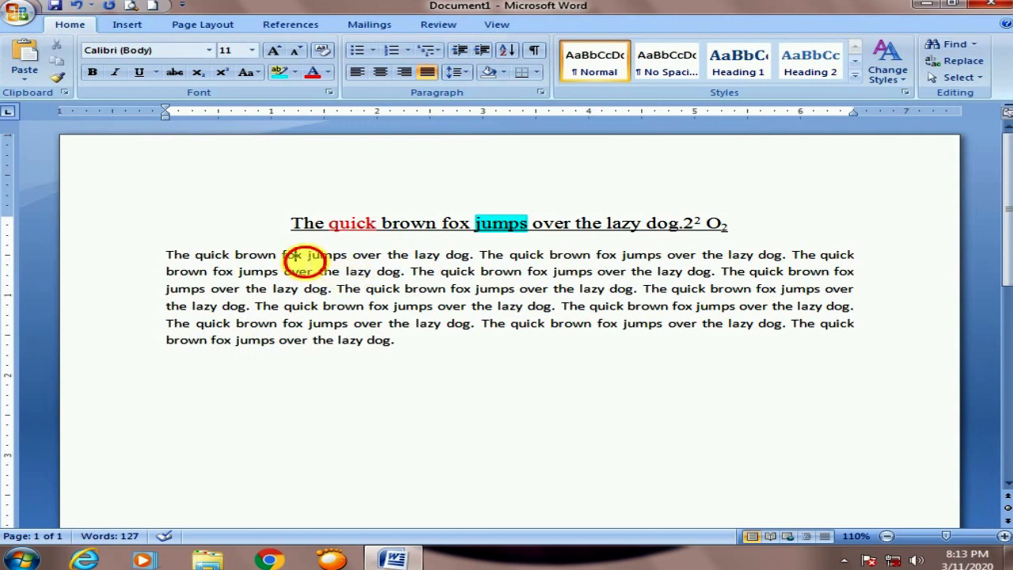
click(250, 271)
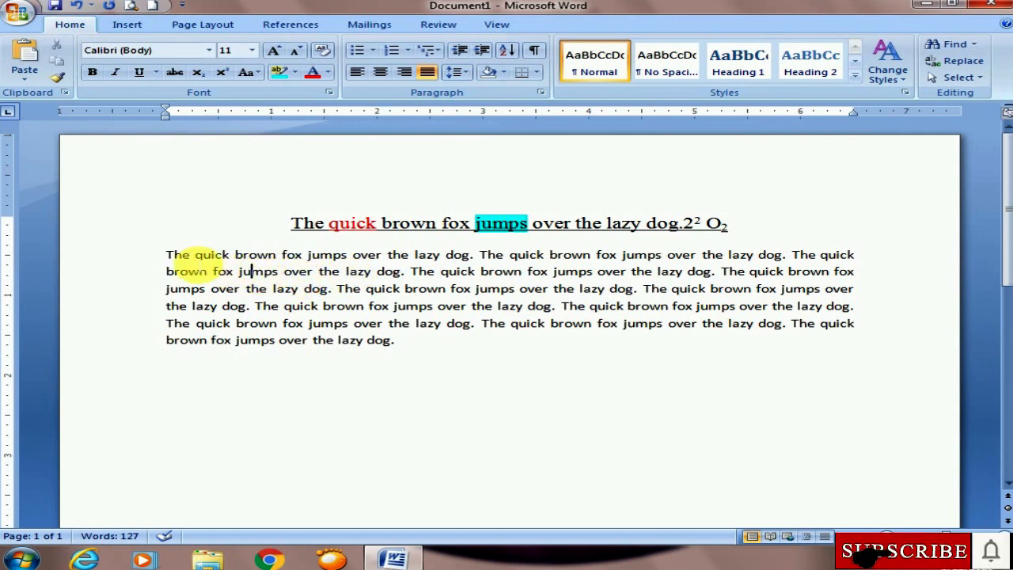
Step: Set the line spacing of the whole justified paragraph to 1.0
drag(167, 254, 499, 343)
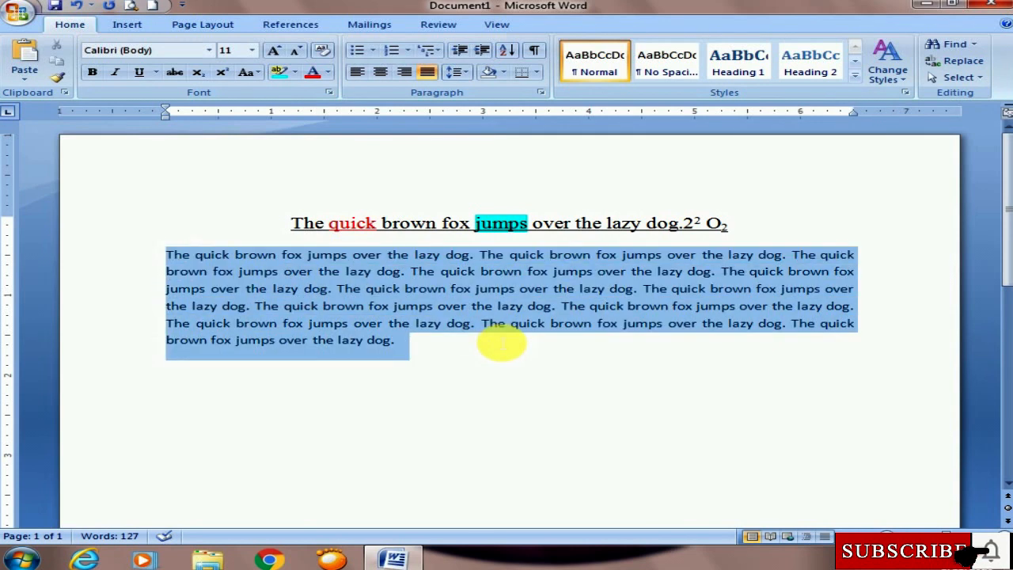
click(458, 72)
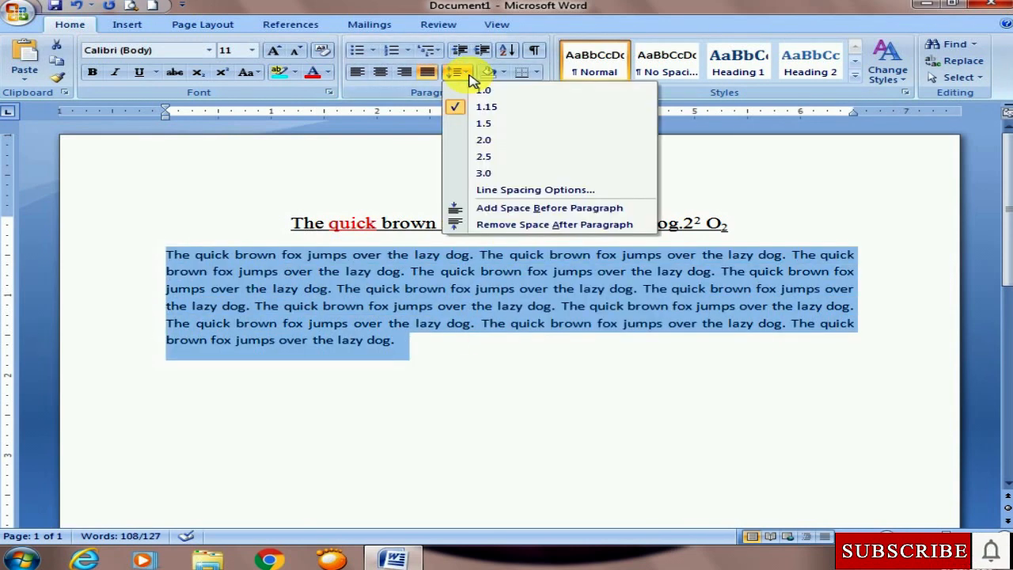
click(483, 90)
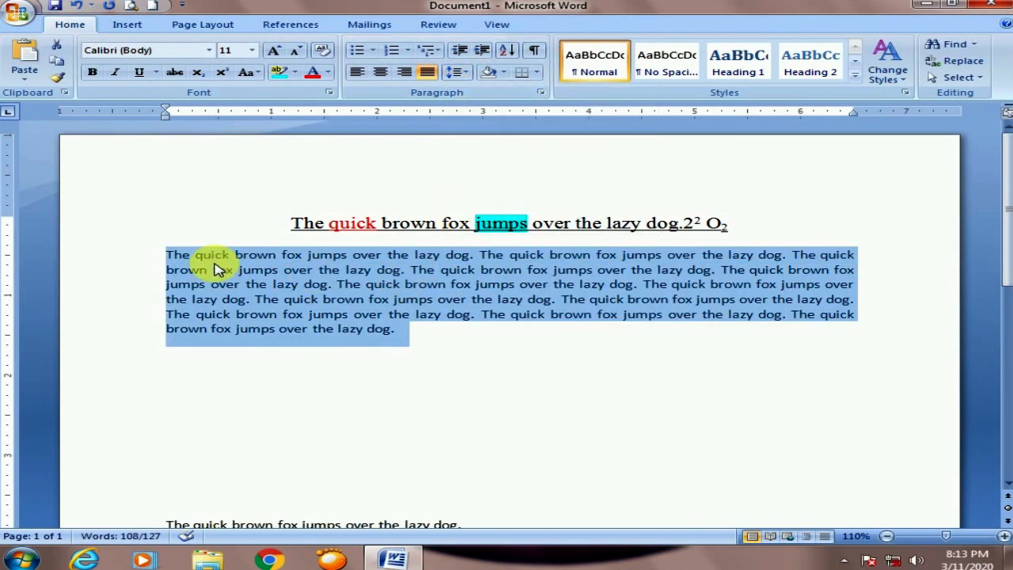
Step: Set the line spacing of the selected long paragraph to a custom Multiple value of 0.7
click(463, 73)
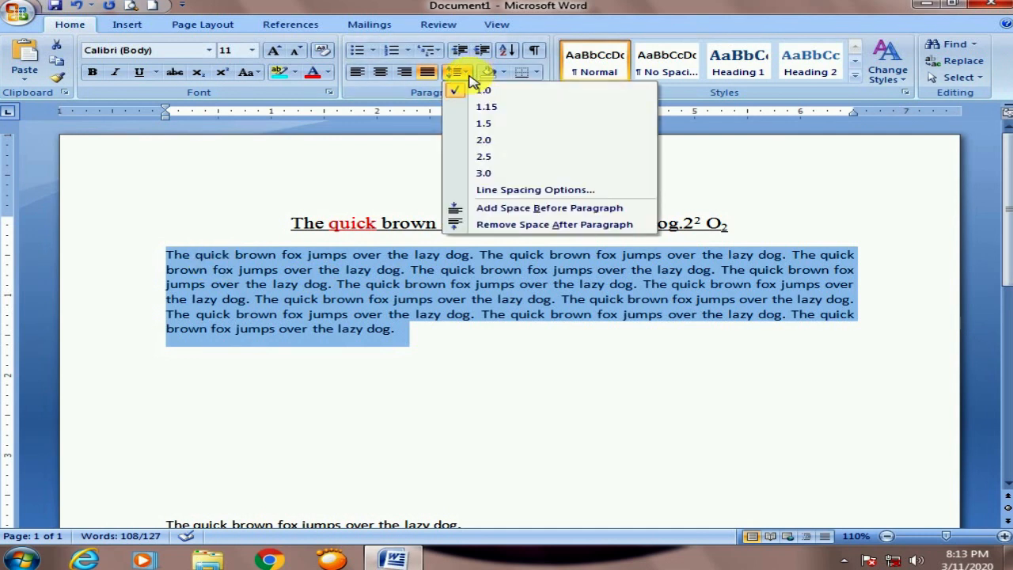
click(506, 192)
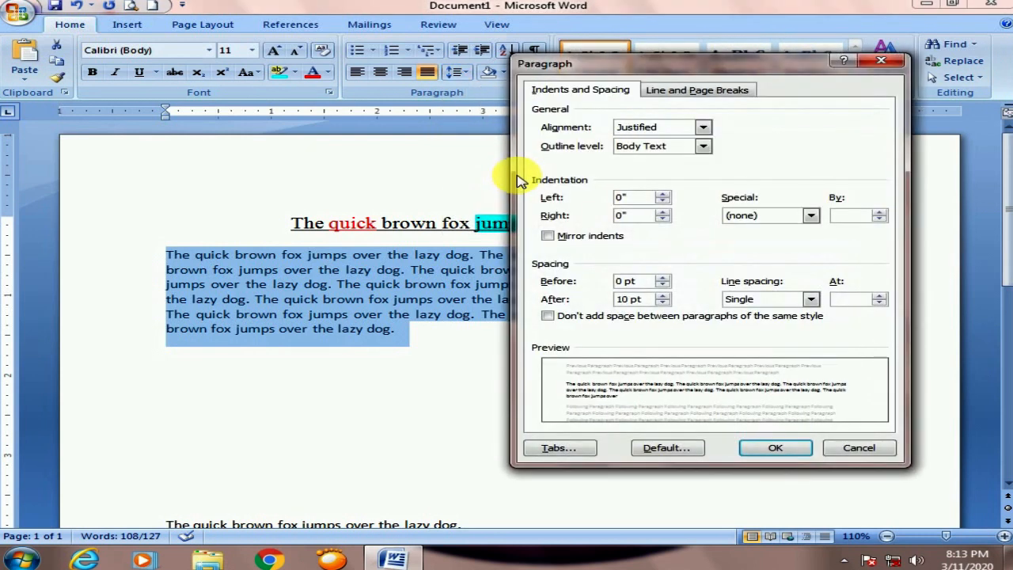
click(844, 298)
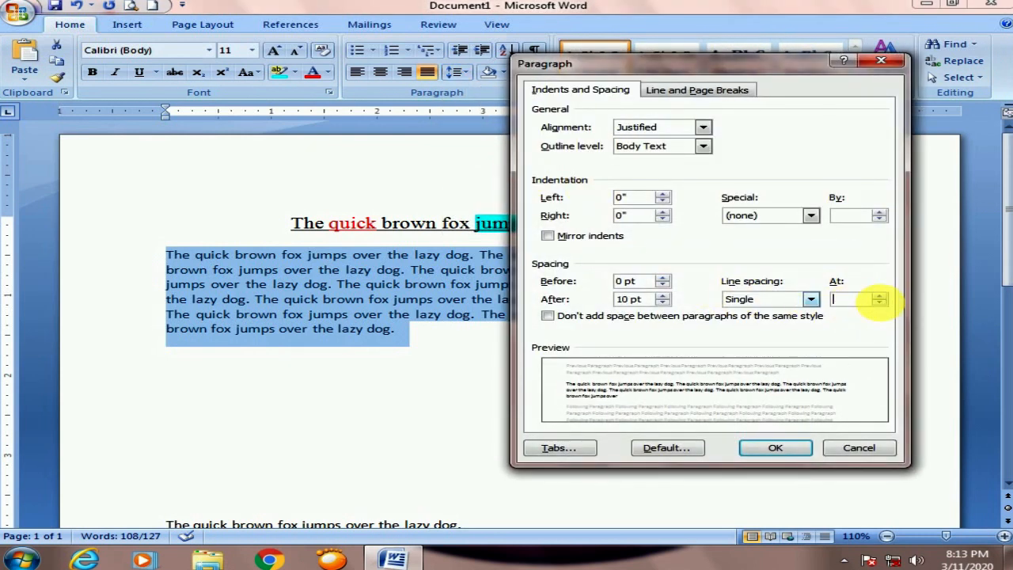
click(879, 302)
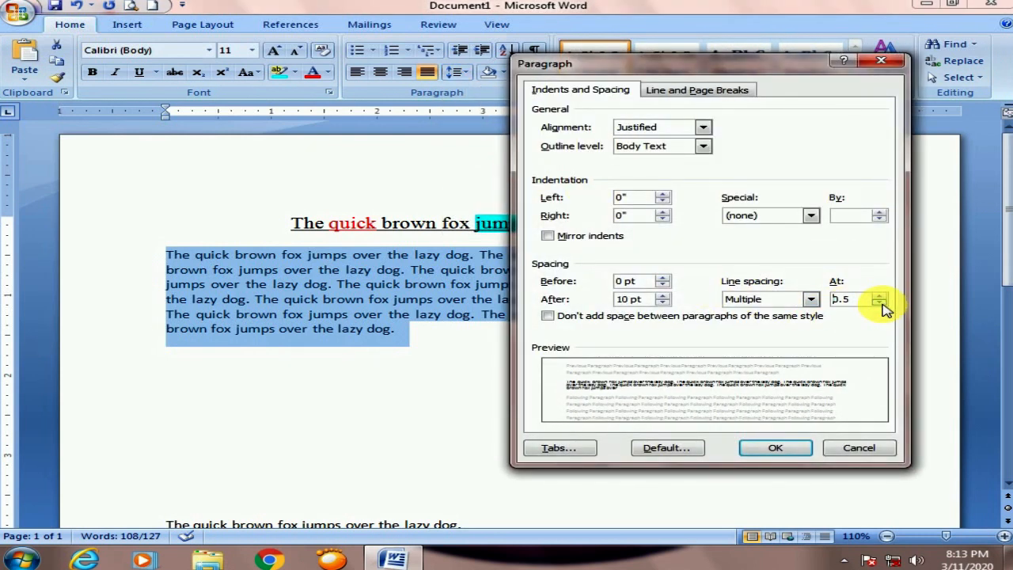
drag(858, 303, 774, 289)
text(0.7)
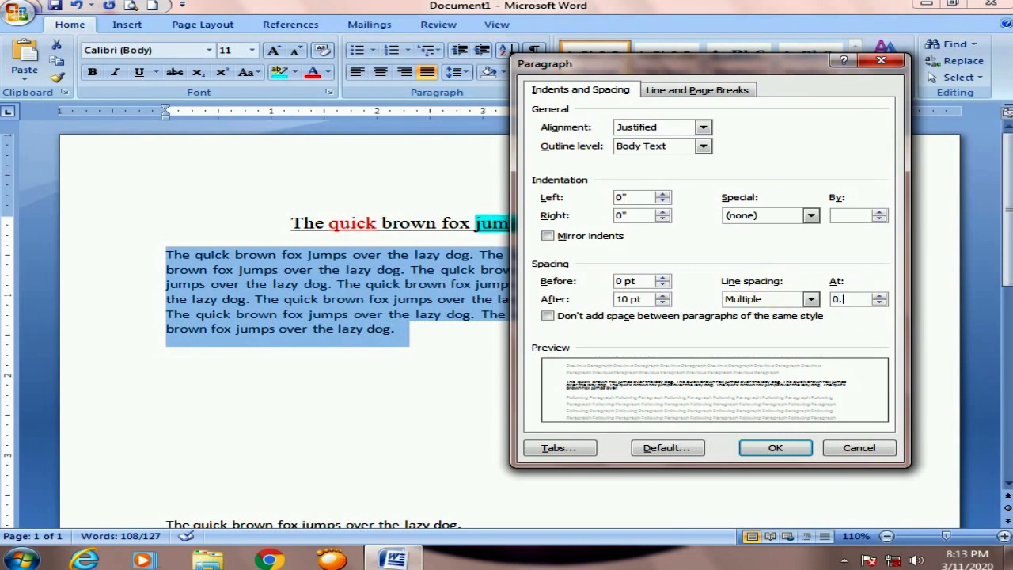
key(BackSpace)
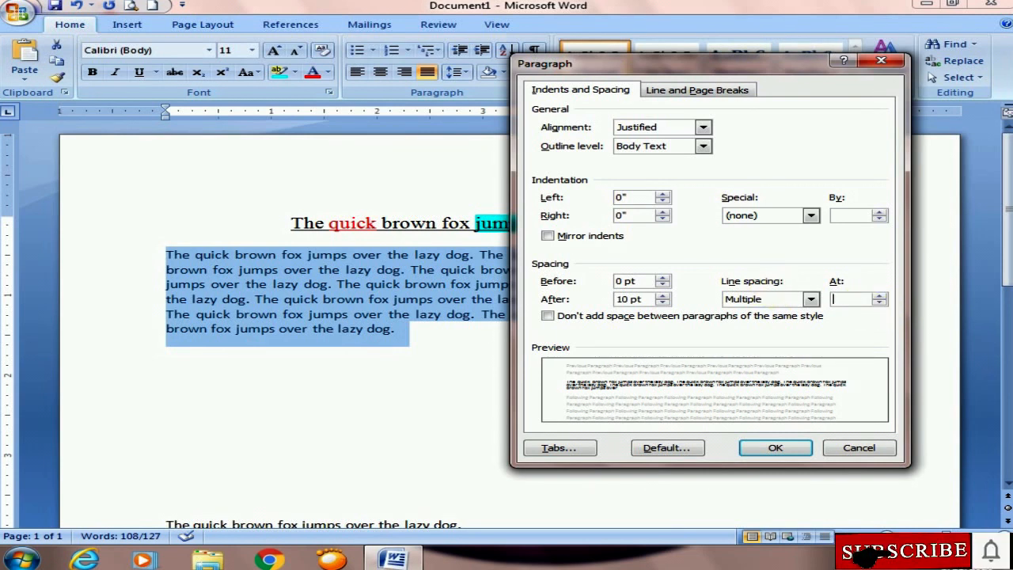
click(879, 296)
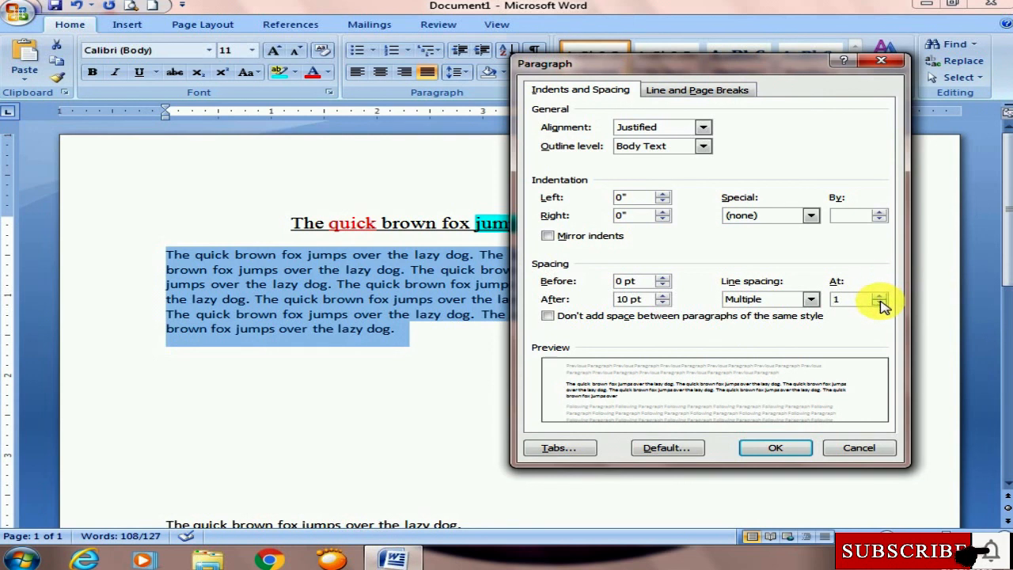
click(879, 294)
click(880, 300)
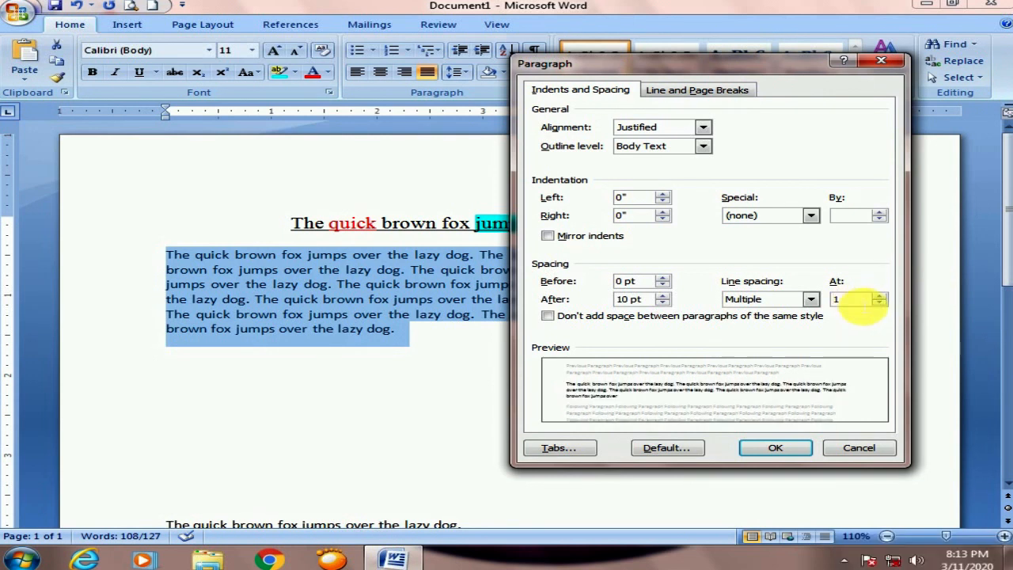
drag(859, 301, 812, 299)
text(0.7)
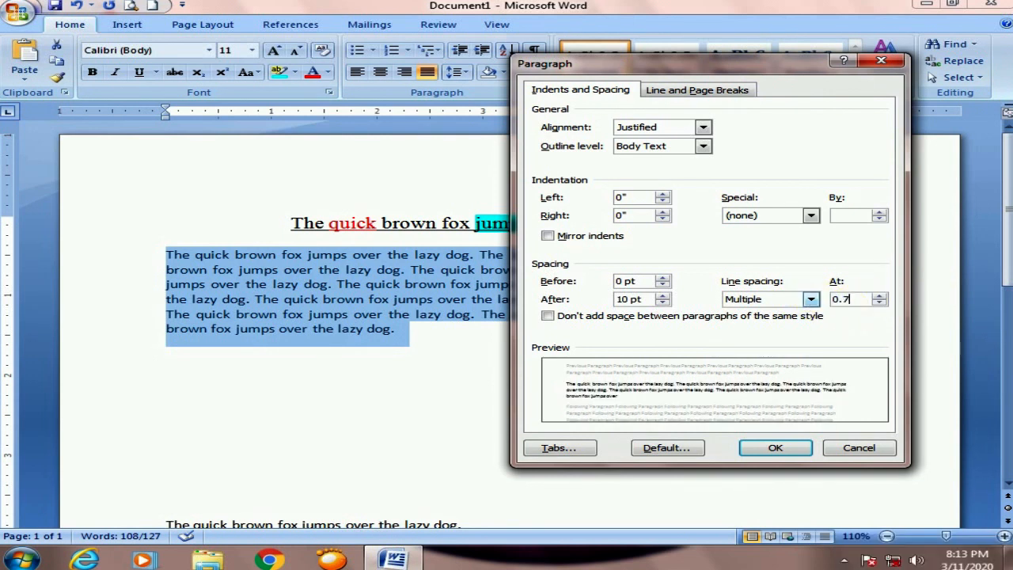
click(775, 448)
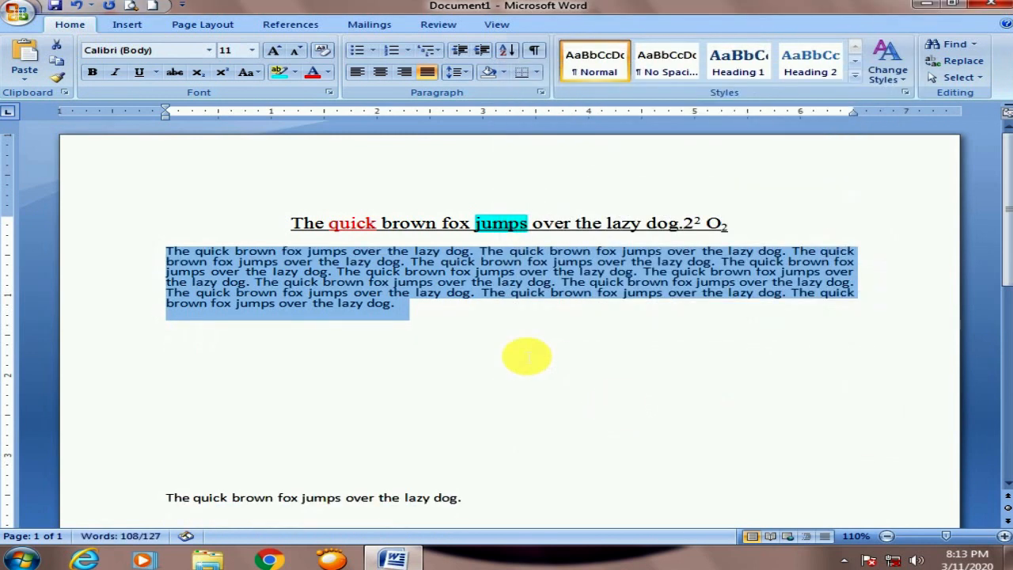
Step: Restore the selected long paragraph's line spacing to 1.0
click(457, 72)
click(481, 90)
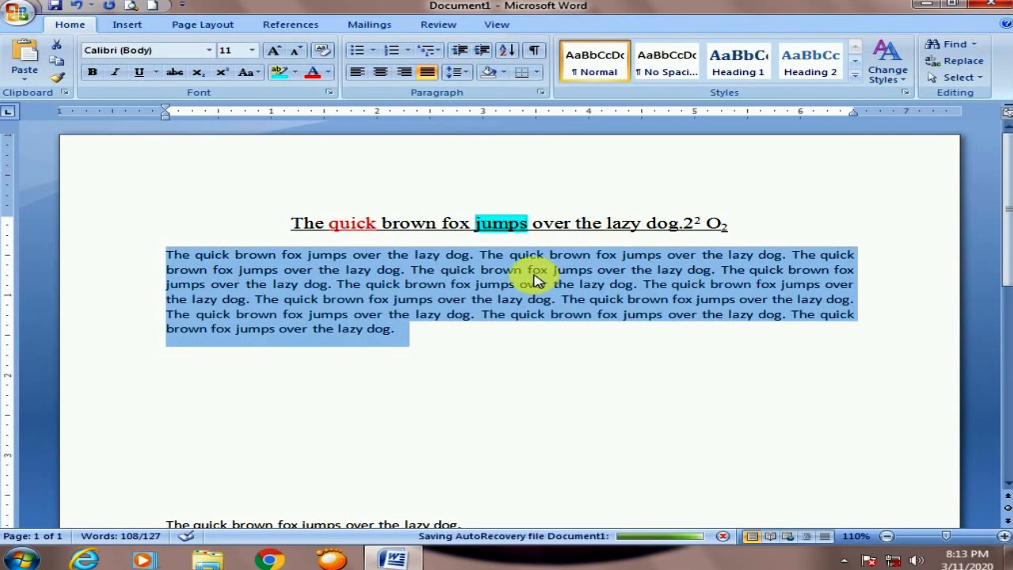
Step: Select all the text in the document and clear the selection, repeating this several times
click(290, 224)
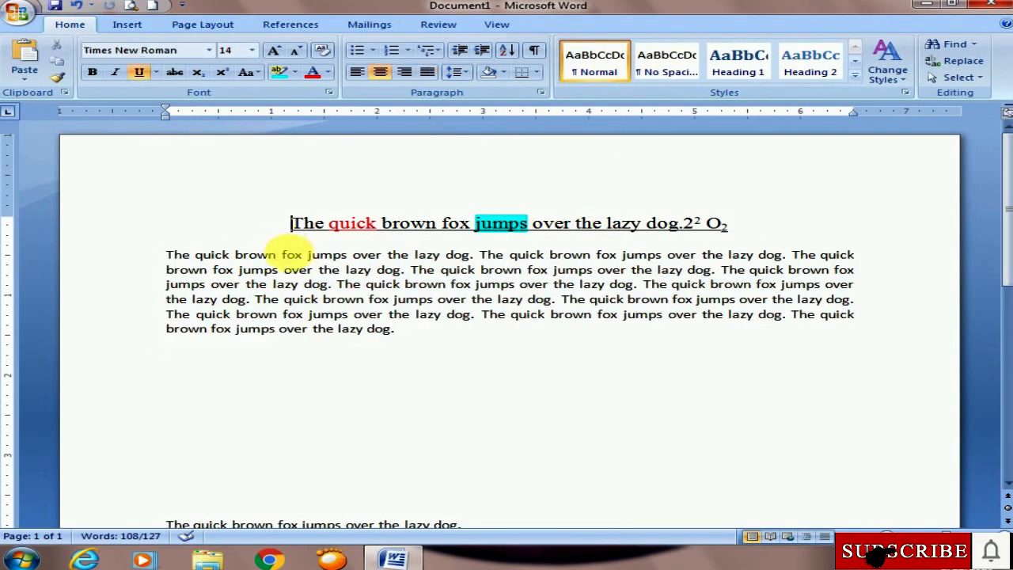
key(ctrl+a)
scroll(403, 324, down, 4)
scroll(387, 324, up, 4)
click(358, 269)
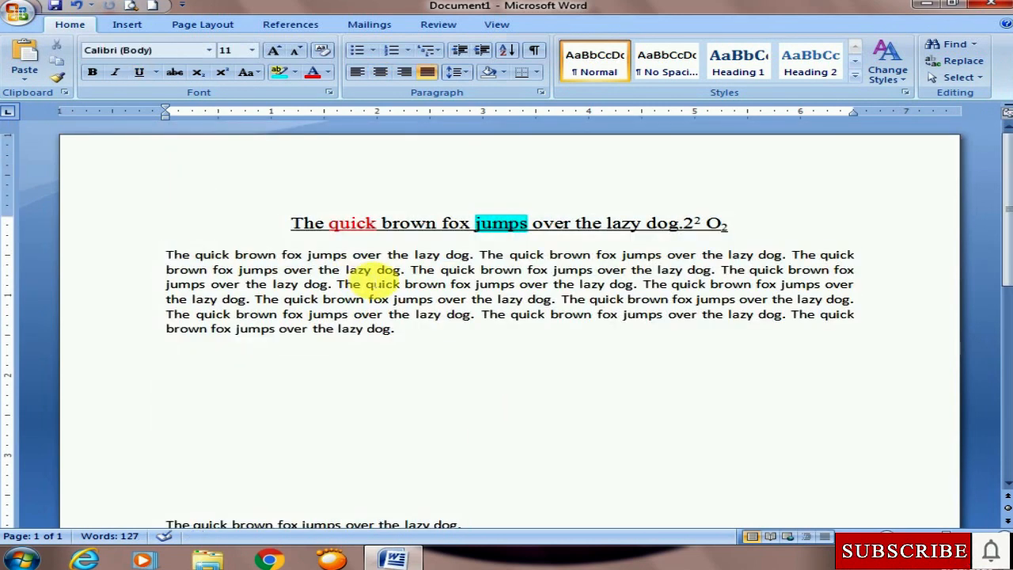
key(ctrl+a)
click(364, 271)
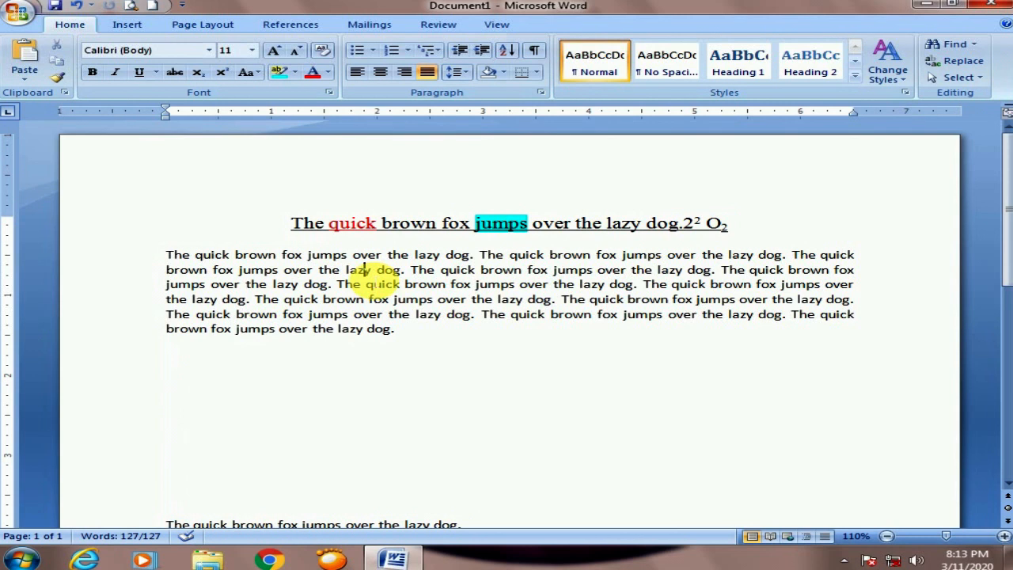
key(ctrl+a)
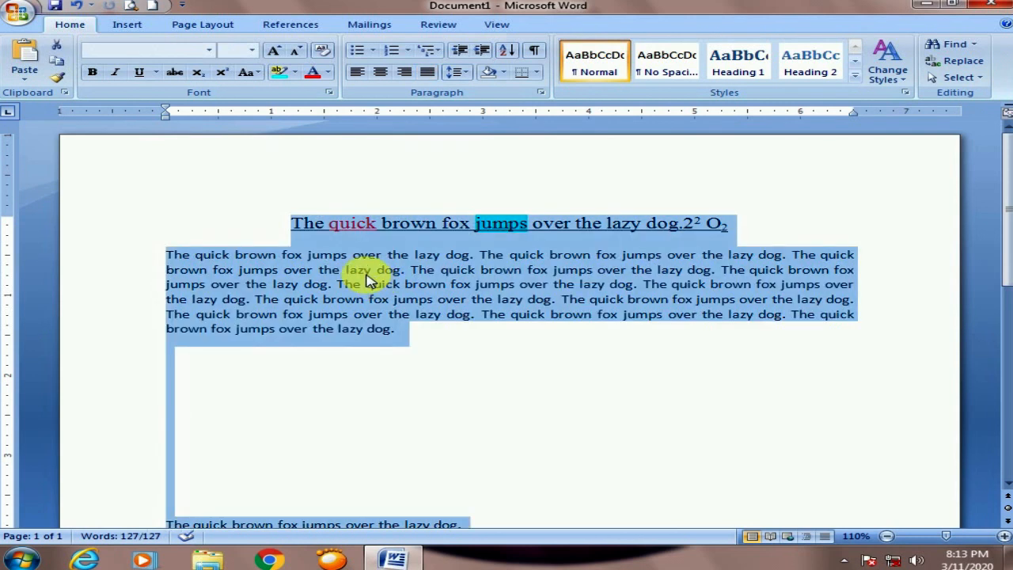
click(365, 270)
Step: Select the whole document and switch its style between No Spacing and Normal, leaving No Spacing applied and the text deselected
key(ctrl+a)
click(663, 69)
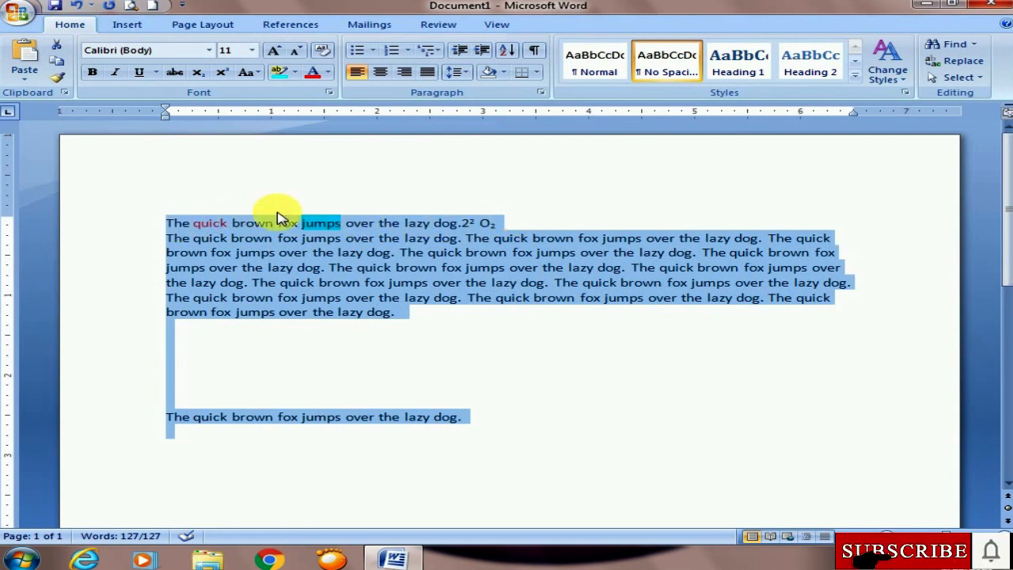
click(601, 70)
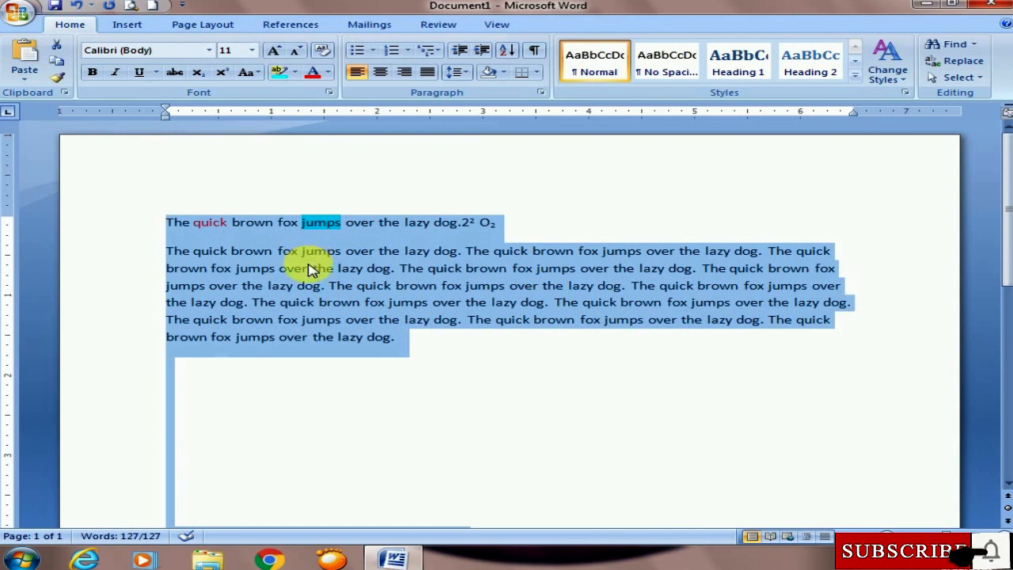
click(667, 63)
scroll(378, 332, down, 3)
scroll(295, 271, up, 3)
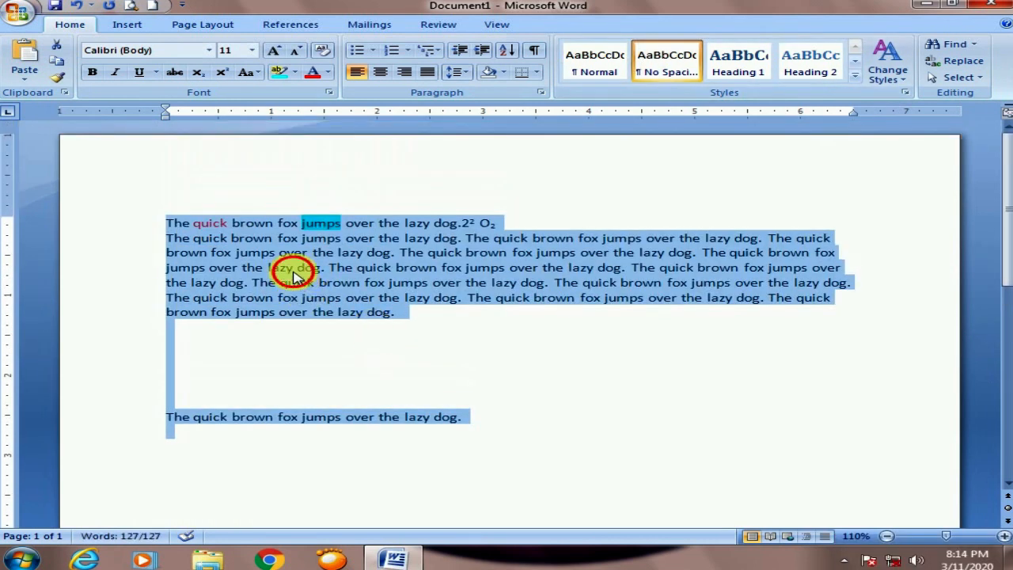
click(294, 272)
Step: Insert an empty line above the long paragraph and remove it again
click(169, 241)
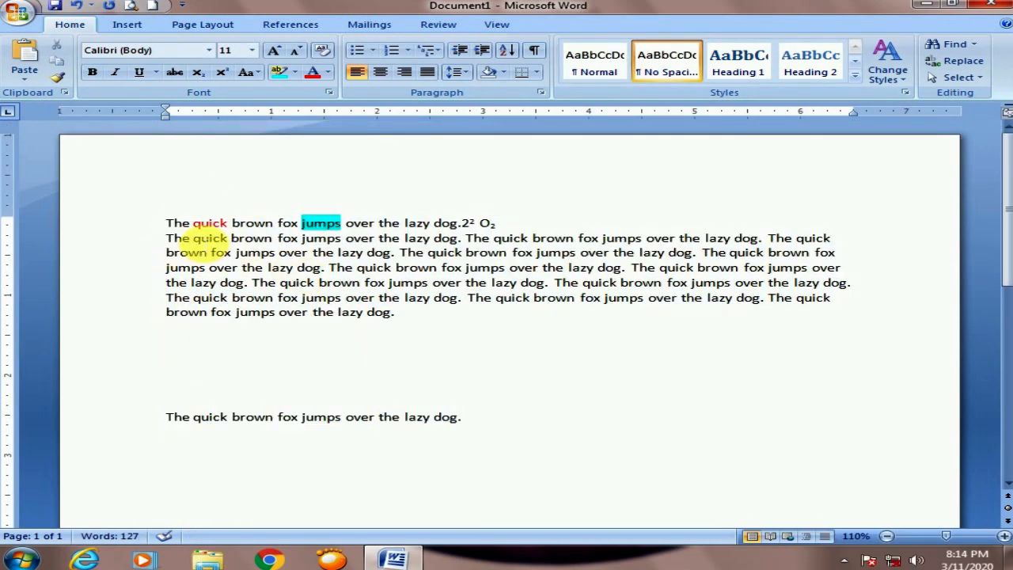
key(Return)
key(BackSpace)
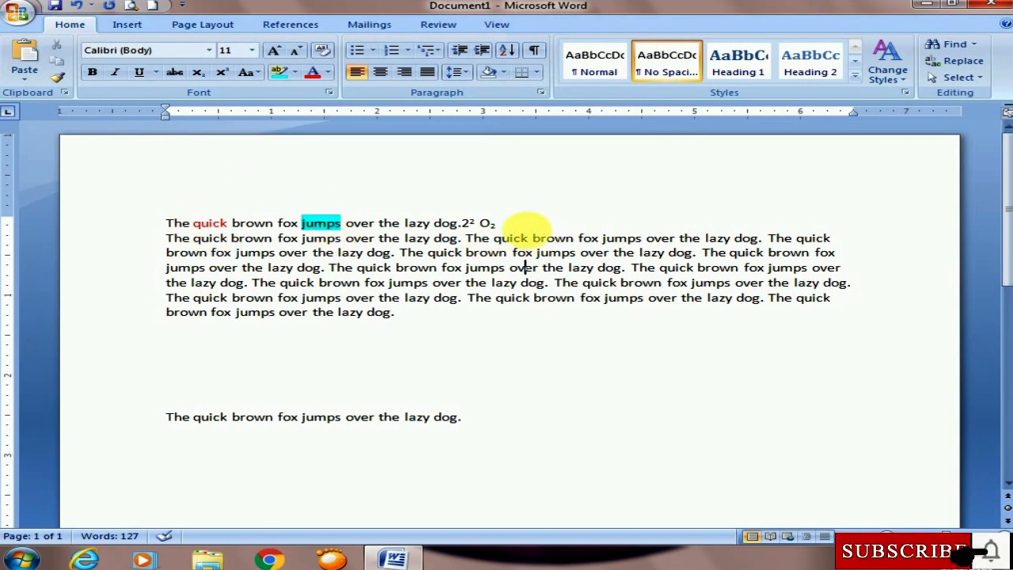
key(ctrl+h)
key(Escape)
click(962, 62)
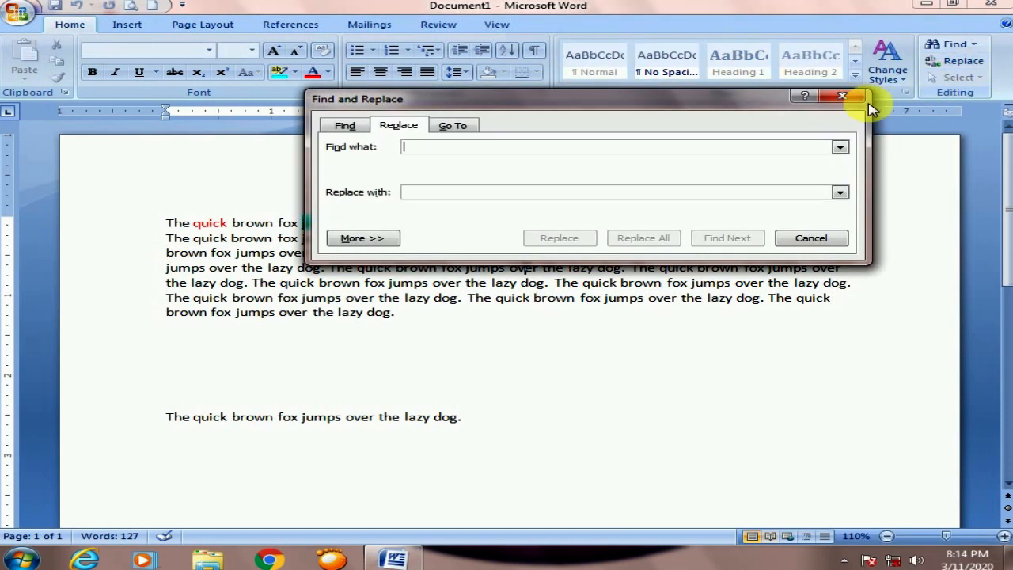
click(842, 96)
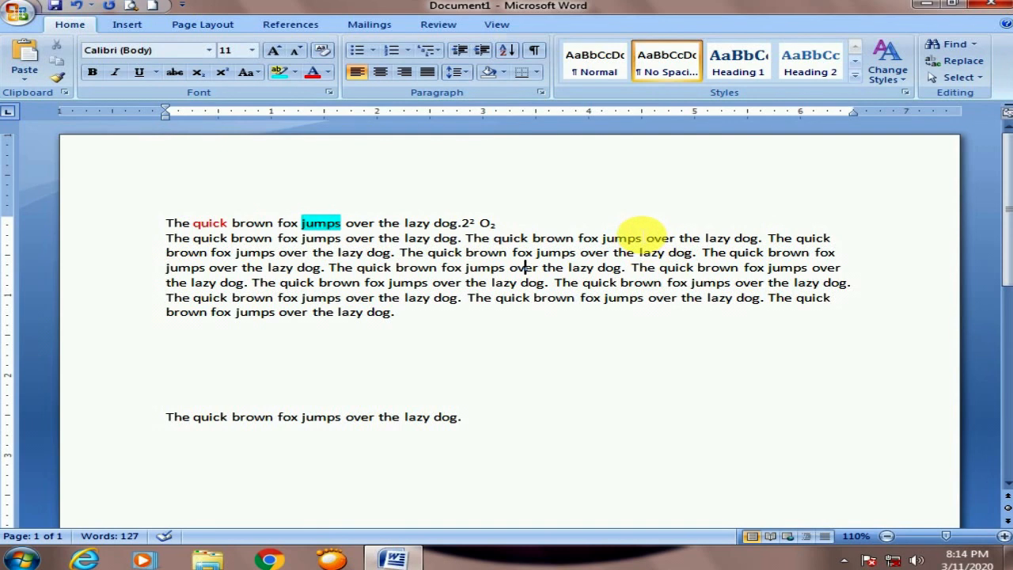
key(ctrl+h)
click(841, 96)
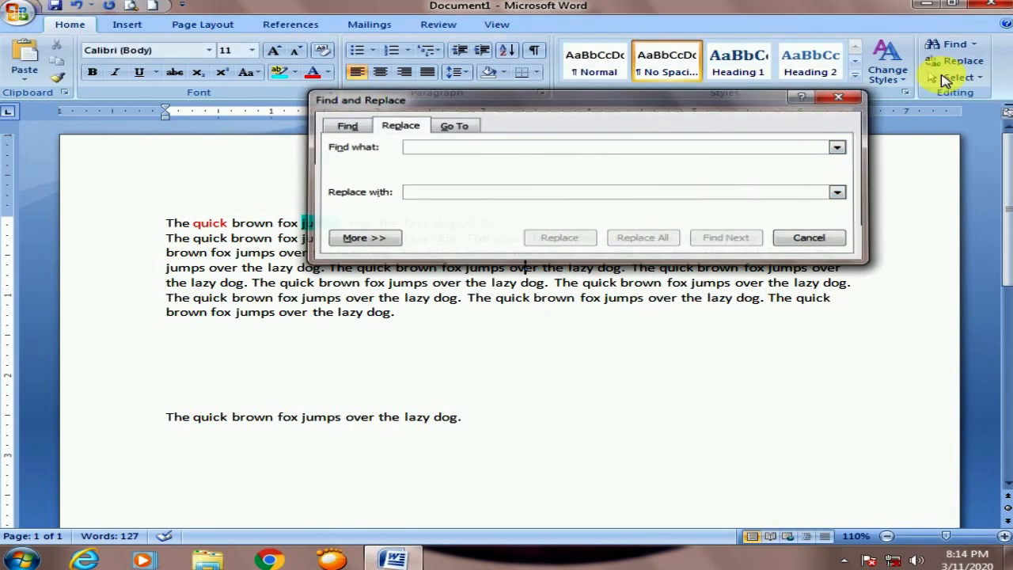
Step: Replace every occurrence of "The" in the document with "A" and close Find and Replace
click(962, 61)
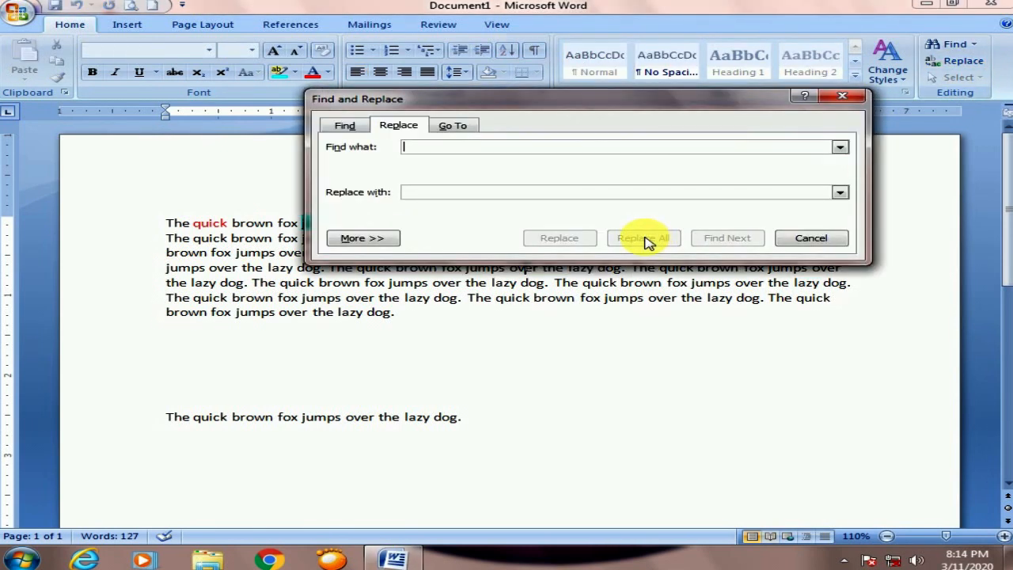
text(The)
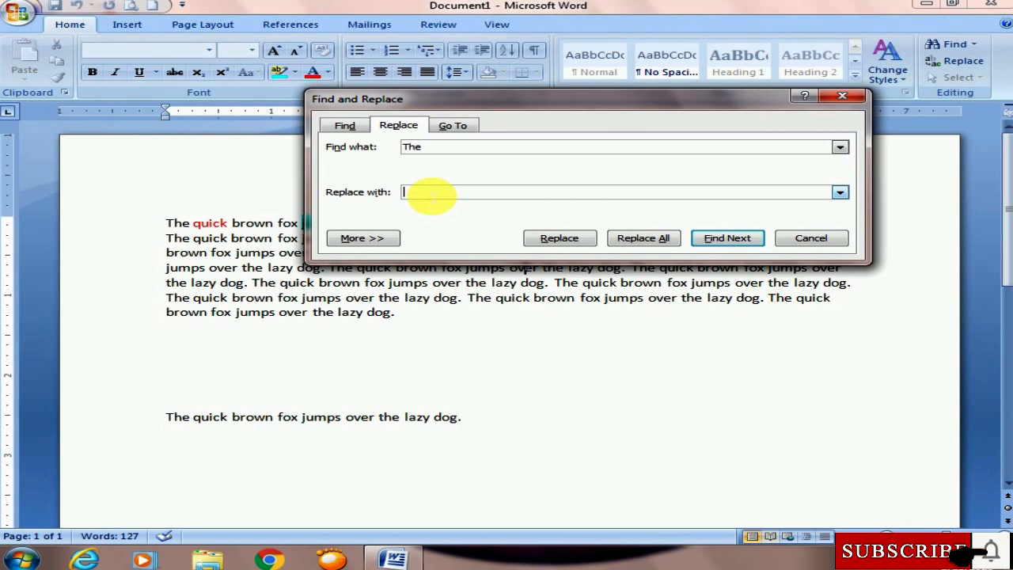
text(A)
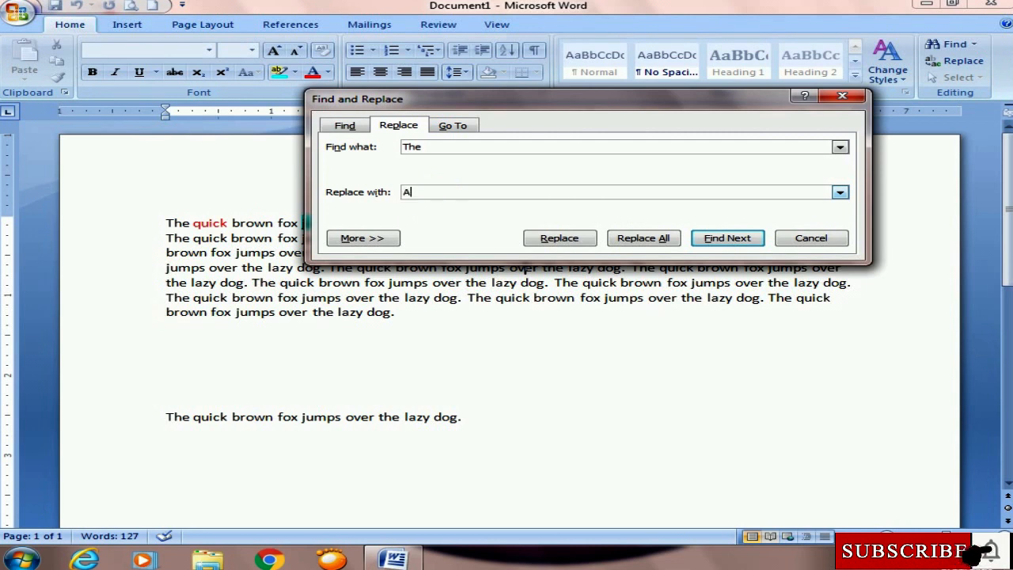
click(655, 241)
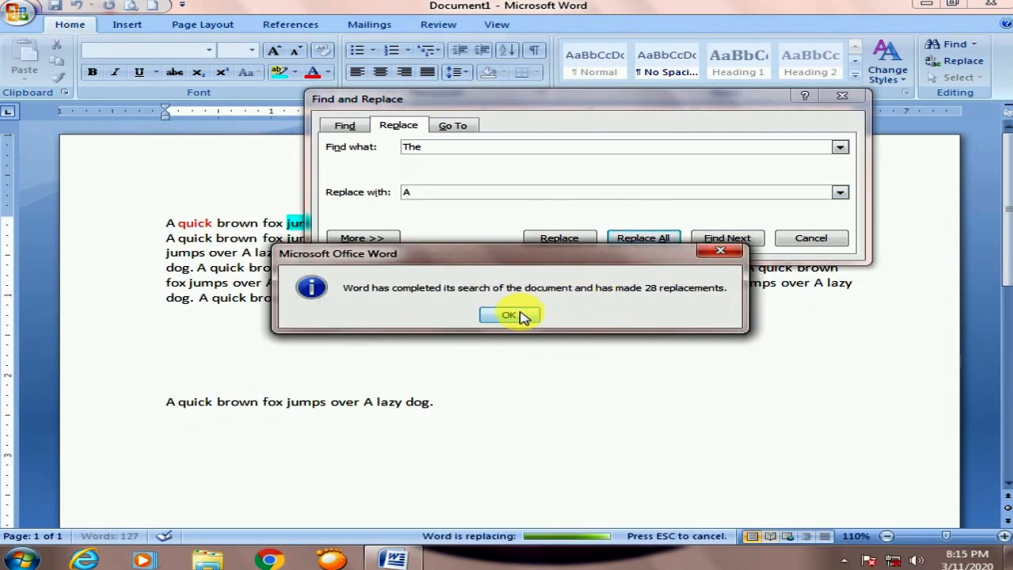
click(521, 315)
click(810, 238)
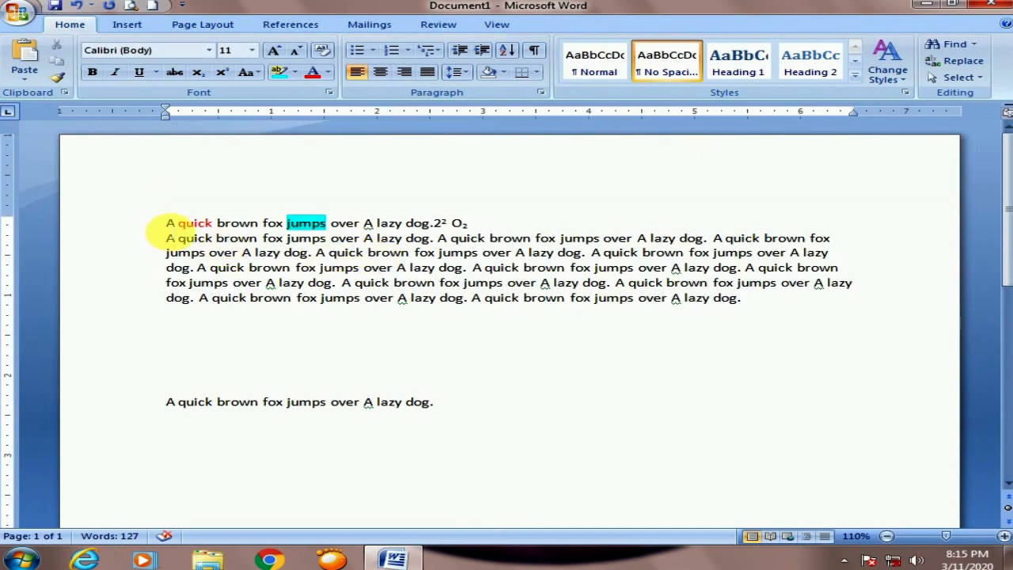
Step: Undo the replacement so the sentences use "The" again
click(177, 242)
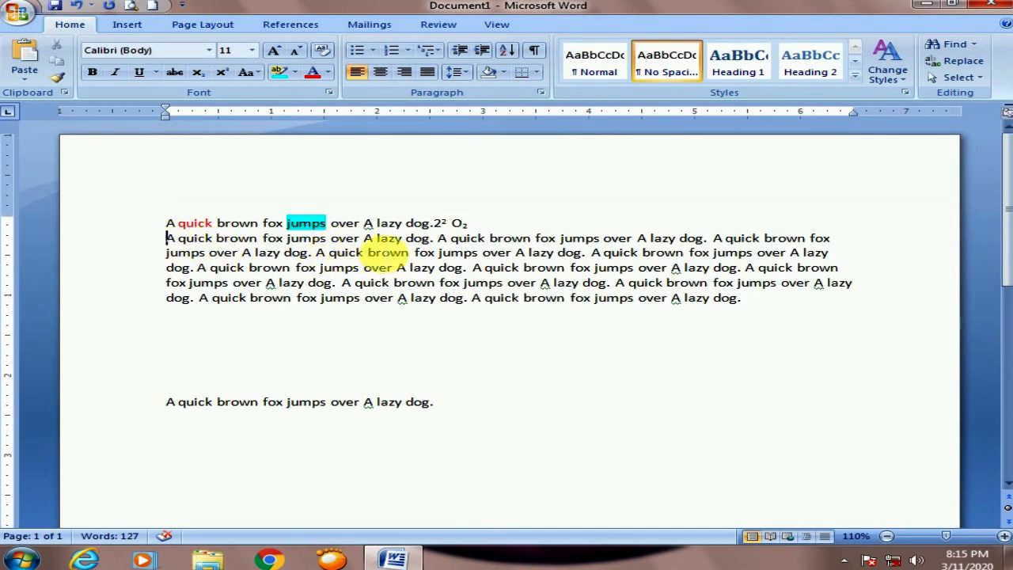
key(ctrl+z)
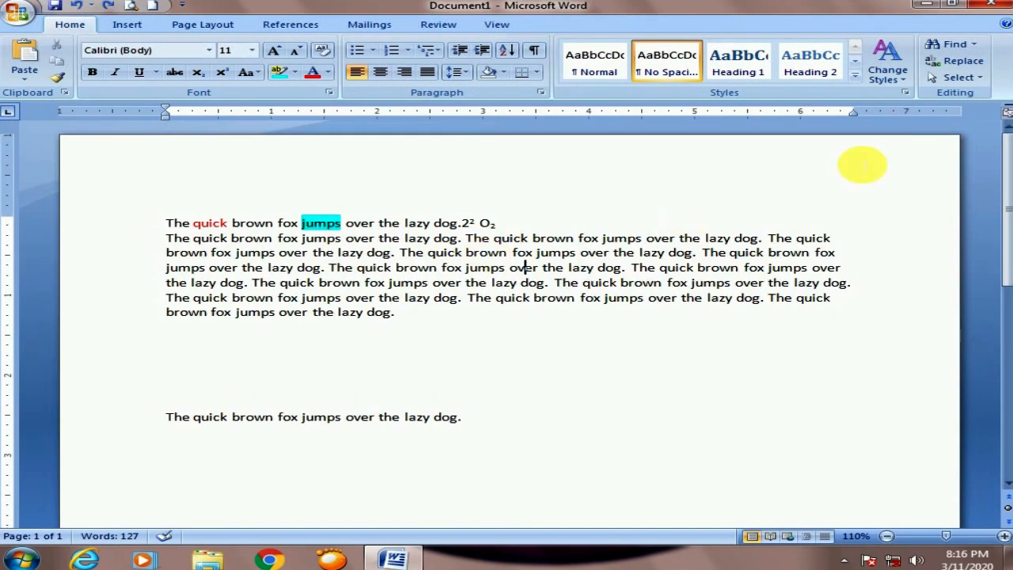
Step: Replace every occurrence of "The" in the document with "An"
click(964, 63)
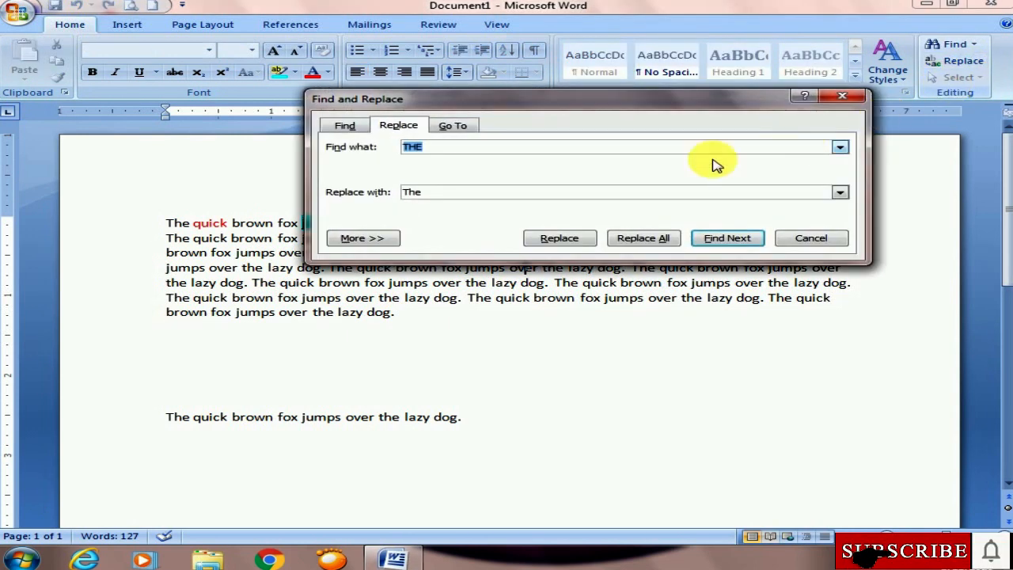
click(853, 99)
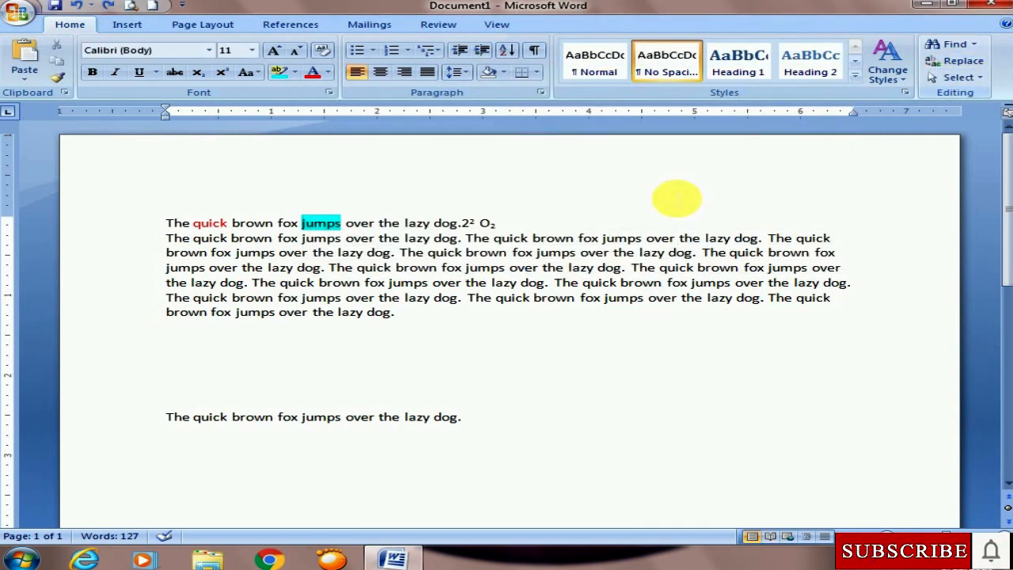
click(960, 61)
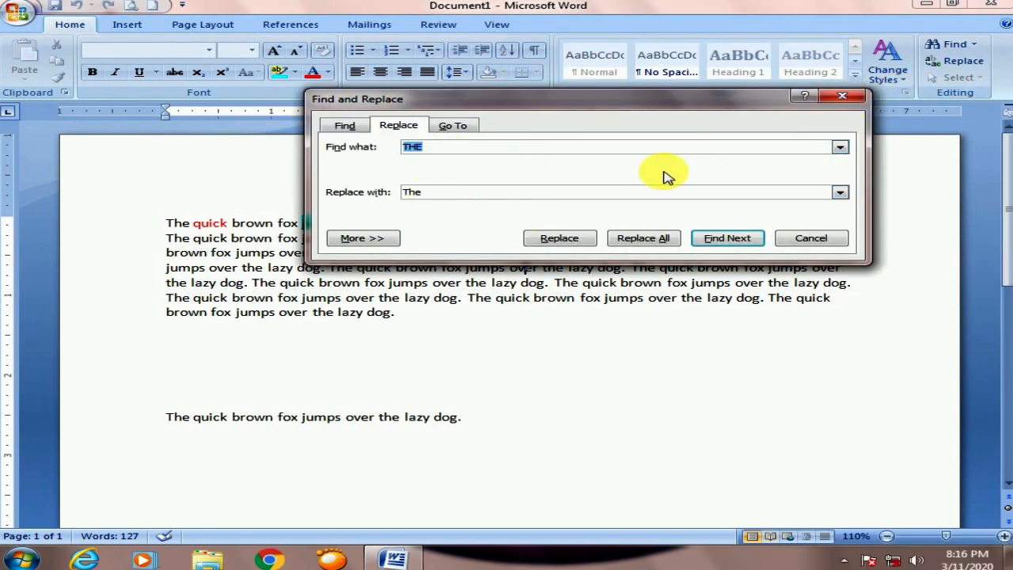
text(The)
key(Tab)
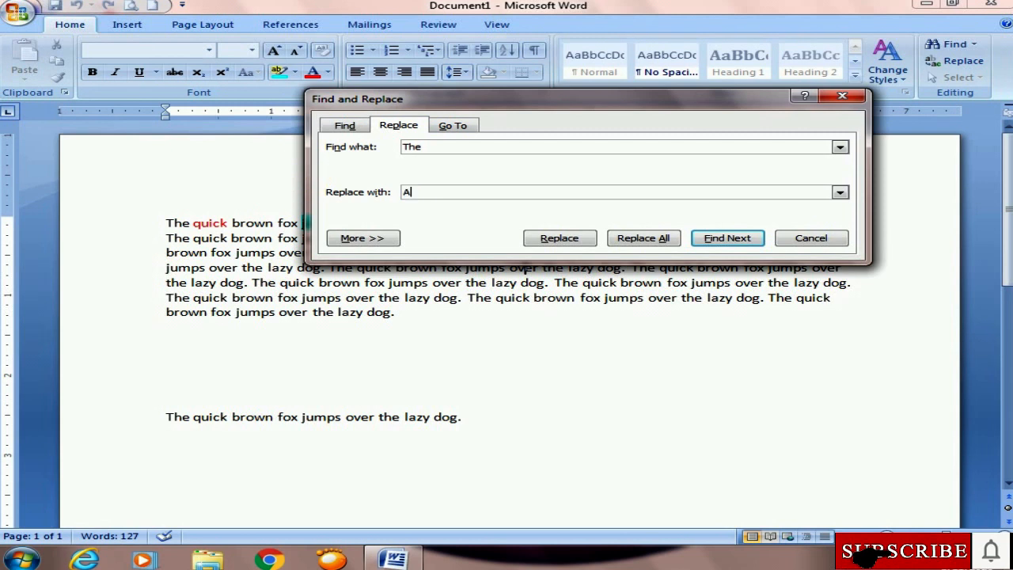
click(633, 241)
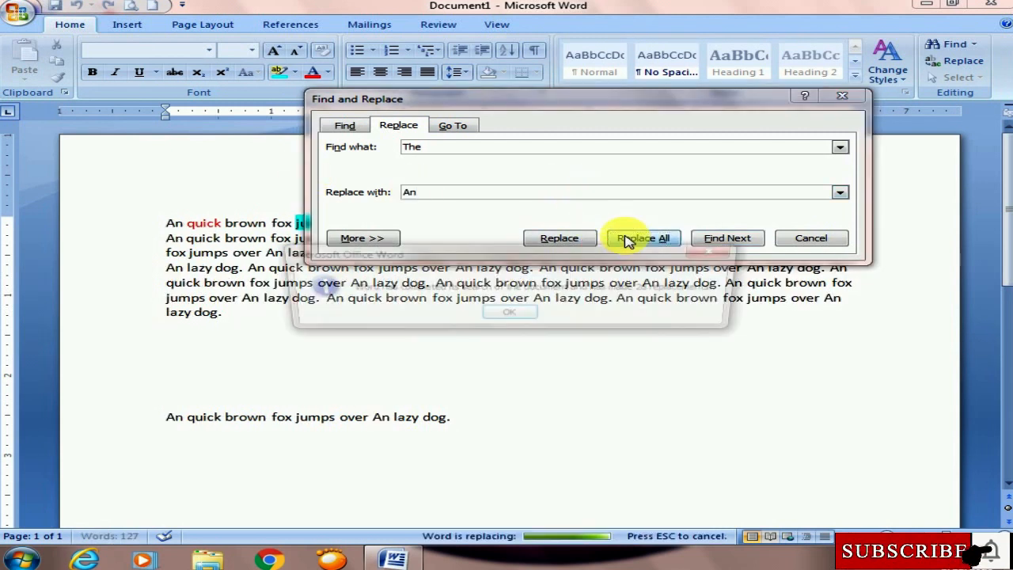
Step: Replace every occurrence of "An" in the document with "The" and close Find and Replace
click(507, 314)
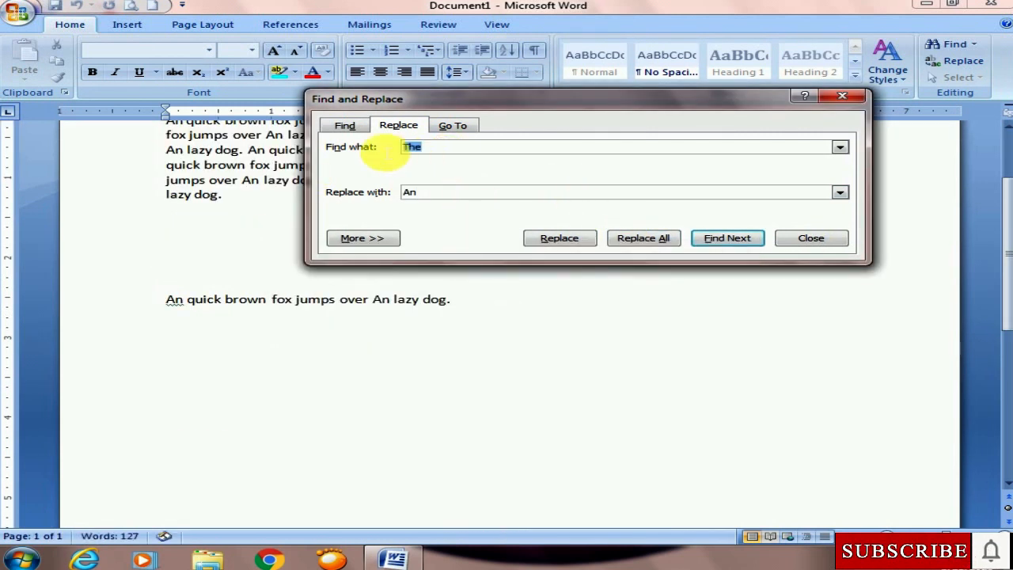
text(An)
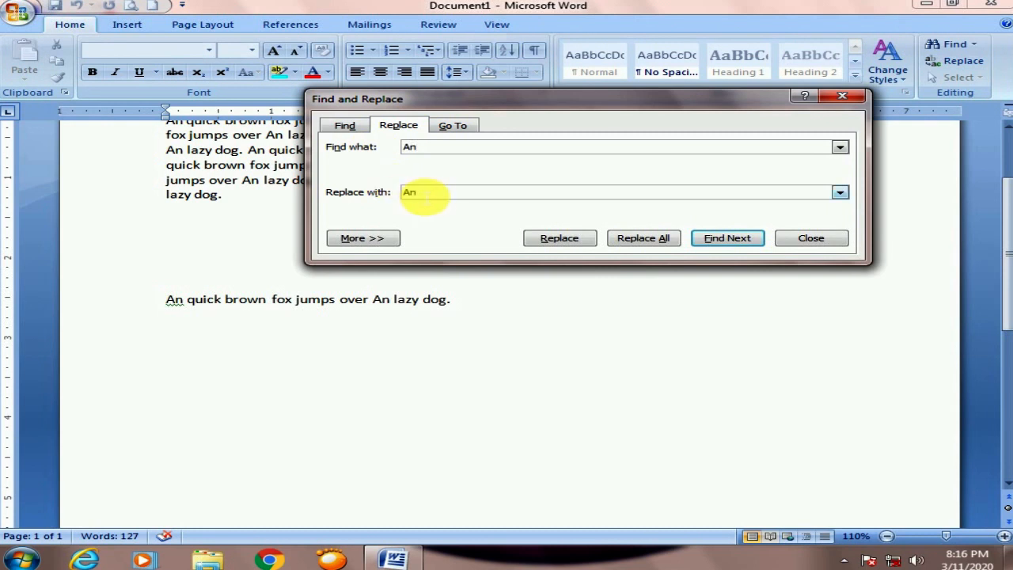
drag(427, 197, 351, 193)
text(The)
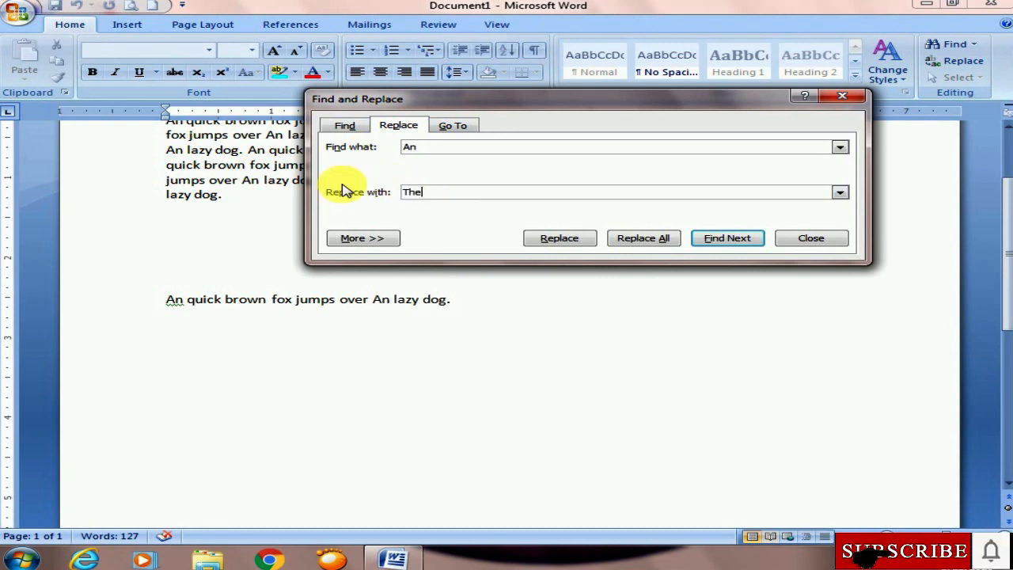
click(633, 242)
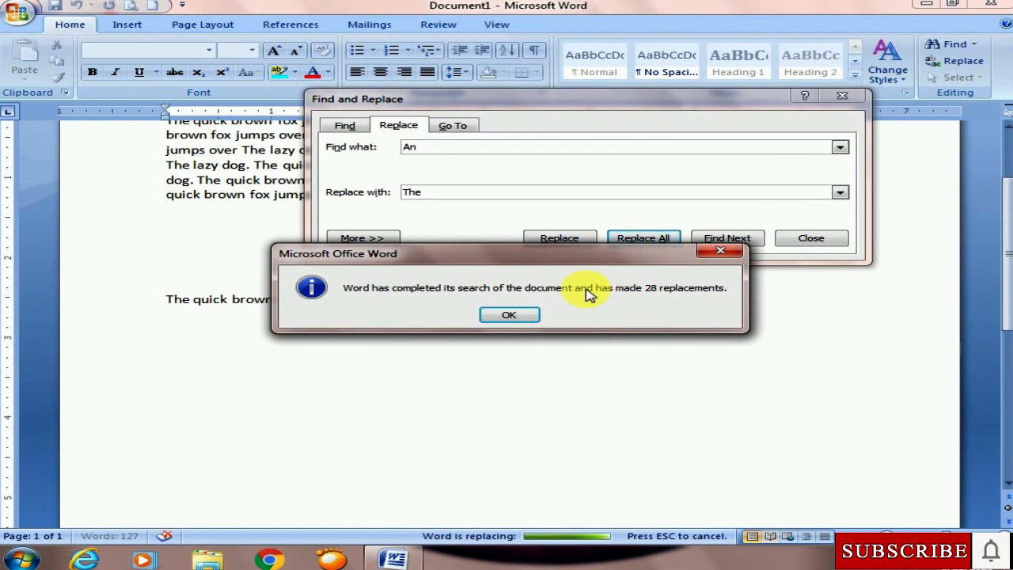
click(518, 317)
click(809, 239)
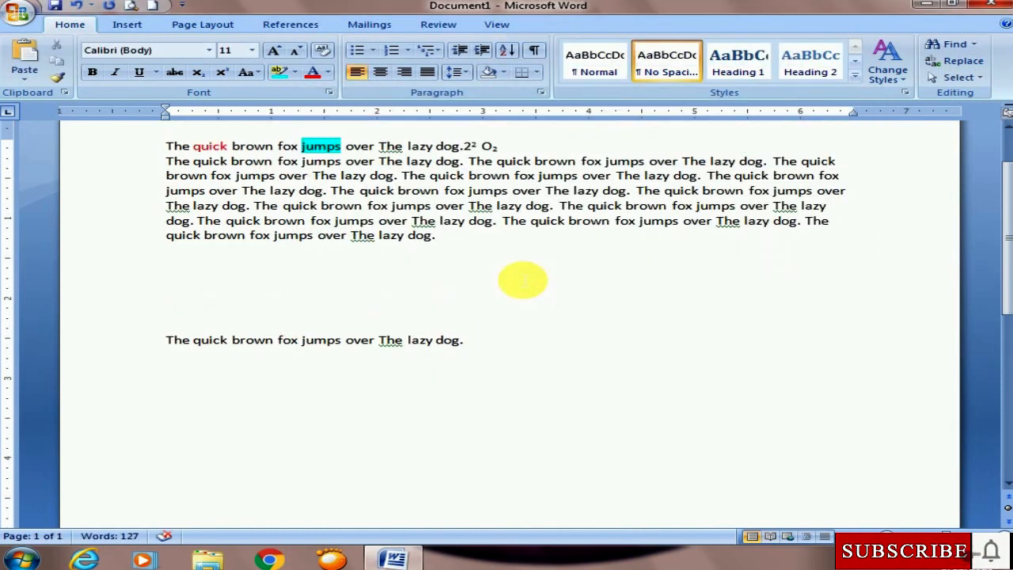
scroll(522, 280, up, 1)
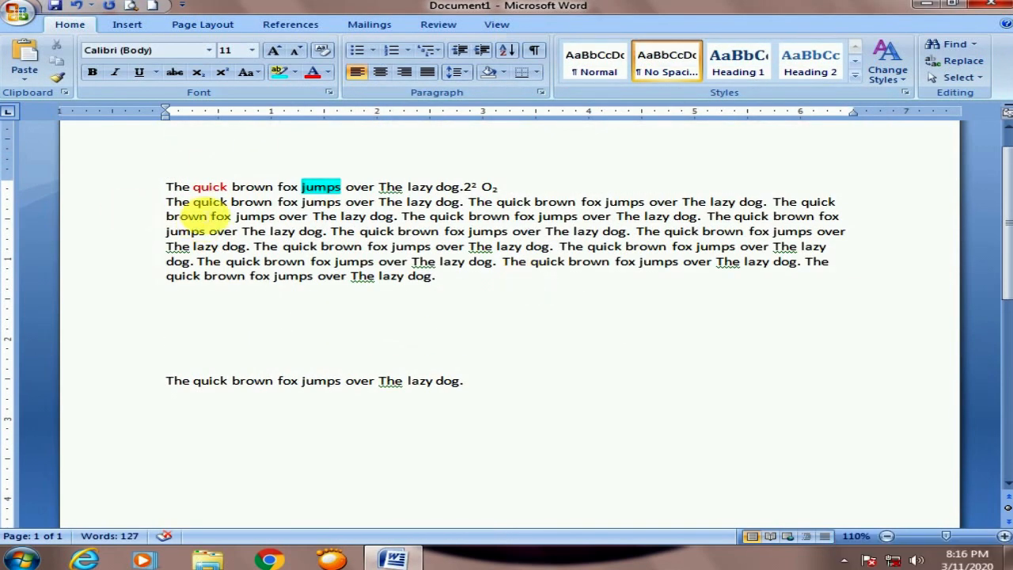